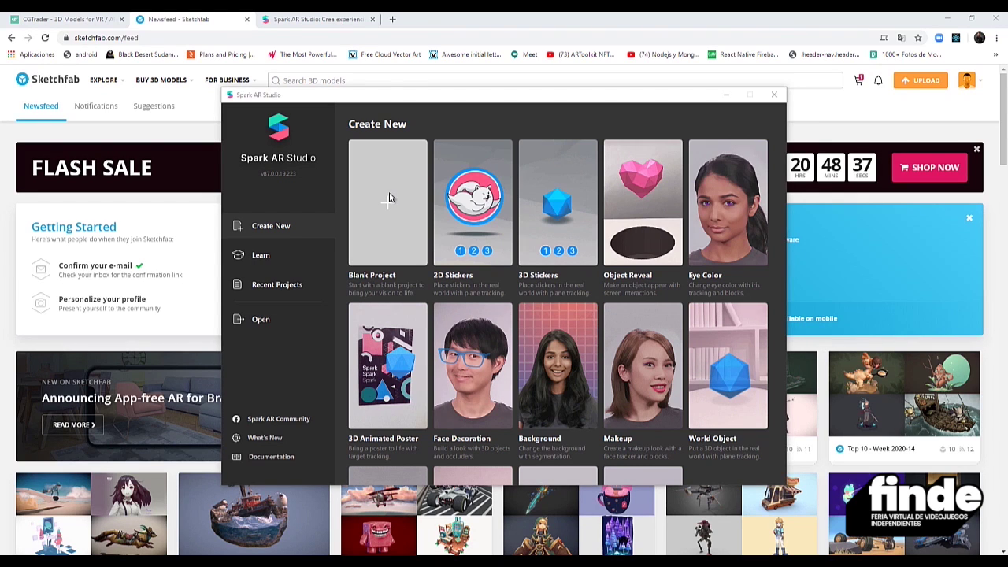
Step: Create a new blank project and maximize its window
click(398, 207)
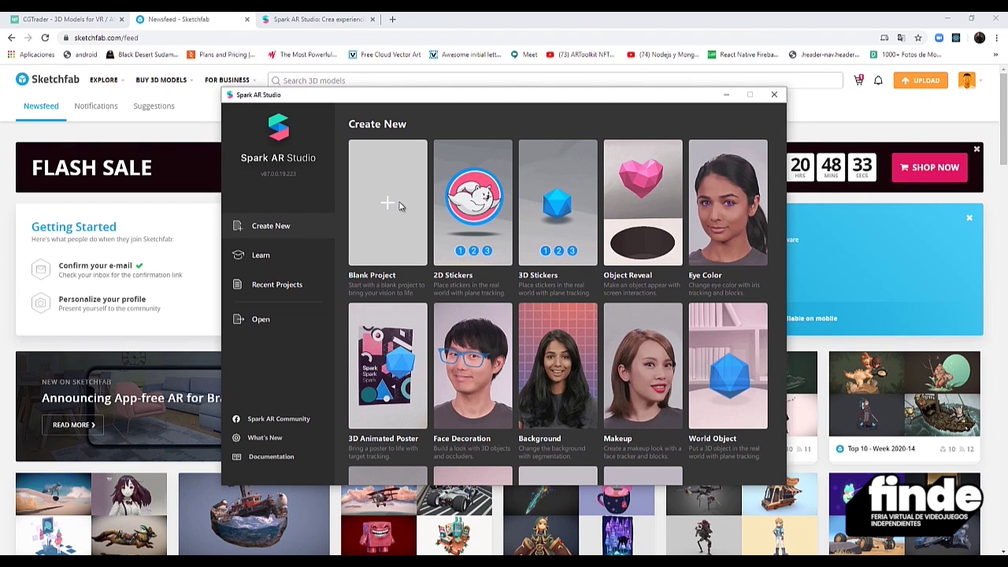
click(398, 209)
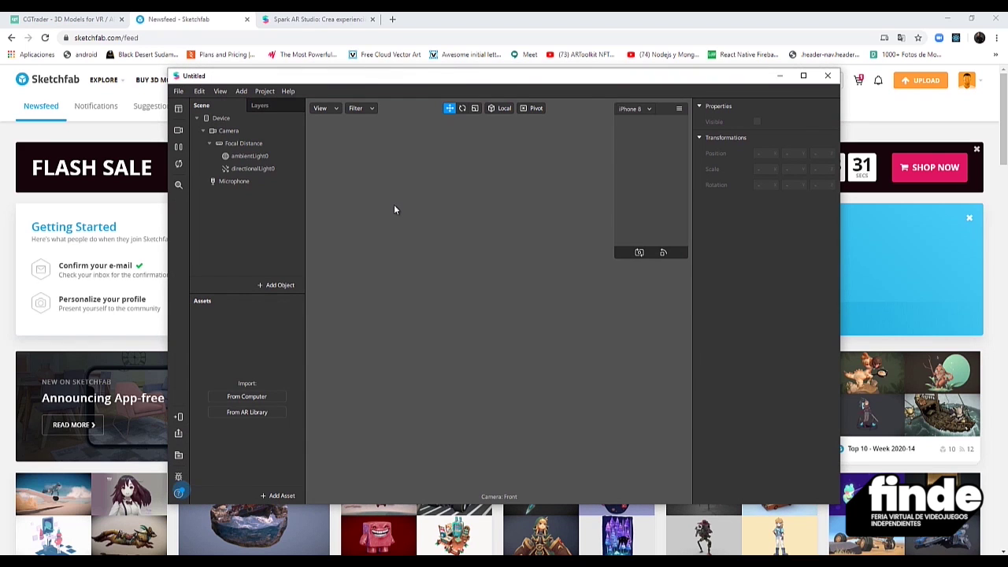
double_click(553, 79)
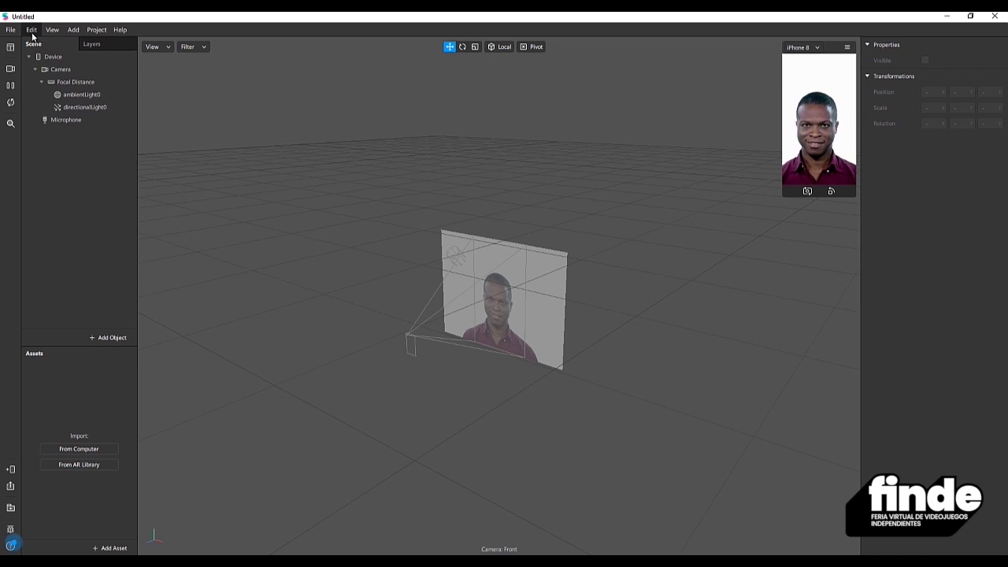
Step: Try several of the real-time simulation face videos as camera input, finishing on the first one
click(11, 69)
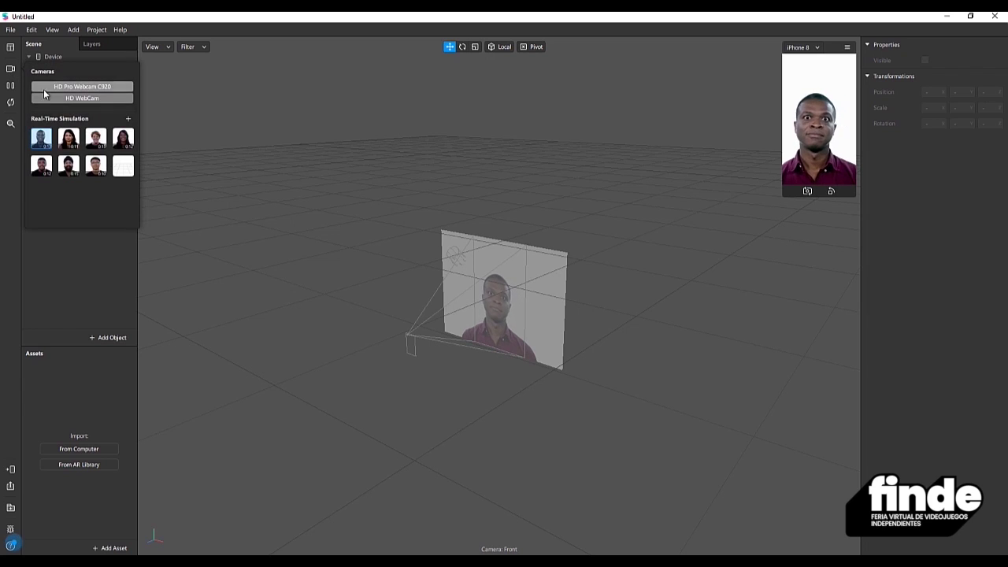
click(95, 140)
click(123, 138)
click(49, 166)
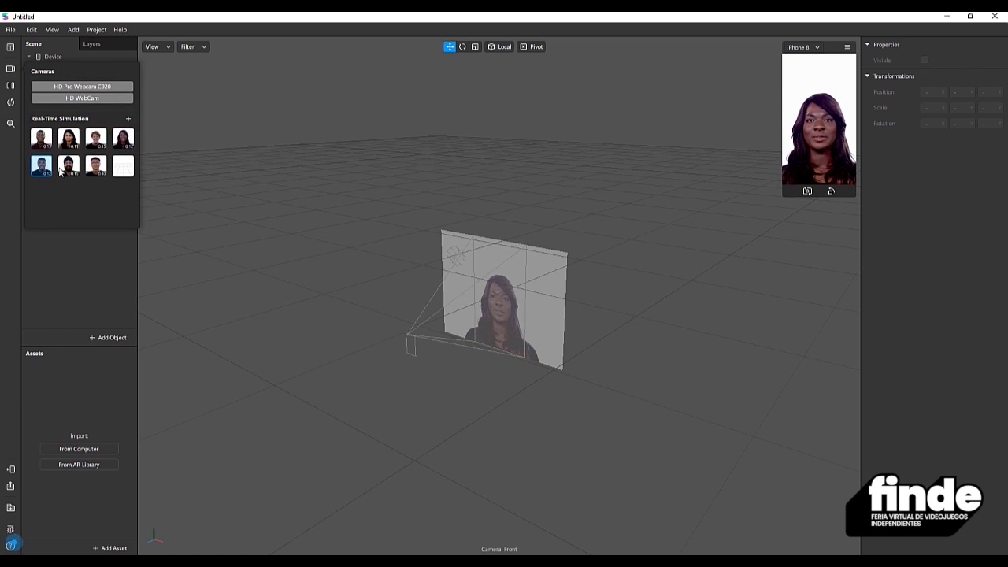
click(77, 171)
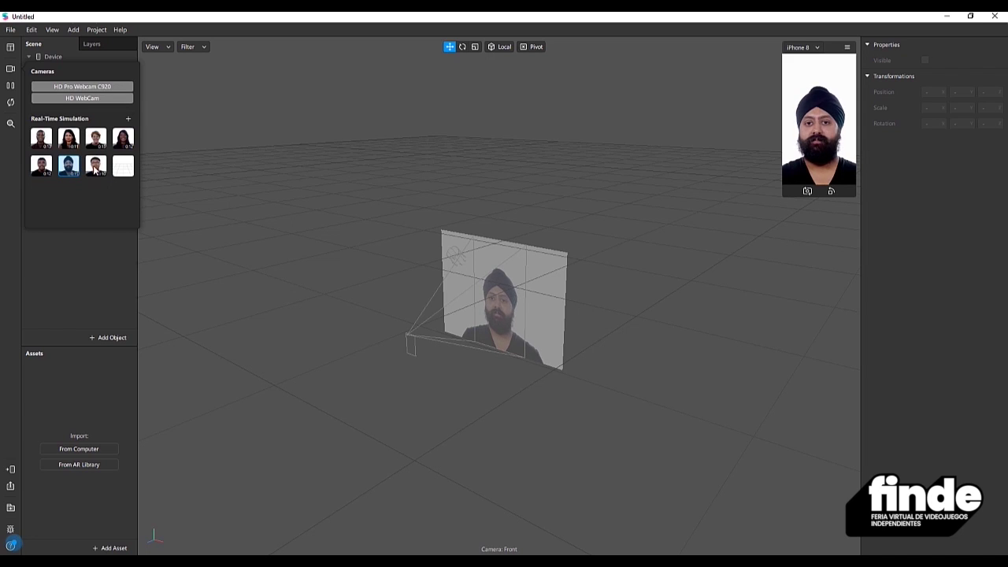
click(95, 169)
click(34, 141)
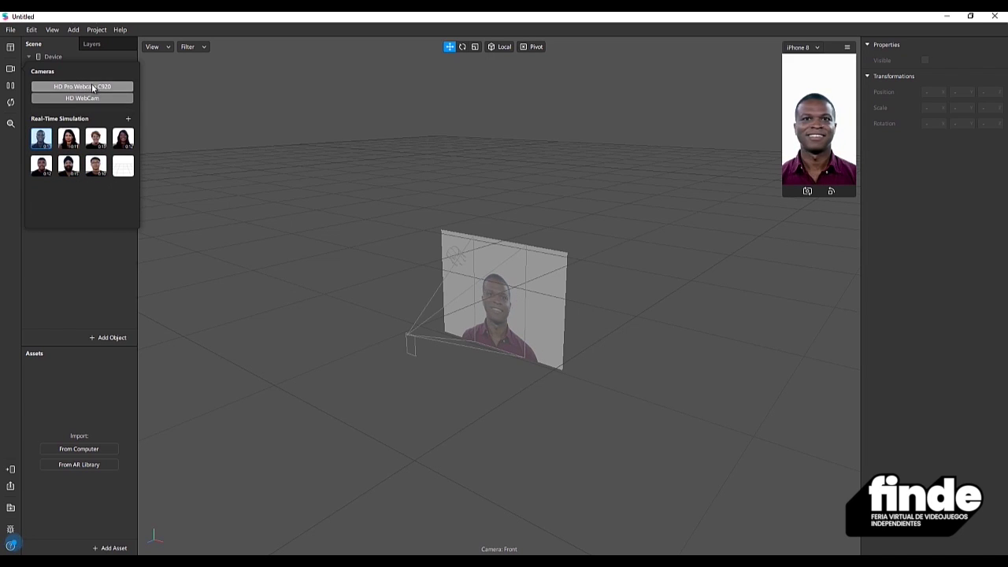
click(10, 176)
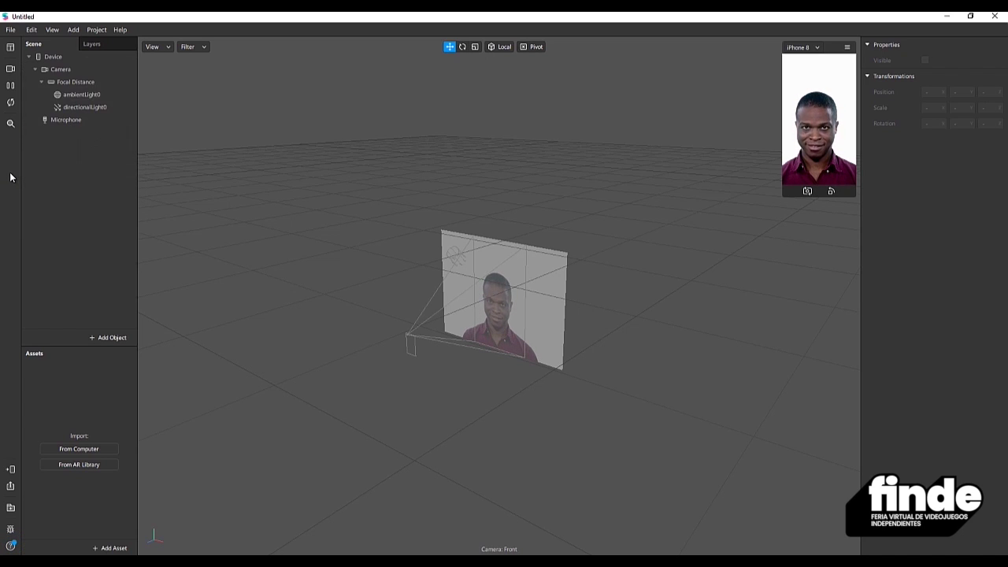
click(10, 87)
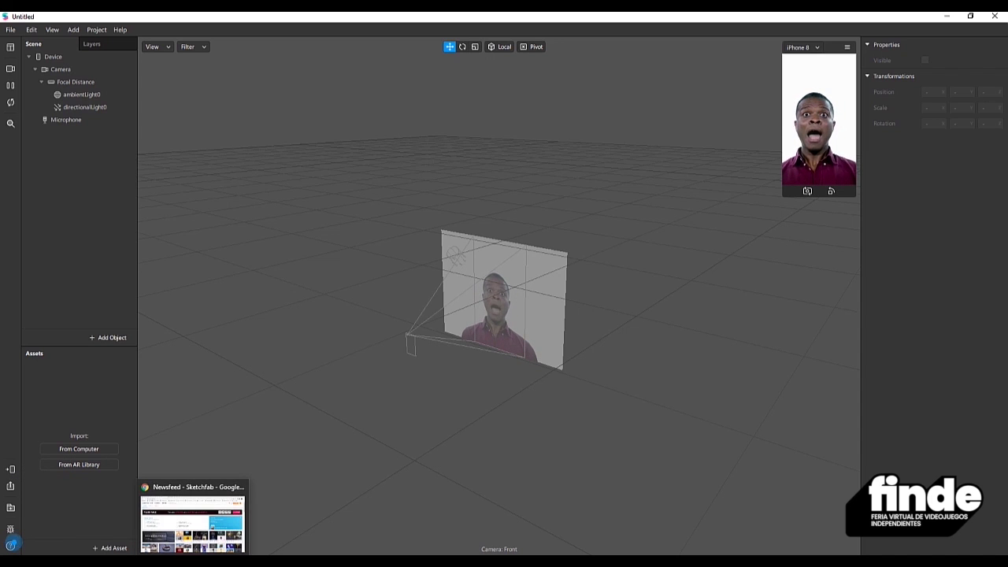
Step: Switch to Chrome and open the Google Play store in a new browser tab
click(193, 520)
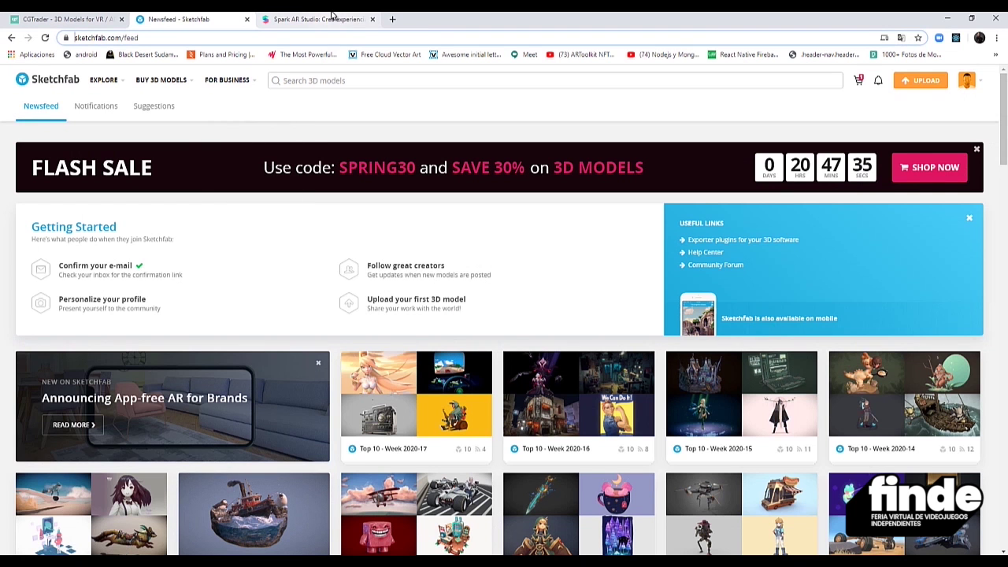
click(392, 20)
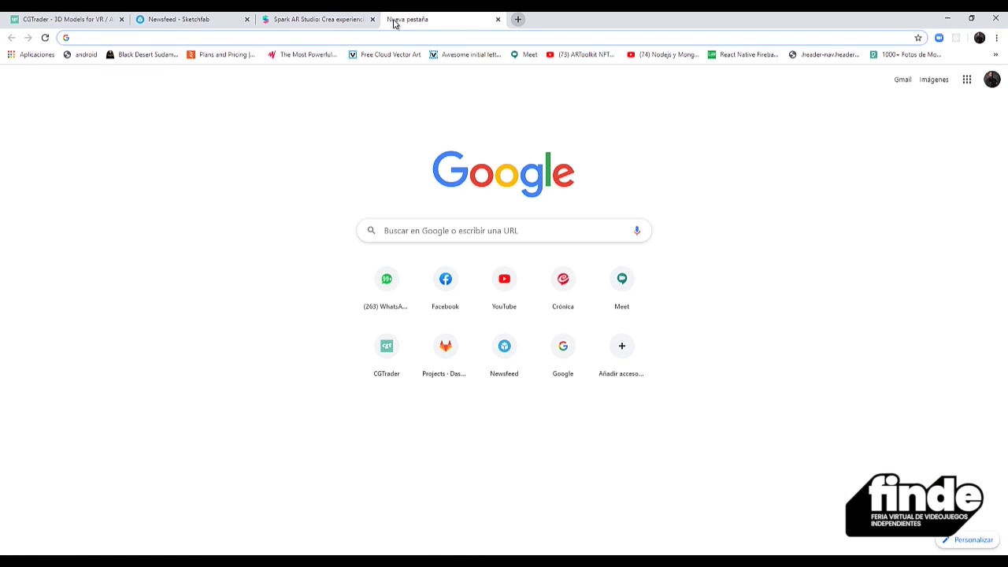
text(play)
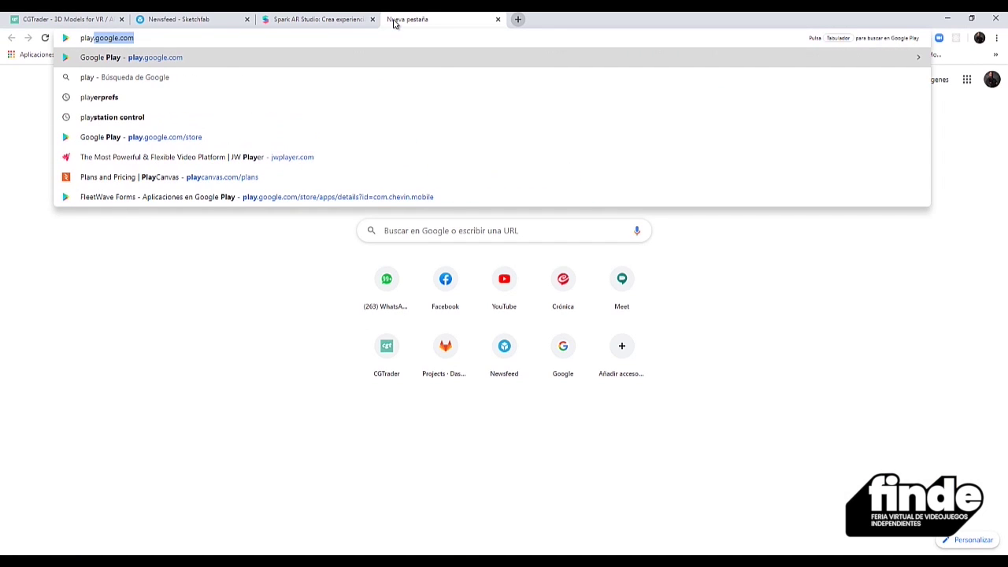
key(Return)
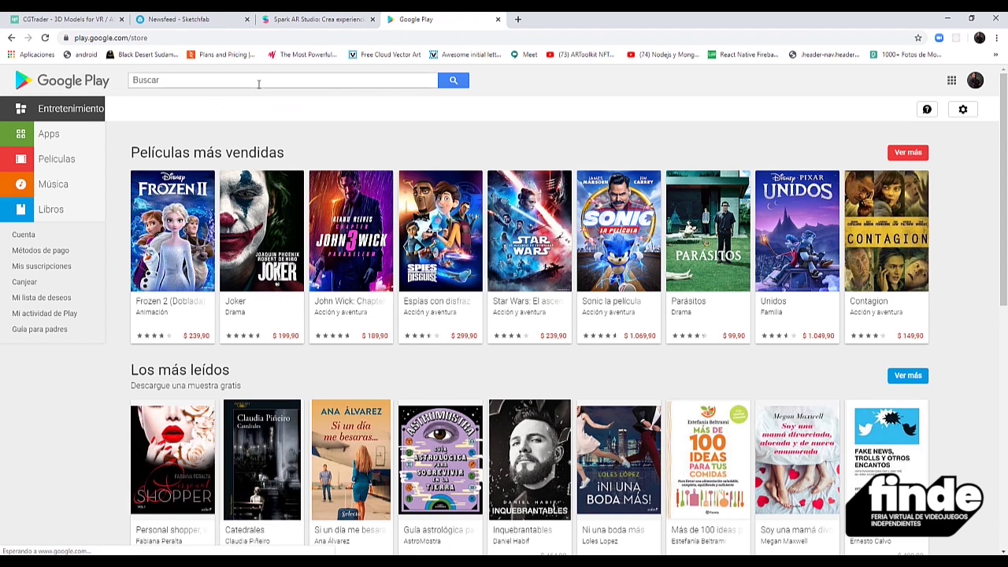
Step: Search Google Play for "spark ar" and open the Spark AR Player app page
click(258, 81)
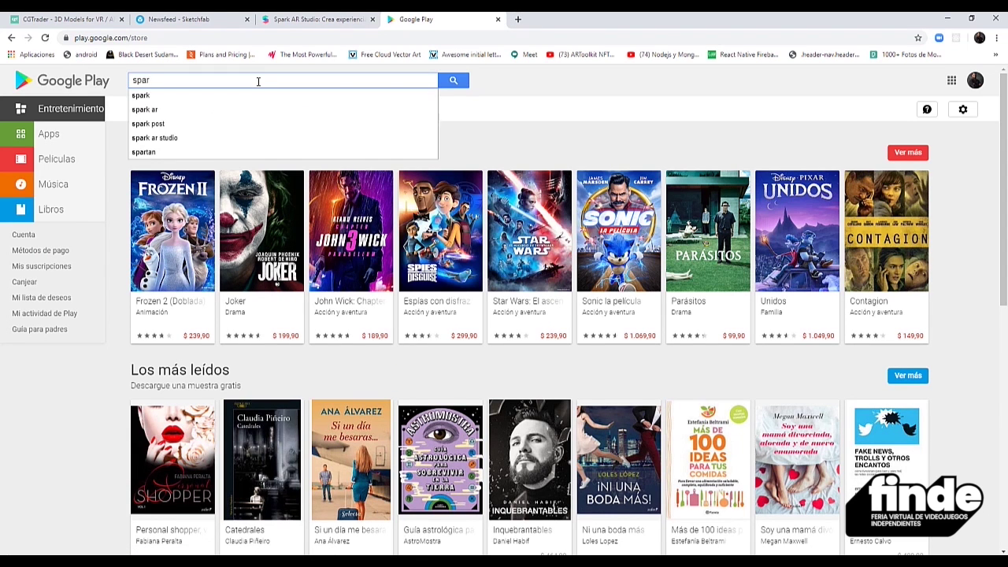
text(spark ar)
key(Return)
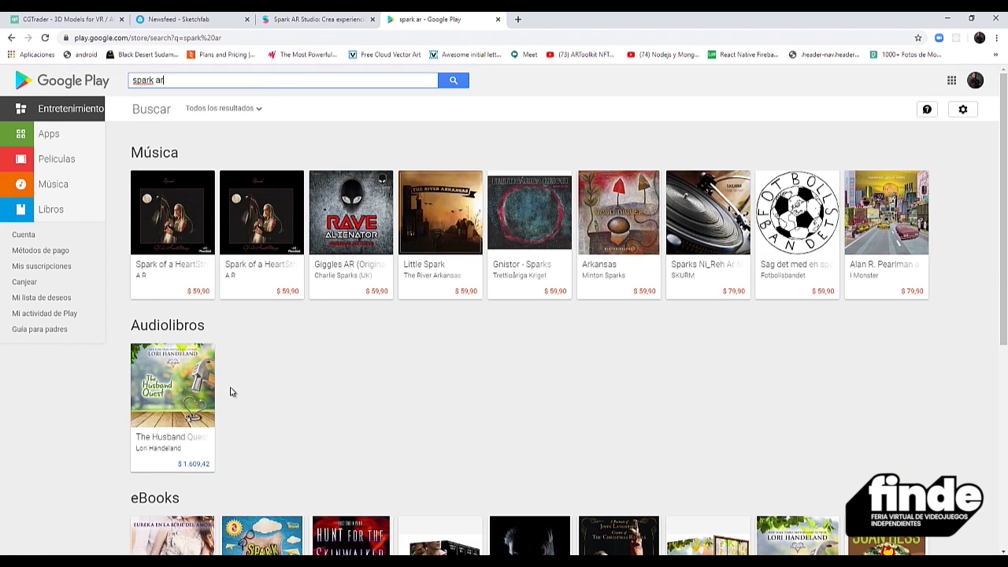
scroll(228, 389, down, 5)
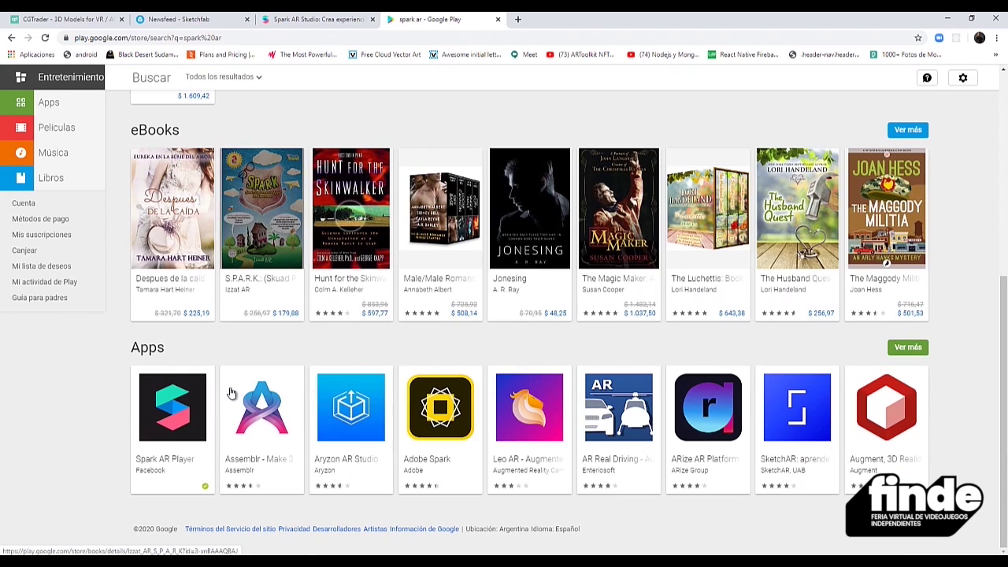
click(181, 409)
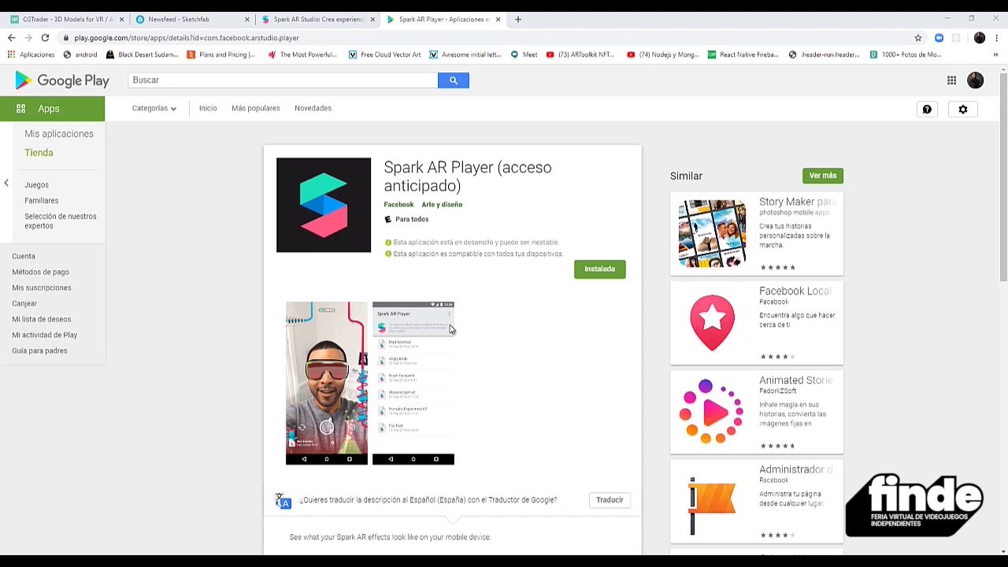
Step: Switch back to the untitled project in Spark AR Studio
key(alt+Tab)
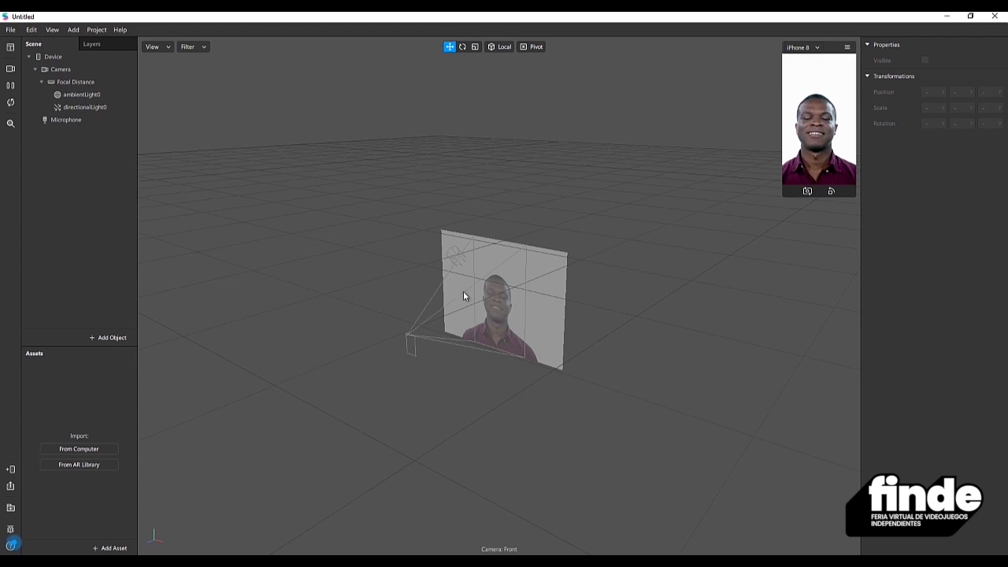
key(alt+Tab)
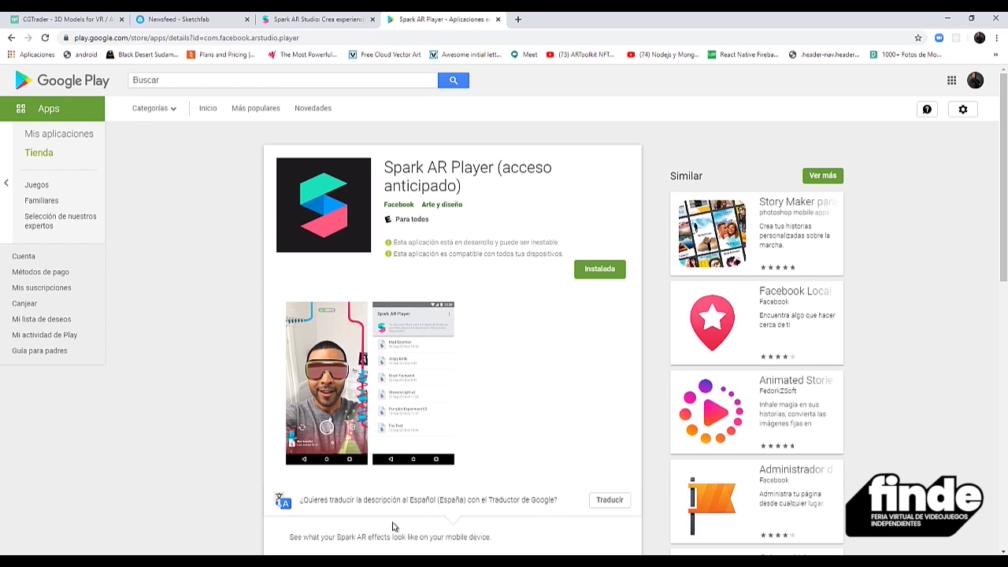
key(alt+Tab)
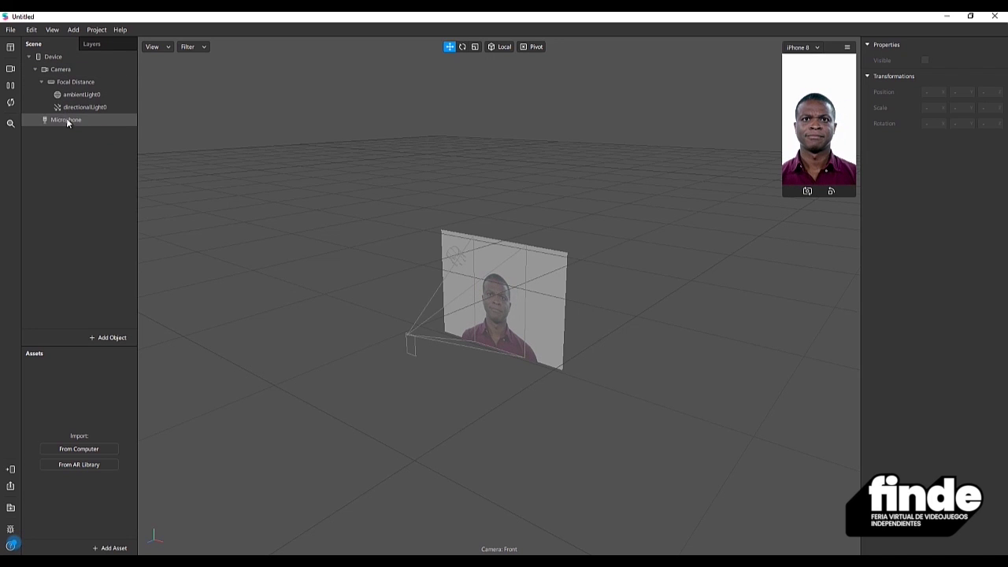
Step: Inspect the scene's directional light, ambient light, Focal Distance, Camera and Device objects and their properties
drag(441, 370, 536, 259)
click(525, 251)
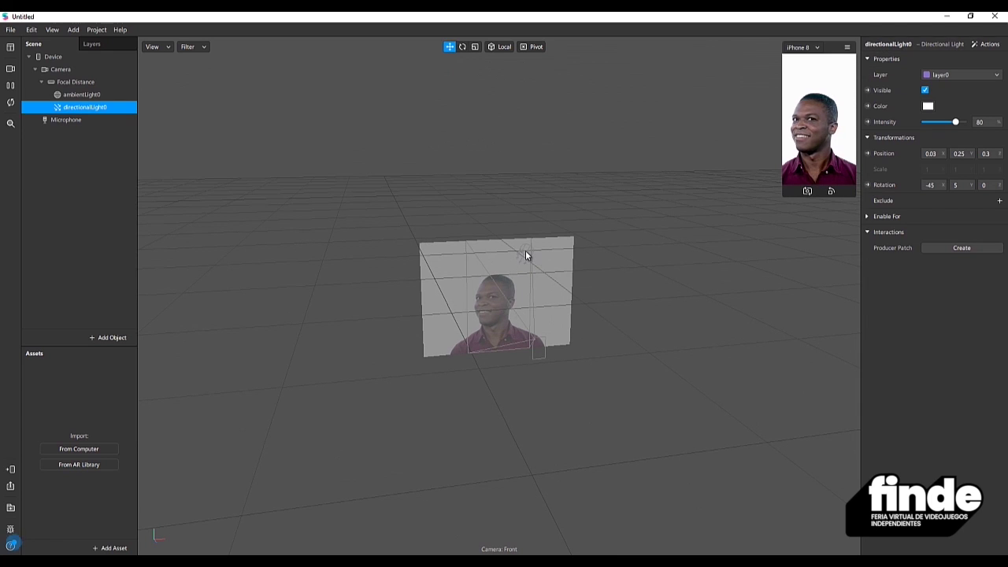
click(77, 93)
click(71, 82)
click(61, 69)
click(57, 57)
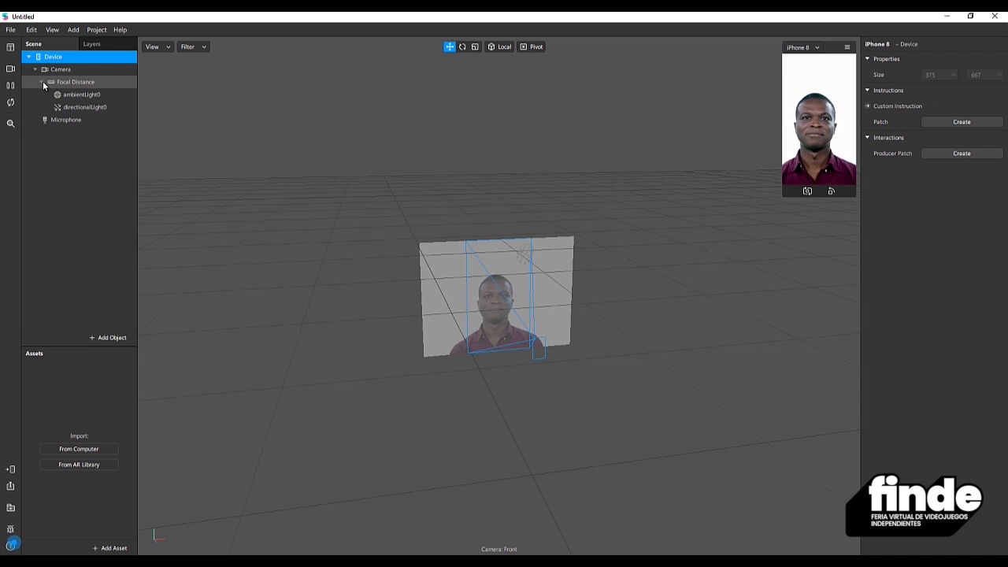
click(75, 84)
click(74, 94)
click(74, 108)
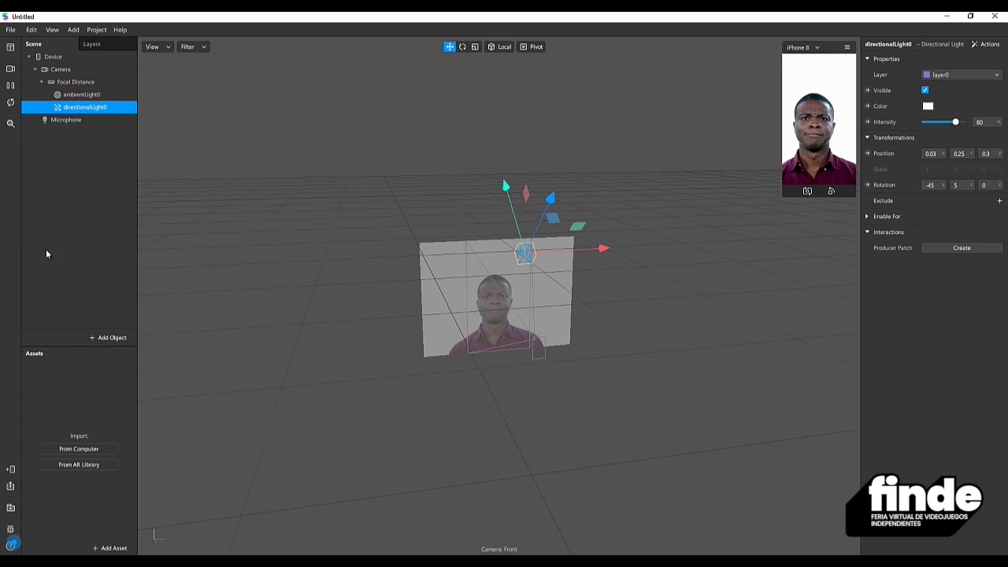
Step: Check which objects can be added to the scene, and review the Focal Distance, ambient light, Microphone and Camera properties
click(107, 338)
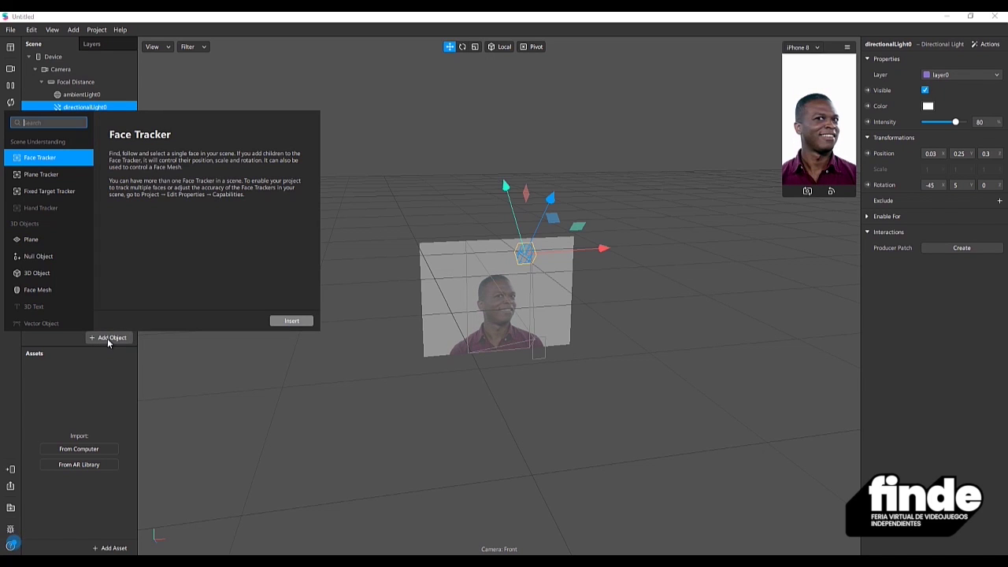
click(81, 353)
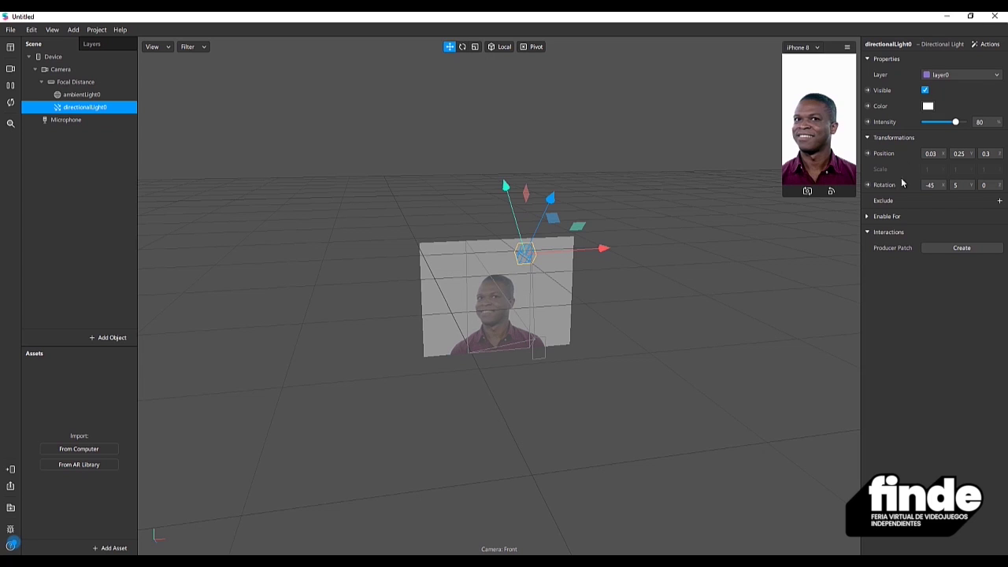
click(71, 82)
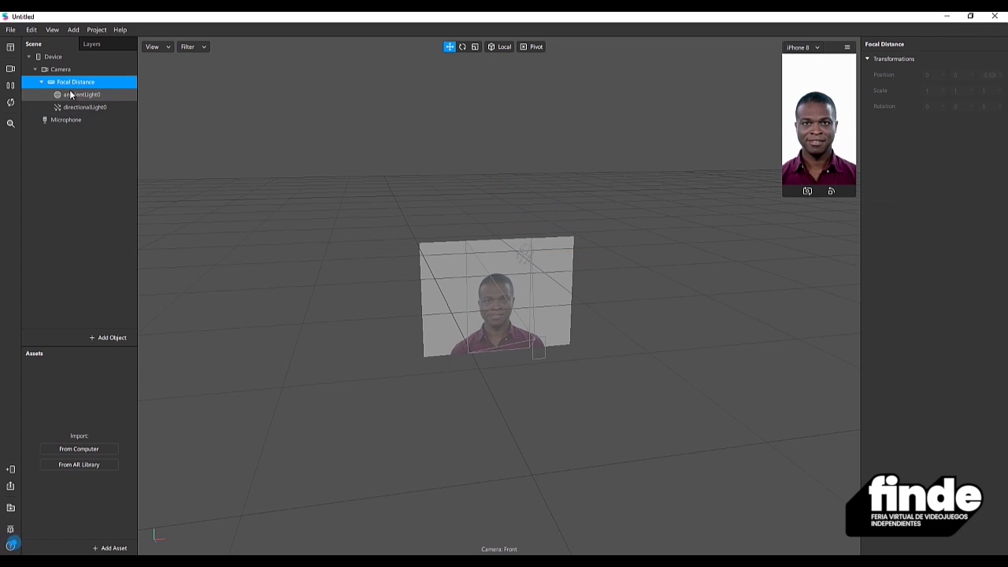
click(71, 95)
click(68, 121)
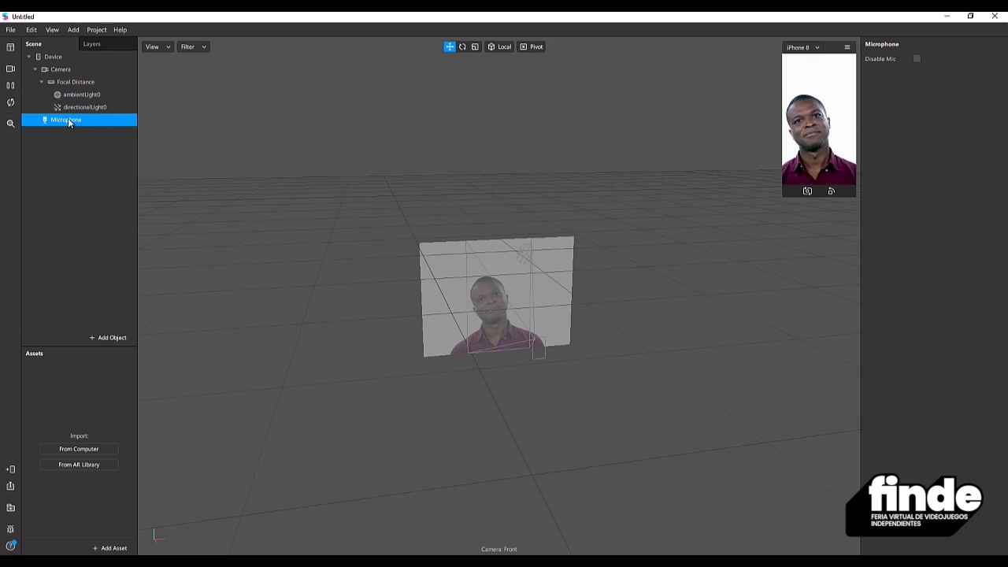
click(71, 69)
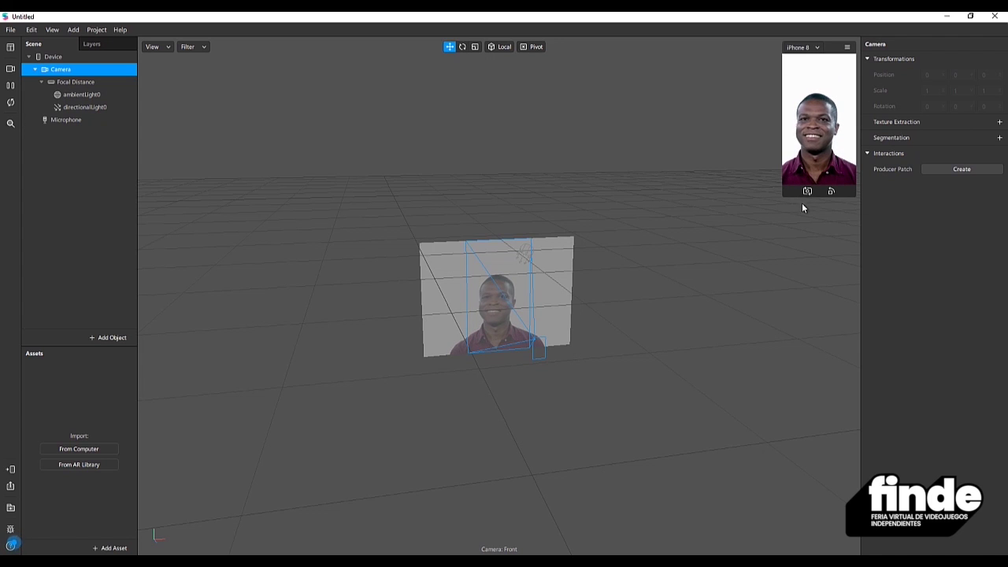
Step: Look at the device preview's options and resize the preview to a moderately larger size
drag(783, 194, 741, 280)
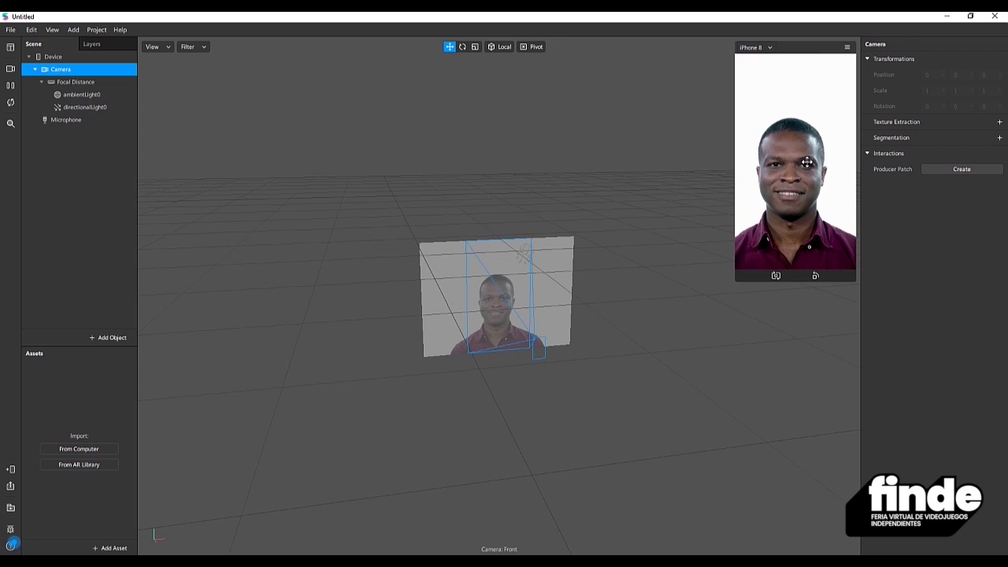
click(847, 47)
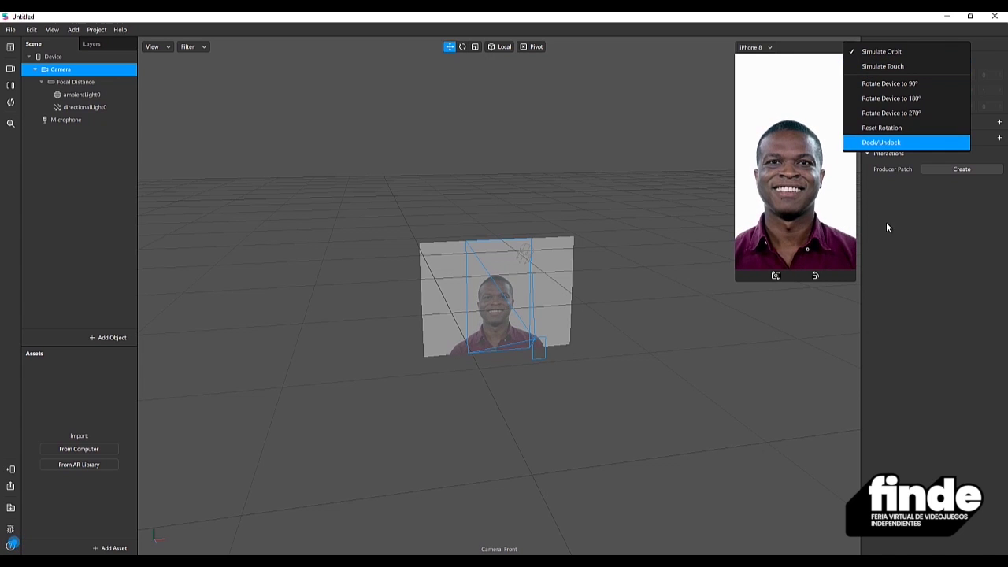
click(776, 267)
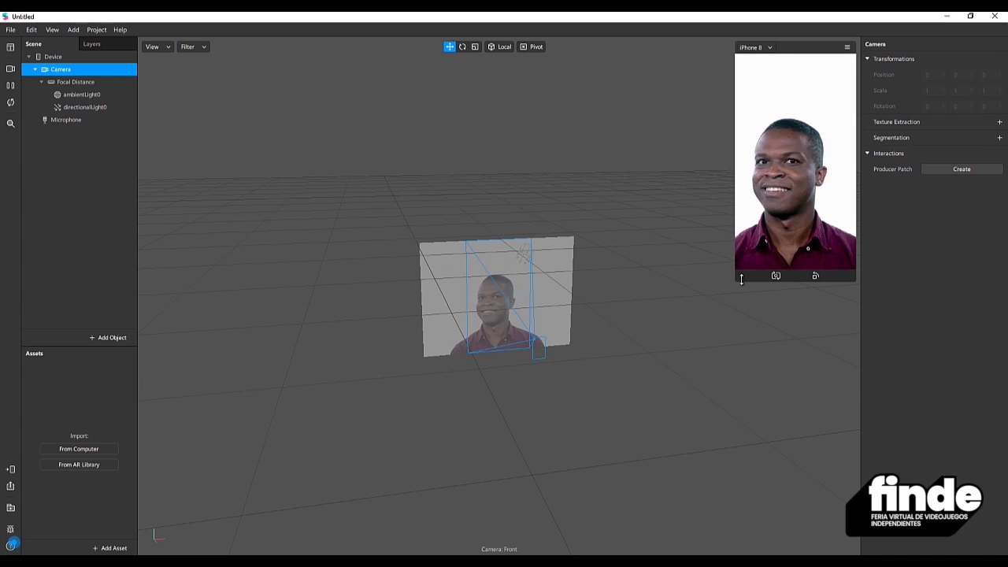
drag(755, 280, 782, 228)
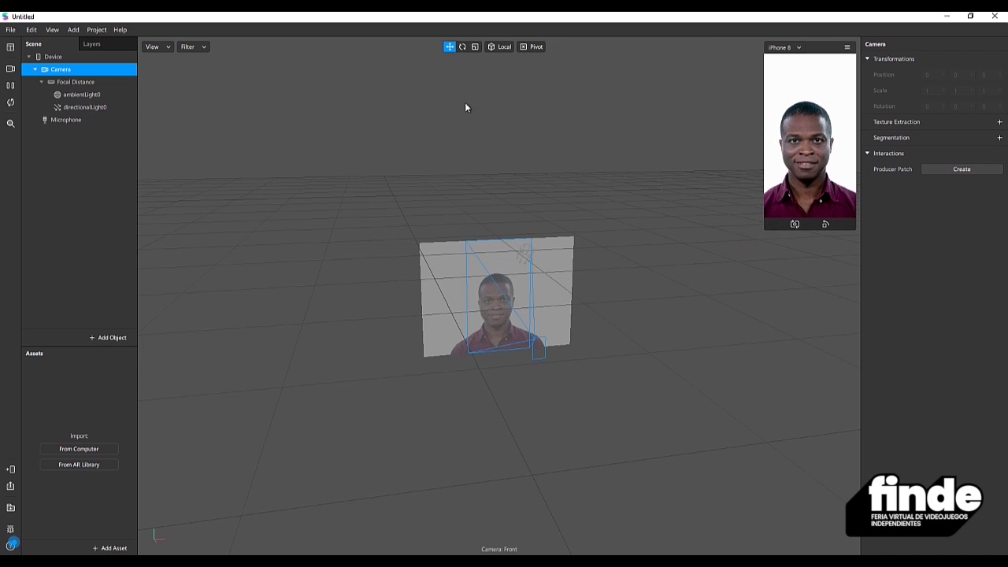
Step: Try the rotate and scale manipulators, review the viewport's preset views, and deselect the Camera
click(462, 47)
click(474, 48)
right_drag(442, 376, 582, 338)
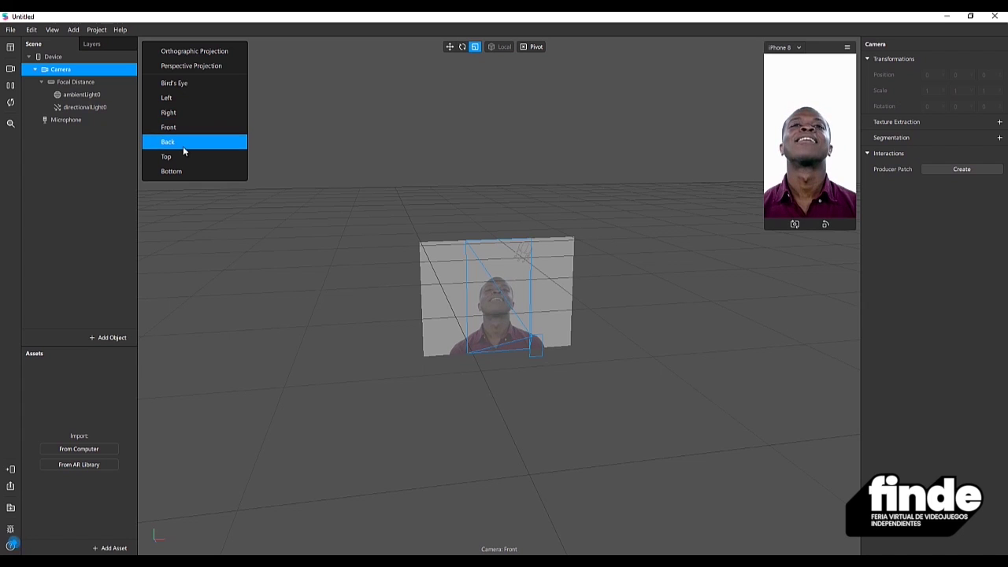
click(106, 197)
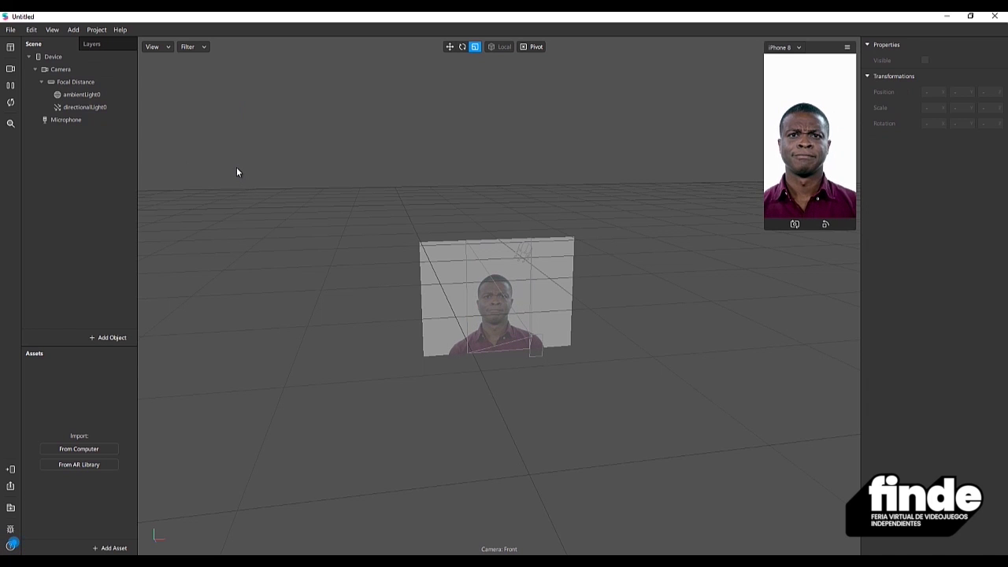
mouse_move(537, 272)
mouse_down()
mouse_move(238, 270)
mouse_move(542, 261)
mouse_move(546, 288)
mouse_up()
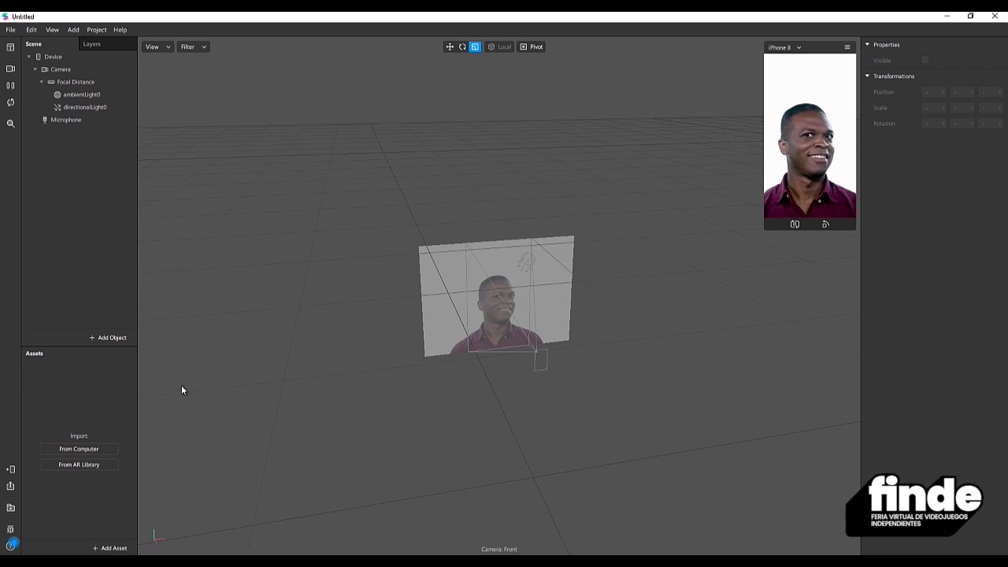
Step: Switch to File Explorer and import the eight Hair and Helm textures from the Warrior-helmet-01 folder into the project's assets
mouse_move(116, 562)
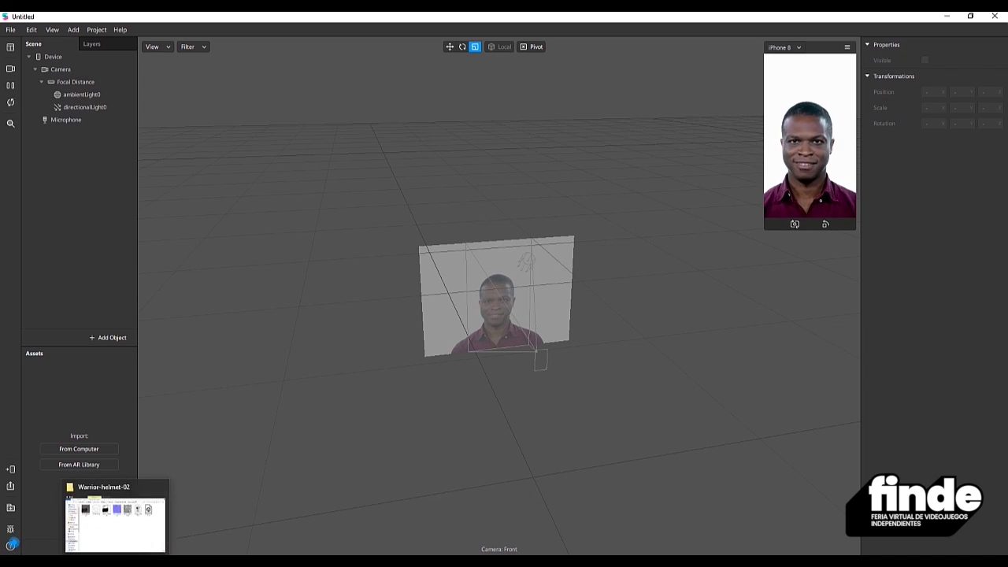
click(116, 523)
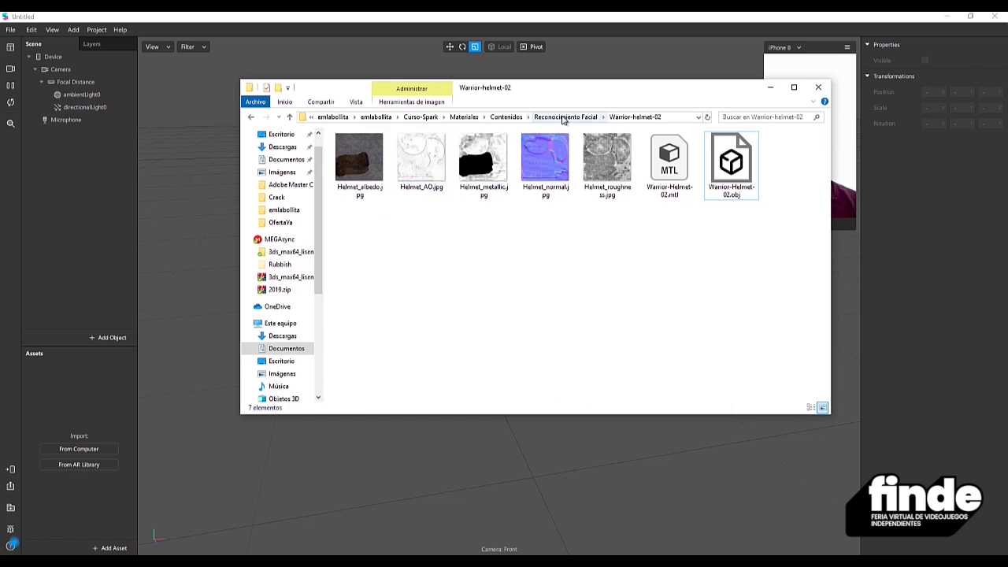
click(563, 117)
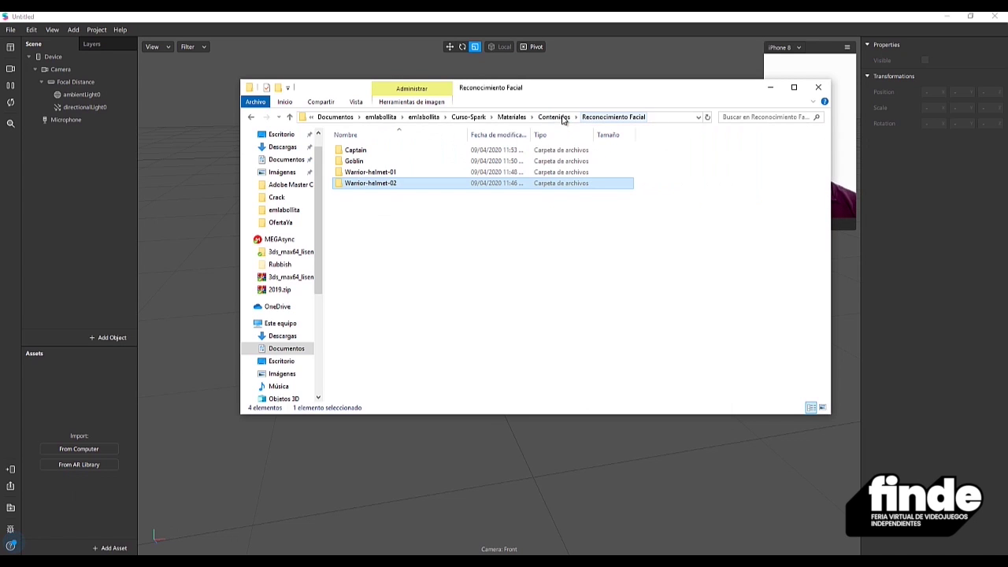
double_click(378, 173)
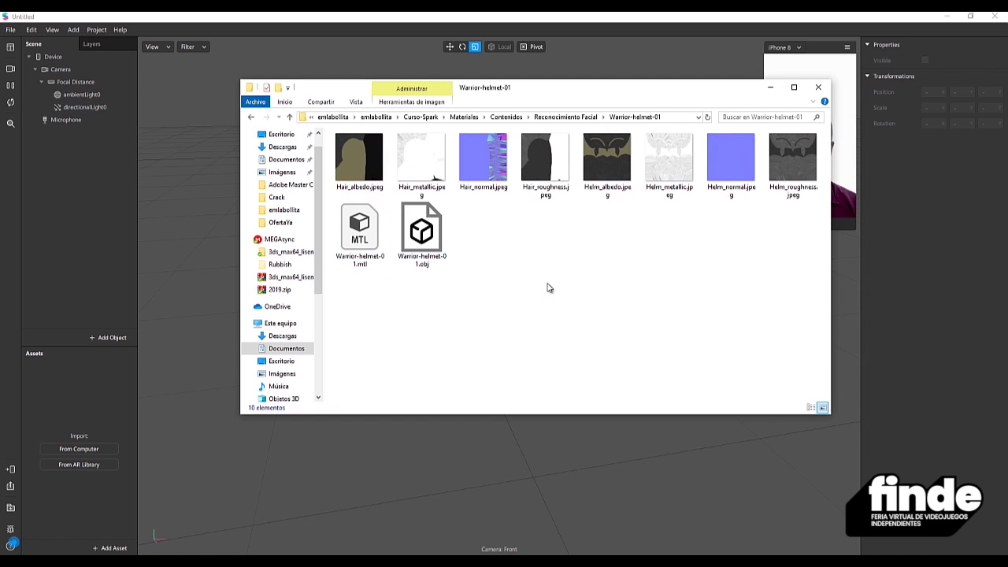
click(360, 173)
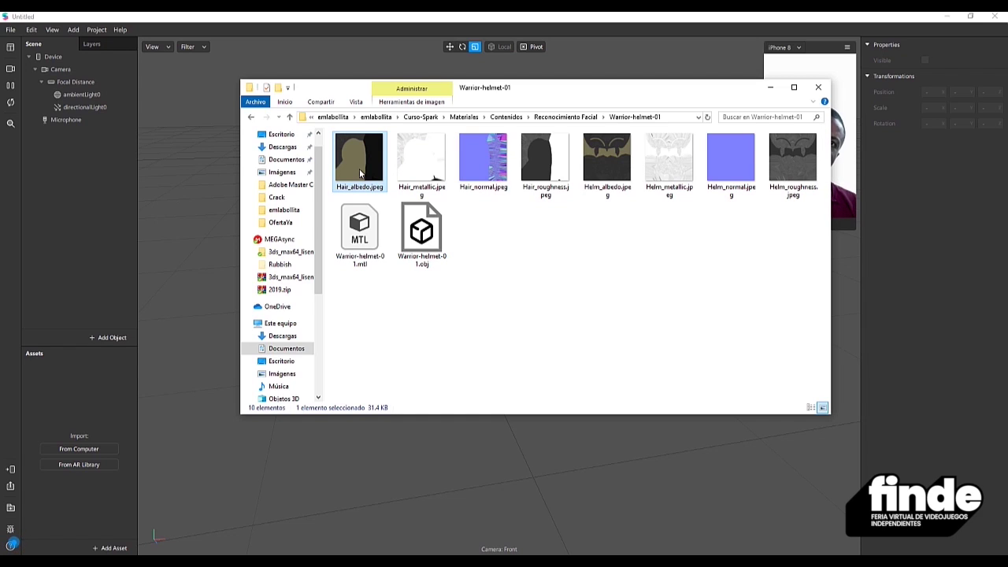
click(799, 166)
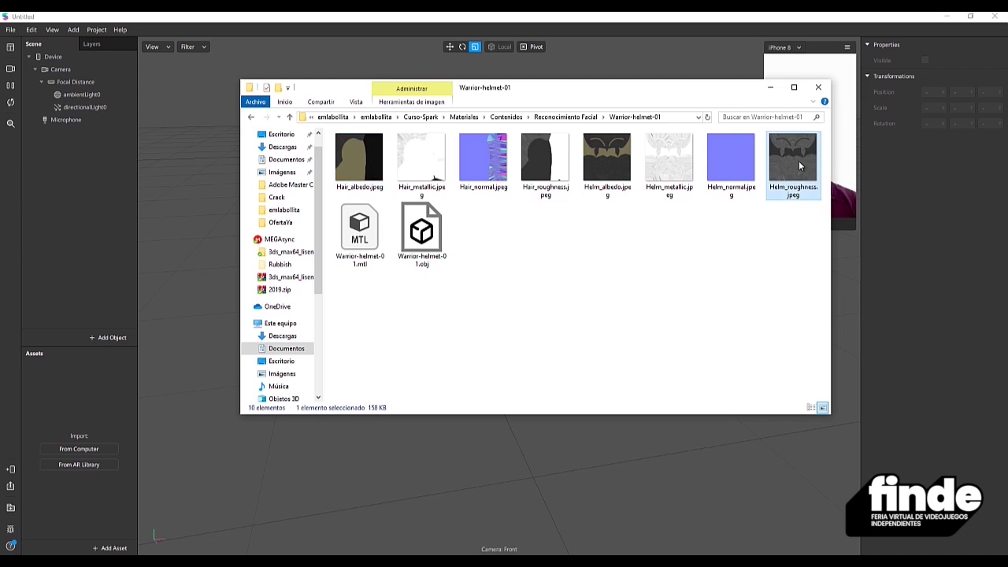
shift+click(364, 156)
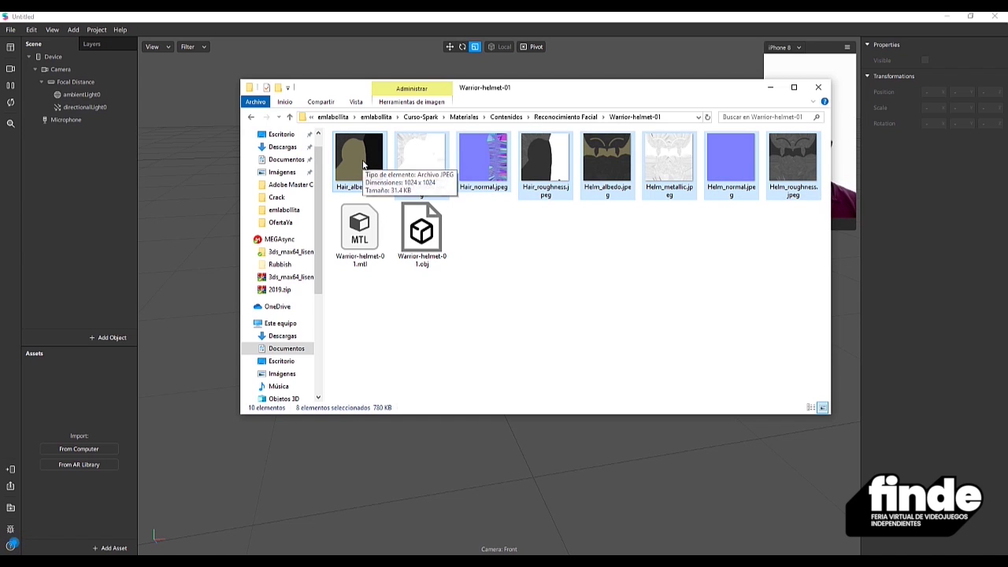
drag(365, 170, 82, 400)
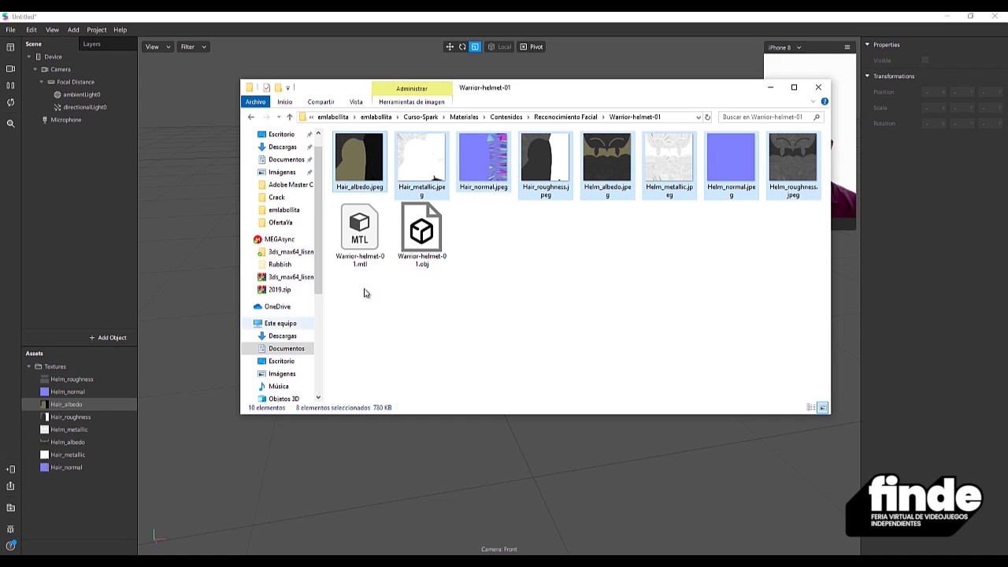
Step: Import the Warrior-helmet-01.obj model into the project's assets and select its 3D object
click(430, 243)
drag(425, 242, 103, 511)
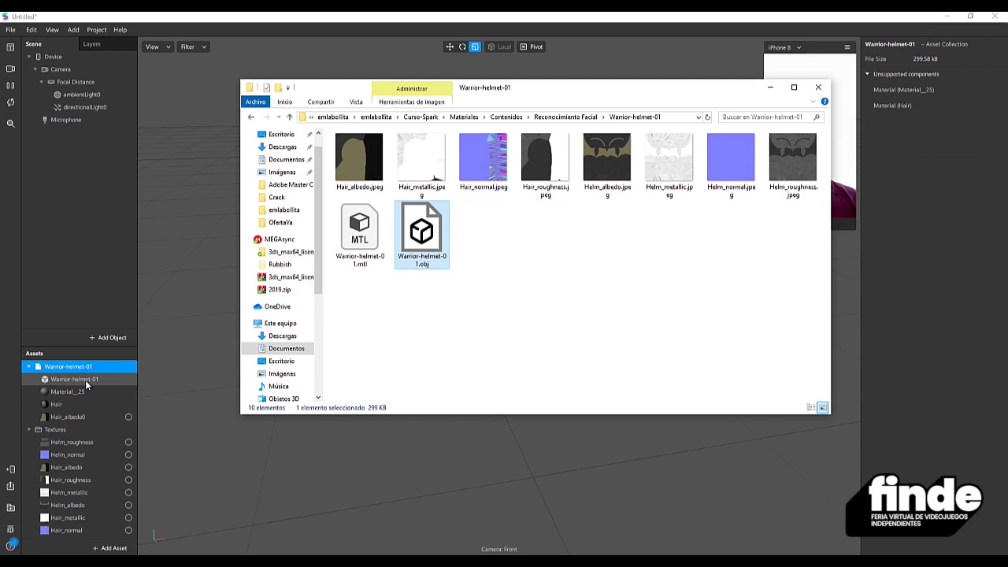
click(87, 381)
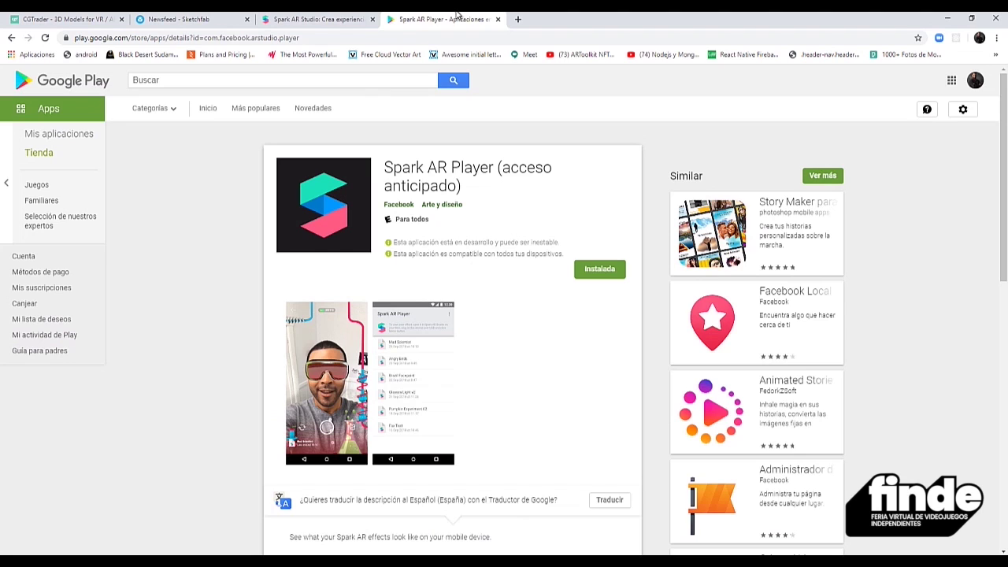
Step: Switch to the web browser, search for "spark ar formats" and open the Supported File Formats page of Spark AR Studio
click(306, 25)
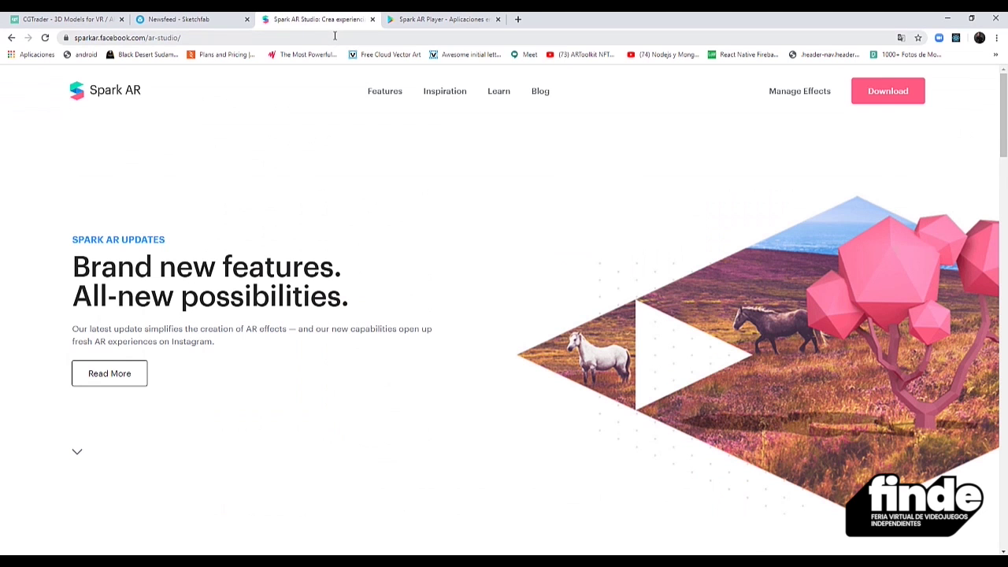
click(334, 37)
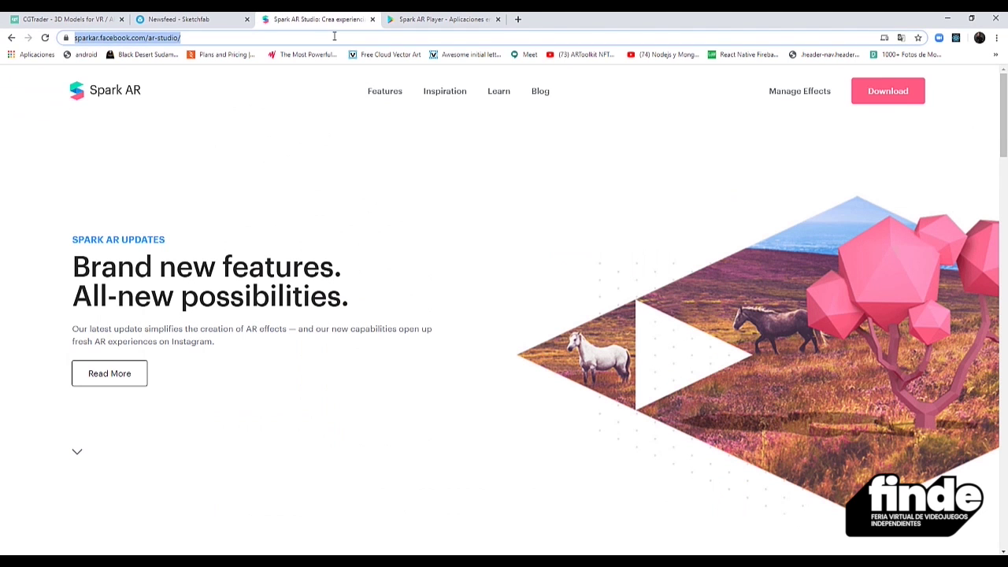
text(spark ar )
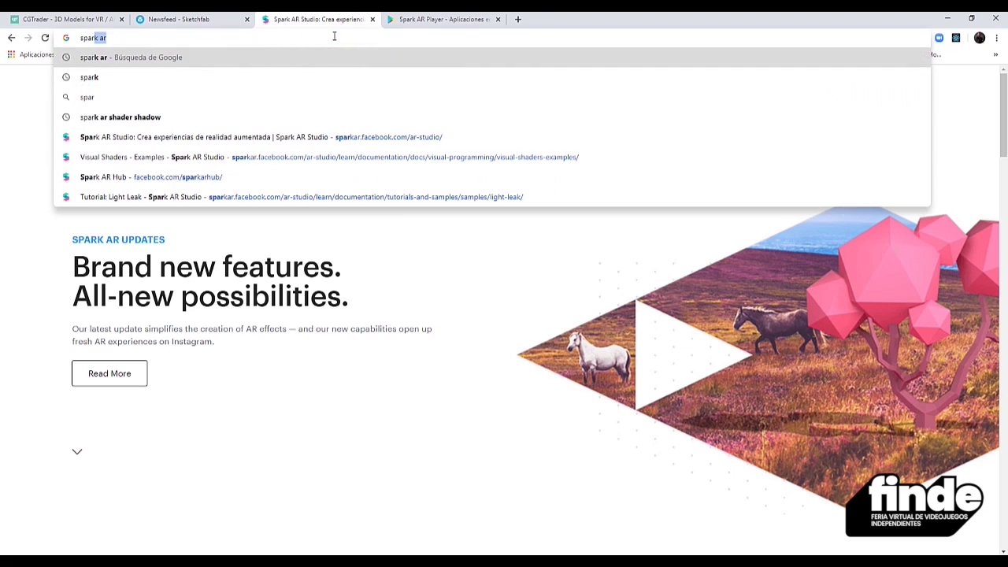
text(formayt)
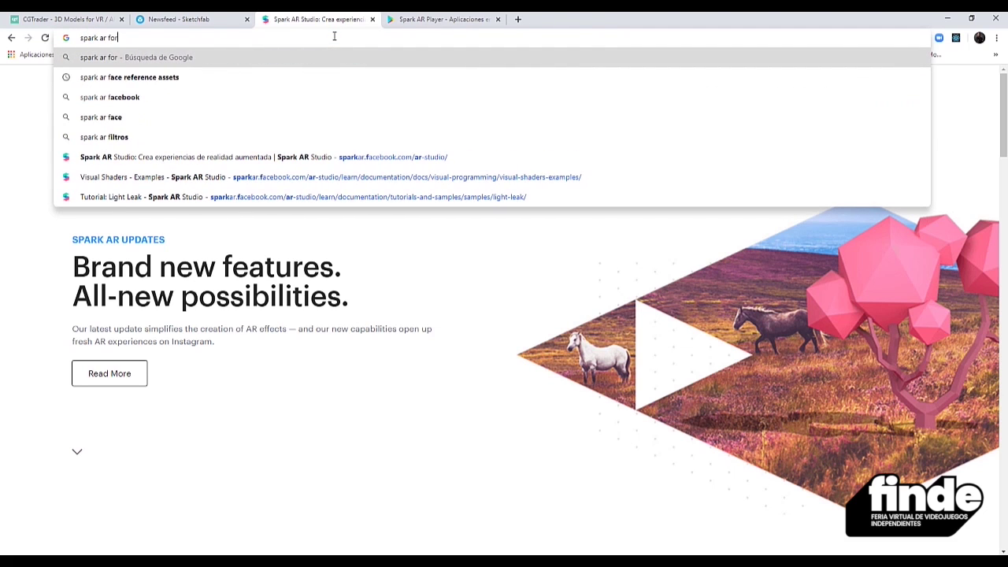
key(BackSpace)
key(BackSpace)
text(ts)
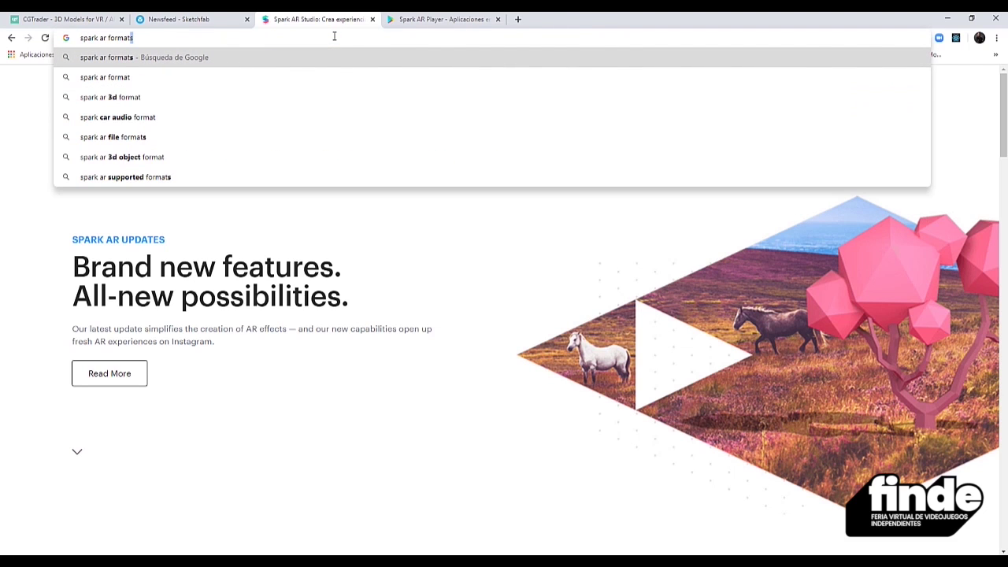
key(Return)
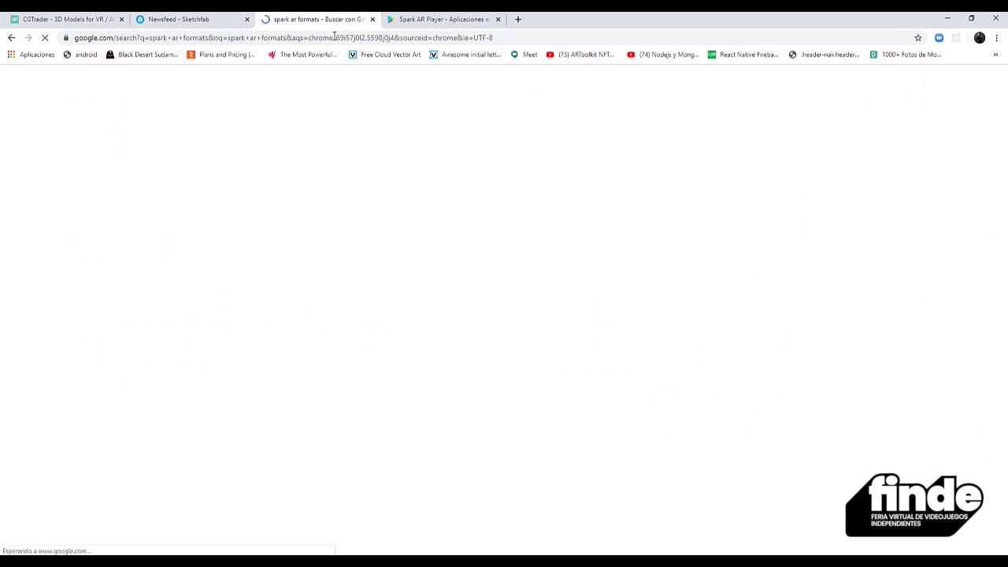
middle_click(203, 174)
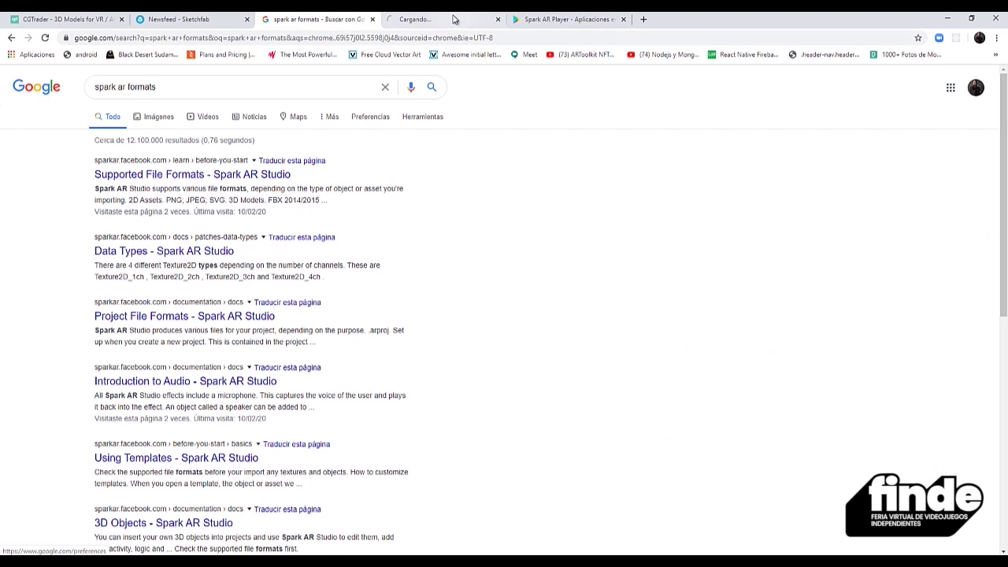
click(453, 17)
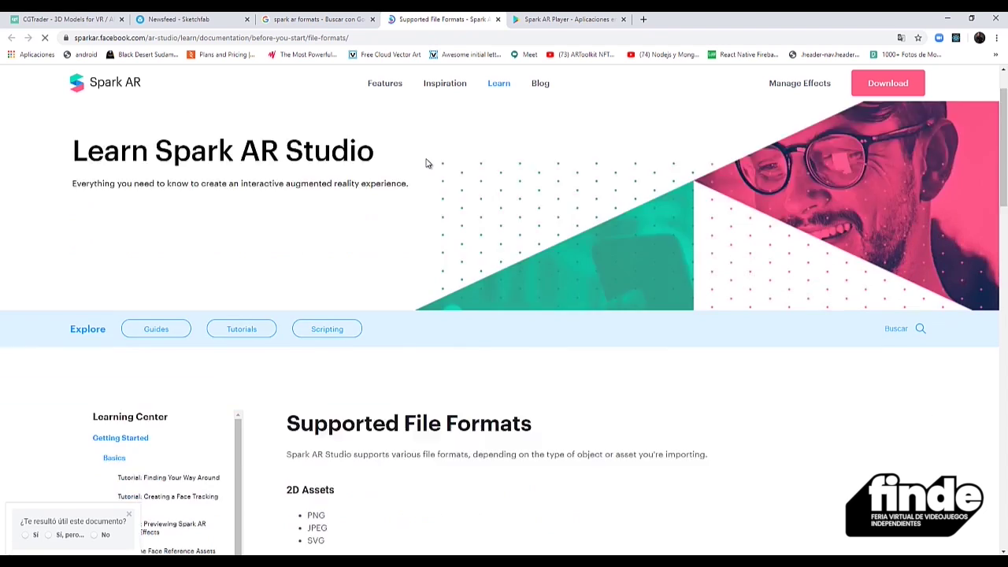
Step: Examine which 2D asset formats are listed on the Supported File Formats page
scroll(425, 163, down, 3)
scroll(425, 163, down, 1)
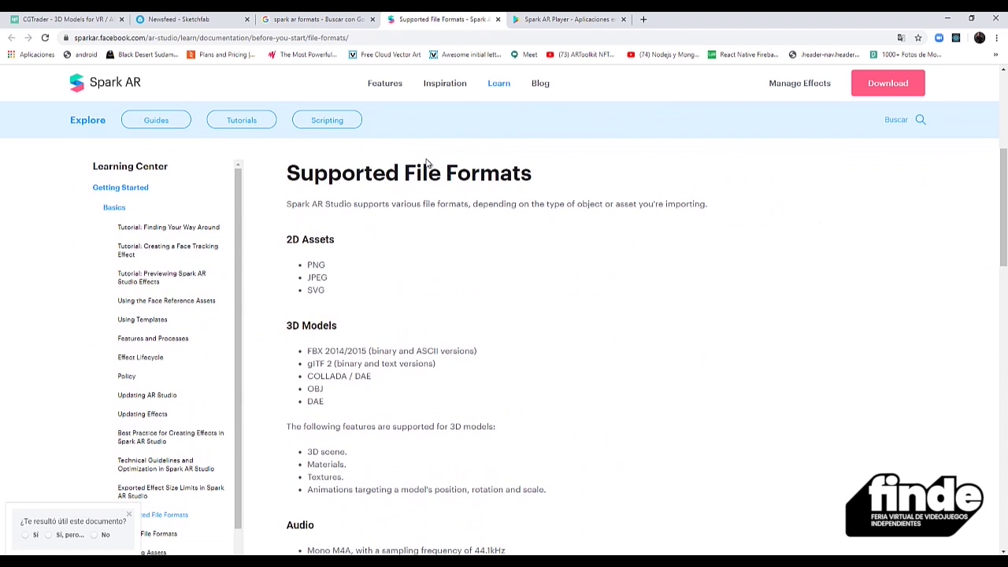
triple_click(293, 242)
click(329, 283)
drag(334, 297, 310, 265)
click(343, 286)
double_click(317, 291)
scroll(354, 236, down, 2)
scroll(337, 230, up, 1)
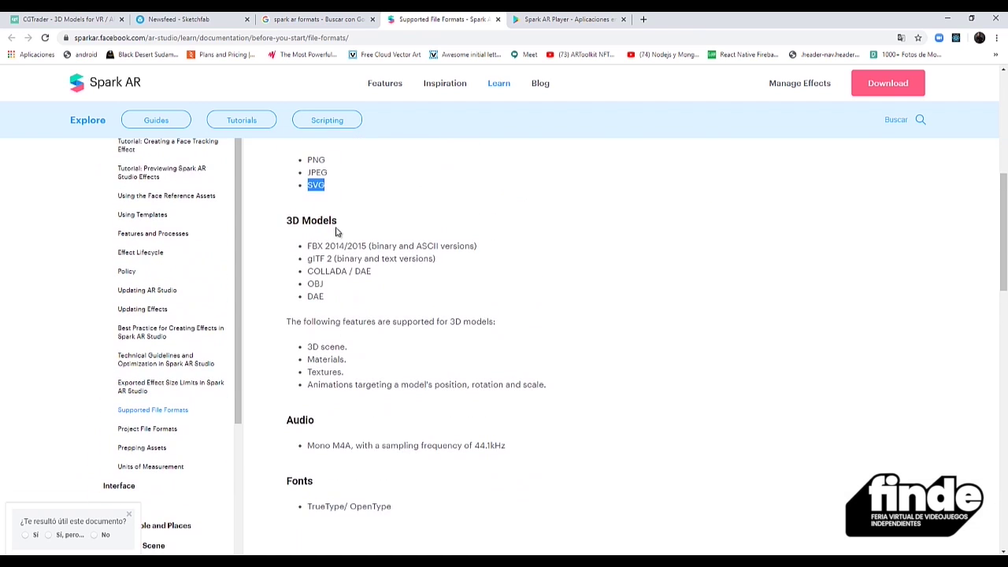
Step: Review the supported 3D model formats and the model features listed beneath them
drag(287, 221, 333, 285)
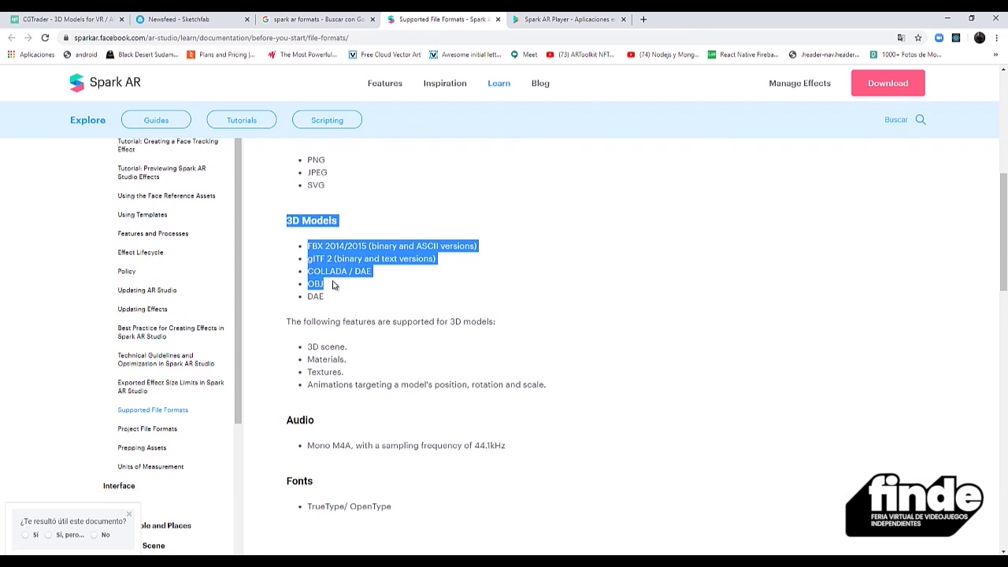
click(313, 270)
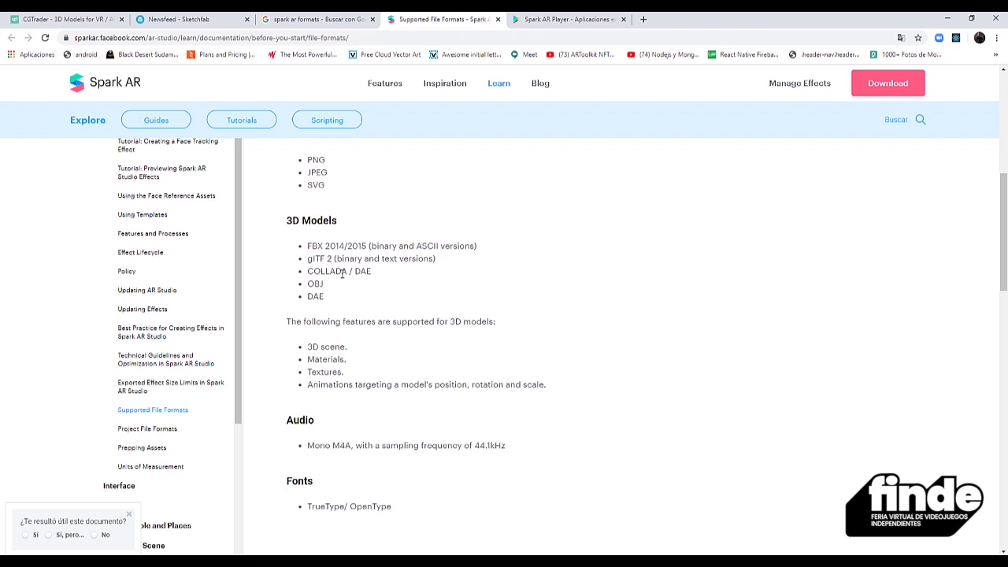
drag(374, 271, 357, 272)
drag(329, 286, 290, 220)
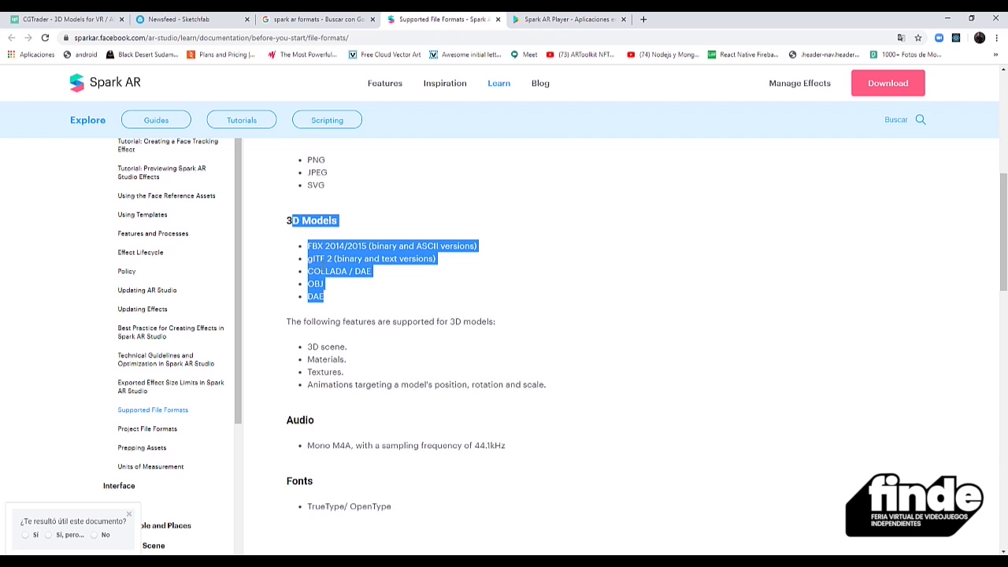
scroll(341, 282, down, 1)
scroll(341, 282, down, 1)
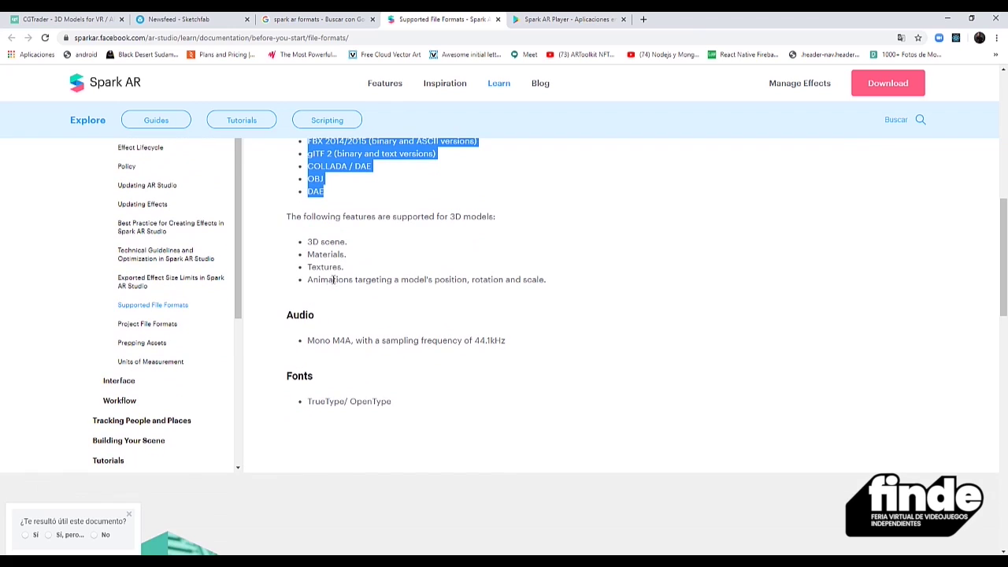
Step: Read the supported audio format, its sampling frequency requirement and the supported font types
double_click(315, 342)
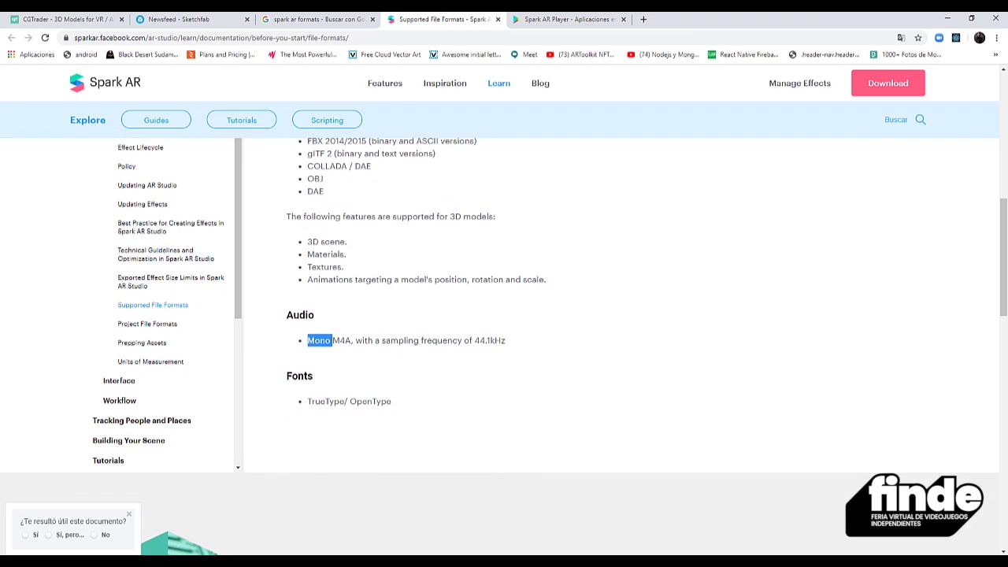
double_click(343, 342)
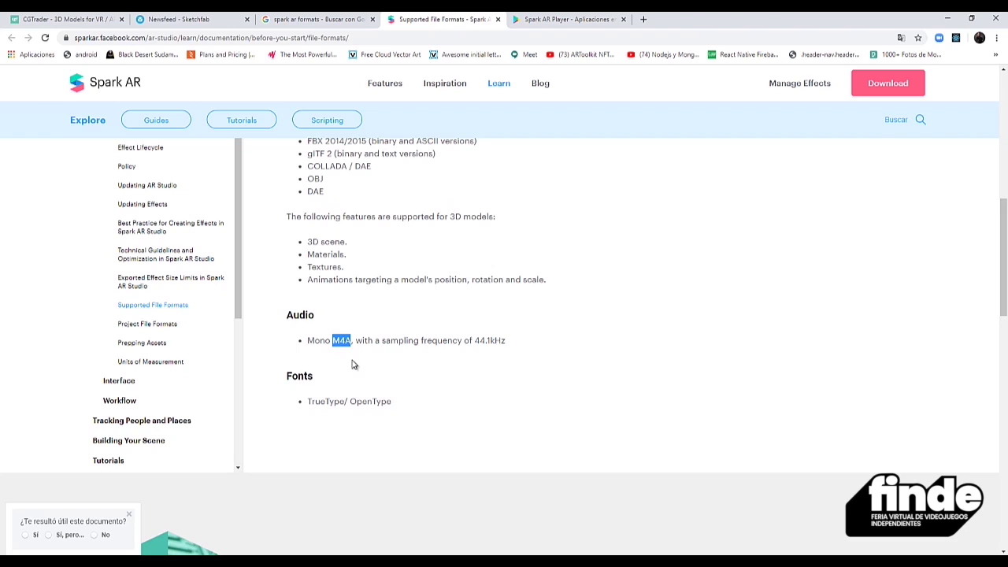
drag(505, 341, 473, 340)
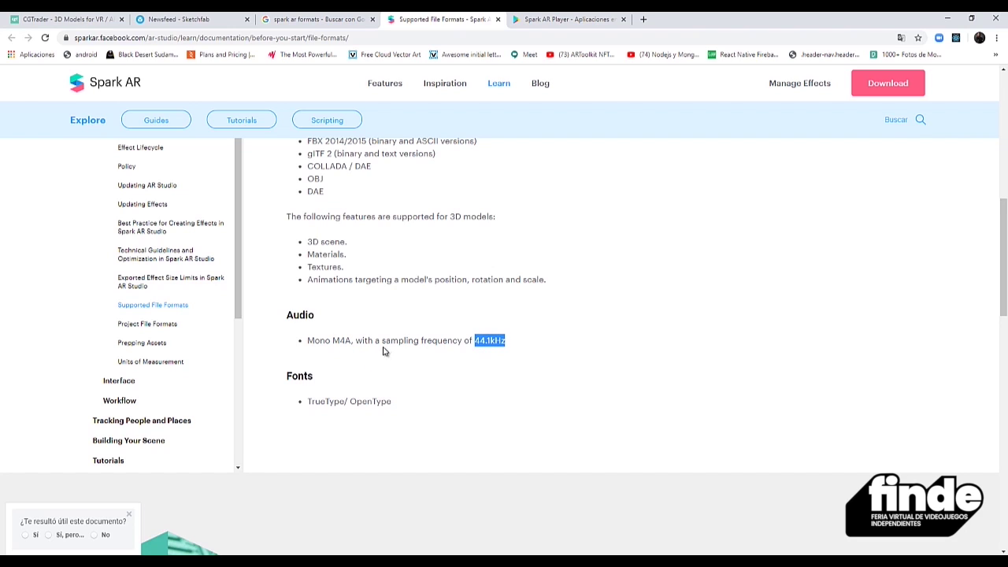
drag(308, 343, 506, 372)
click(403, 406)
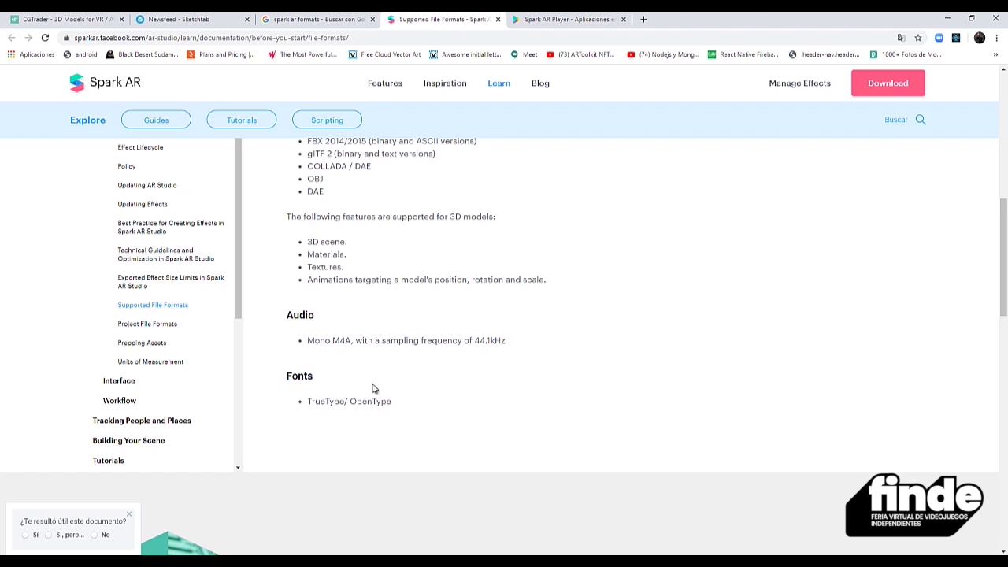
drag(392, 406, 329, 395)
click(464, 401)
scroll(464, 400, up, 6)
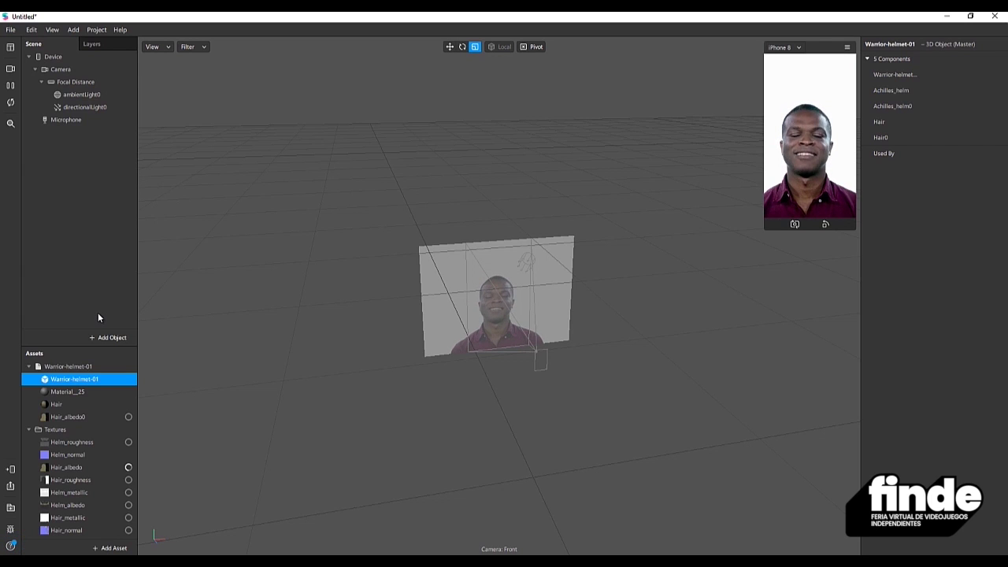
Step: Switch back to Spark AR Studio and check the Hand Tracker's description and platform support among the objects available to add
click(107, 338)
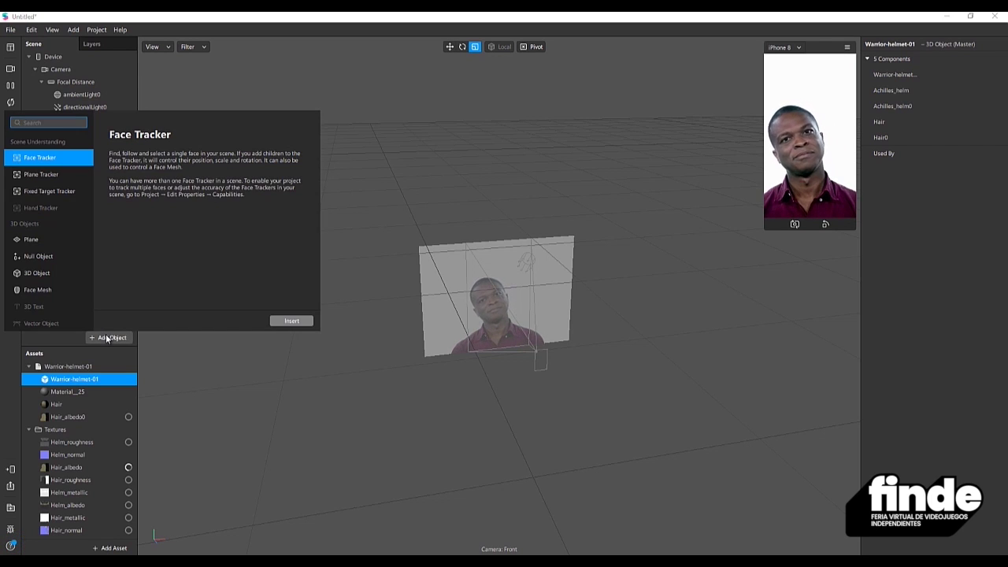
click(105, 334)
click(102, 336)
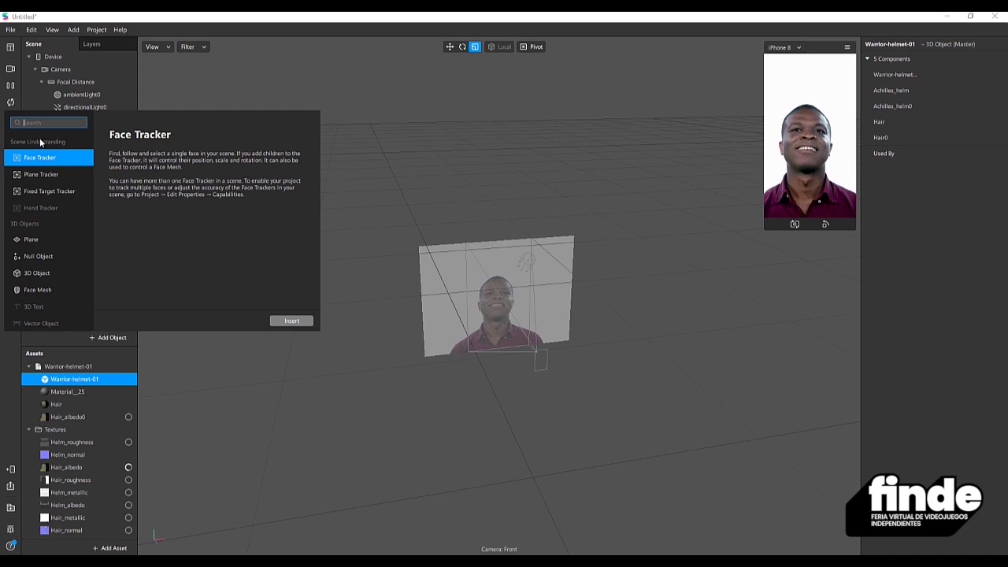
click(47, 209)
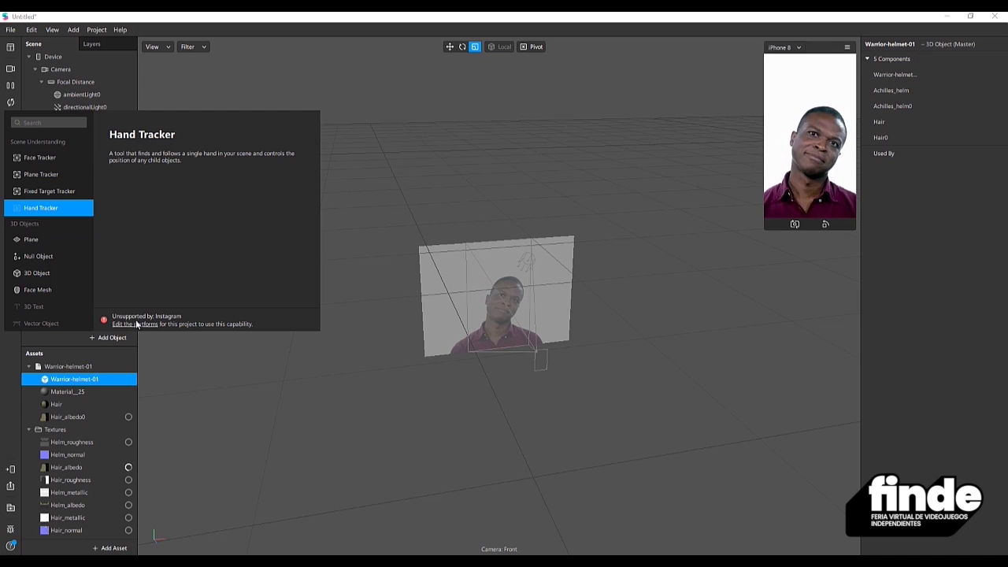
Step: Insert a Face Tracker into the scene and select it to view its properties and tracked position
click(57, 157)
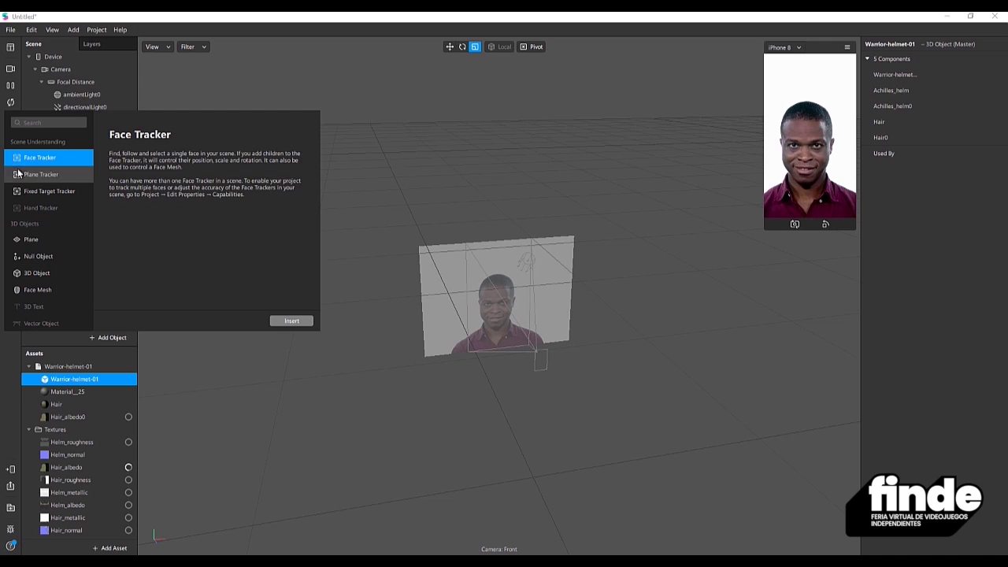
click(292, 320)
scroll(505, 297, up, 5)
right_drag(508, 365, 534, 347)
drag(535, 345, 476, 340)
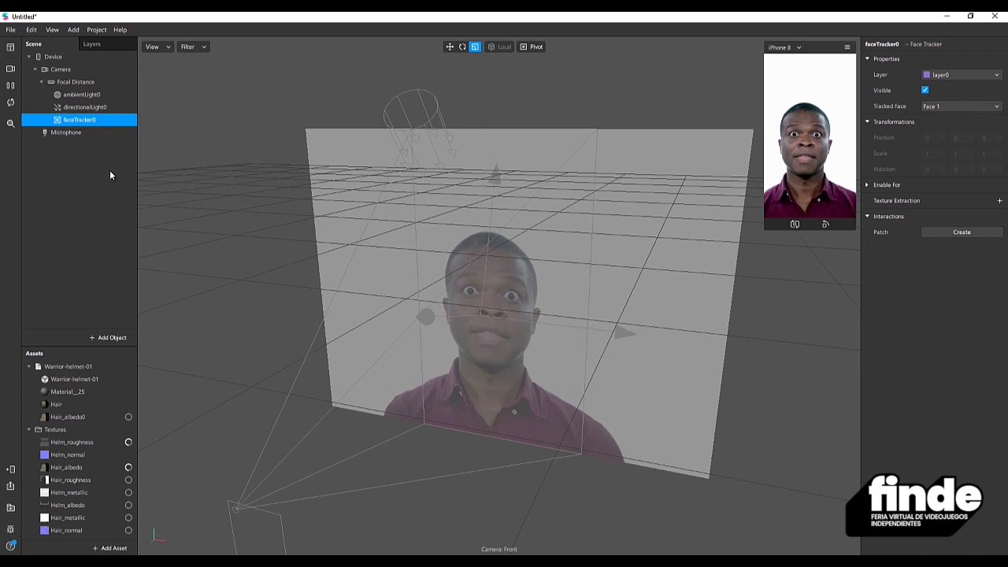
click(91, 108)
click(91, 120)
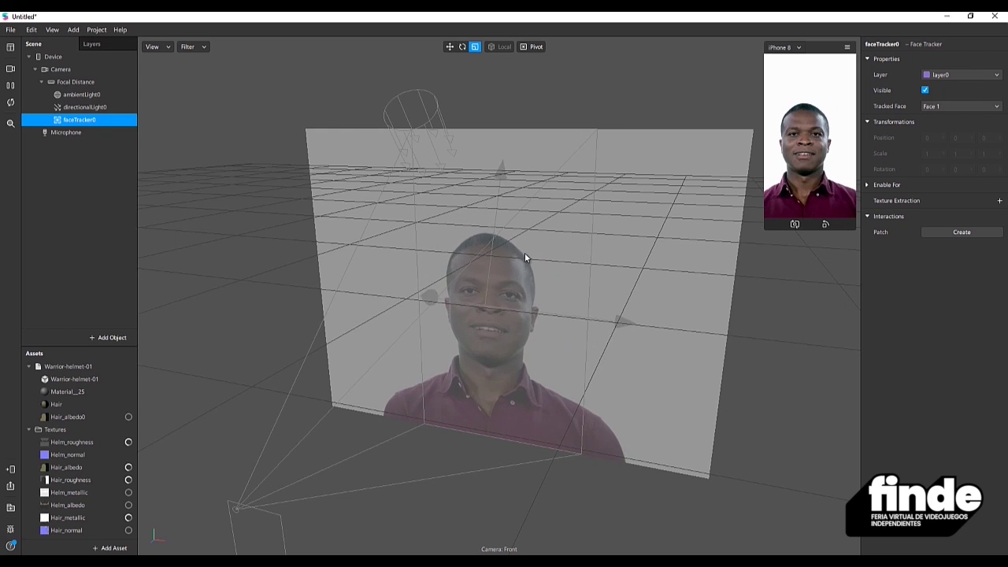
Step: Insert a Face Mesh under the existing face tracker
click(100, 111)
click(94, 121)
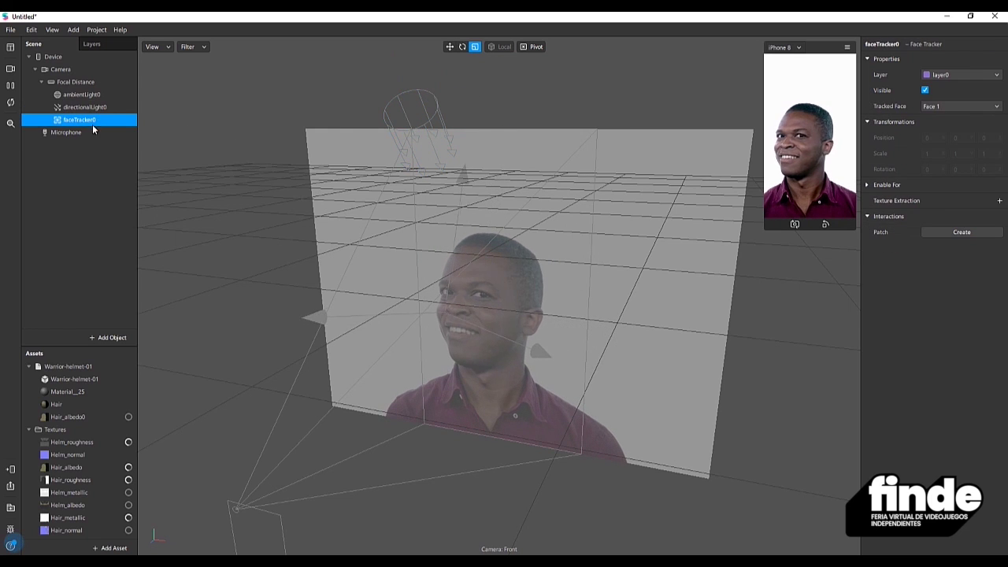
click(111, 338)
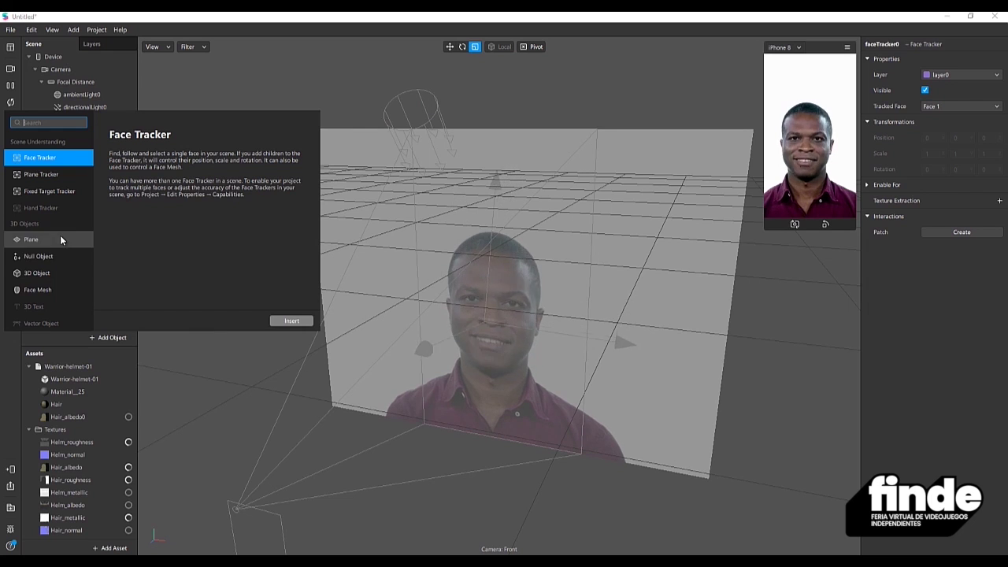
click(52, 291)
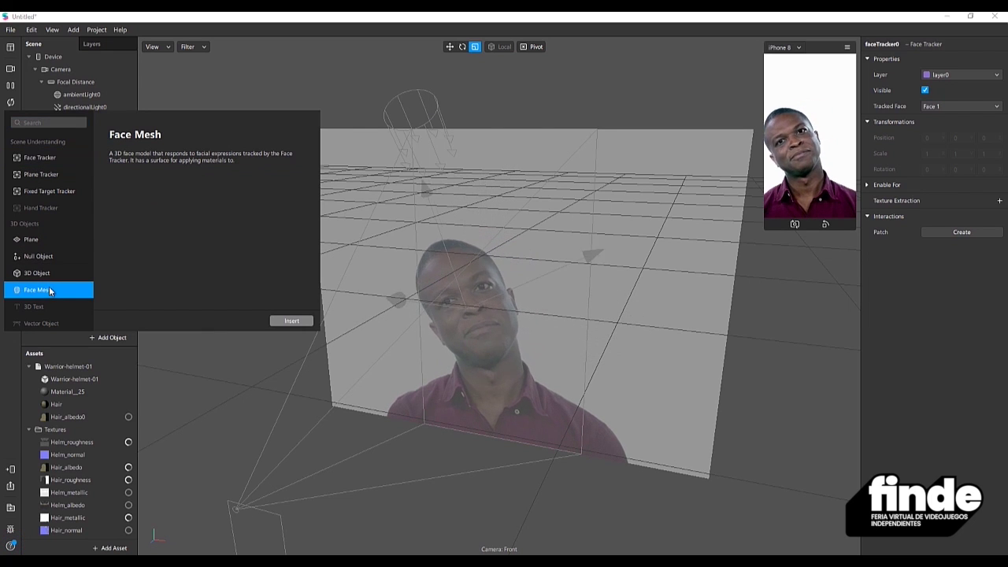
click(290, 320)
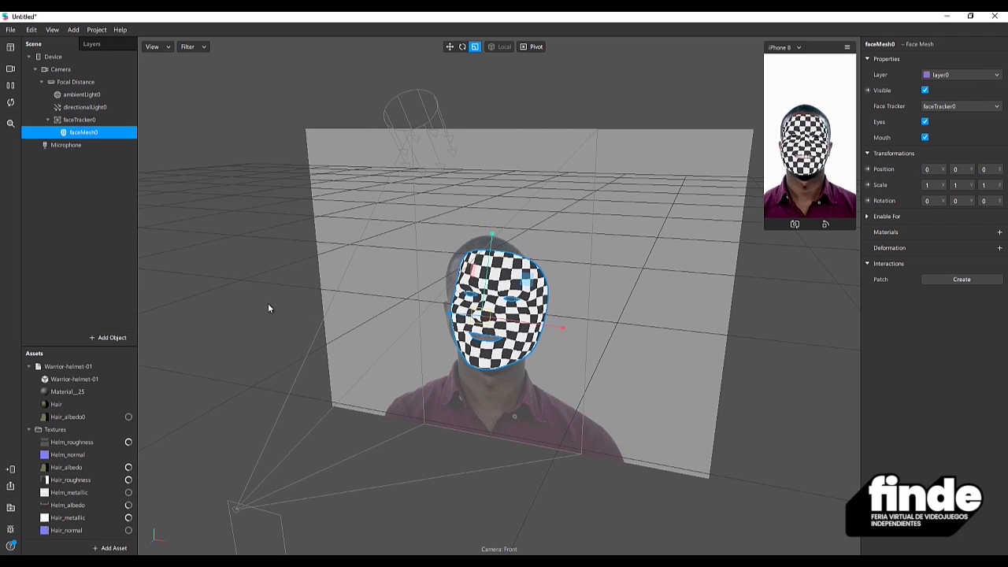
Step: Compare the face tracker with its face mesh and examine up close how the checkered mesh follows the face
click(78, 120)
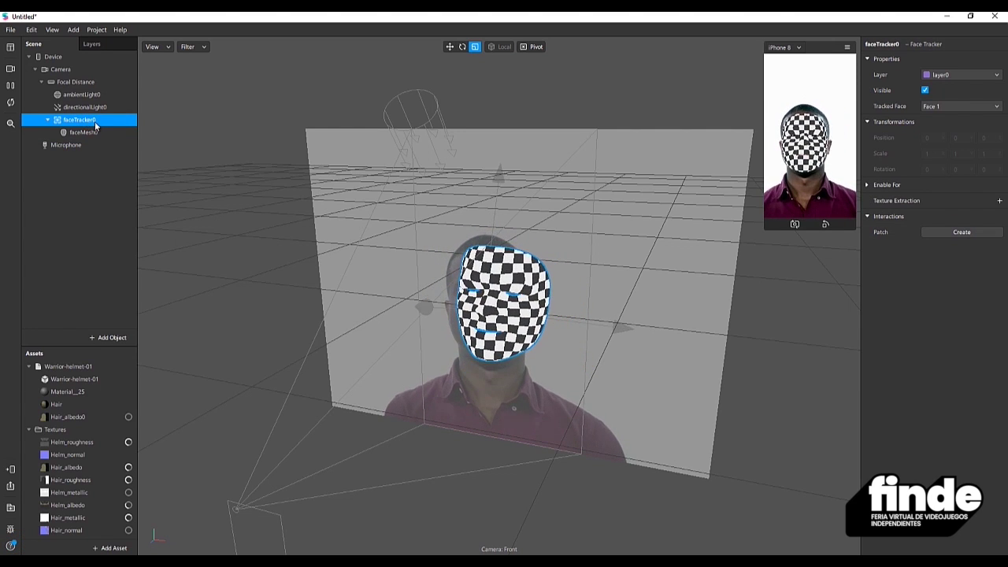
click(95, 133)
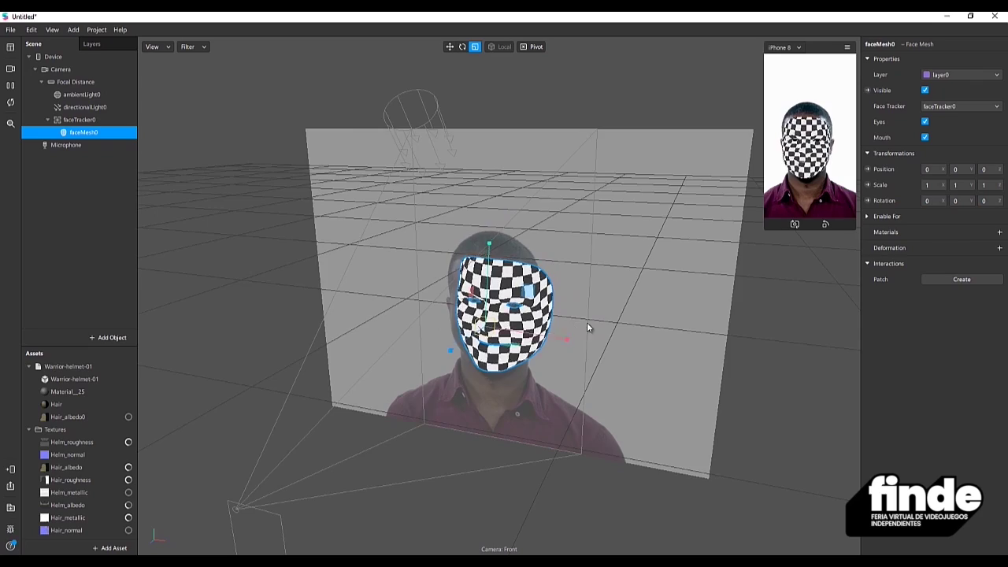
right_drag(561, 342, 588, 334)
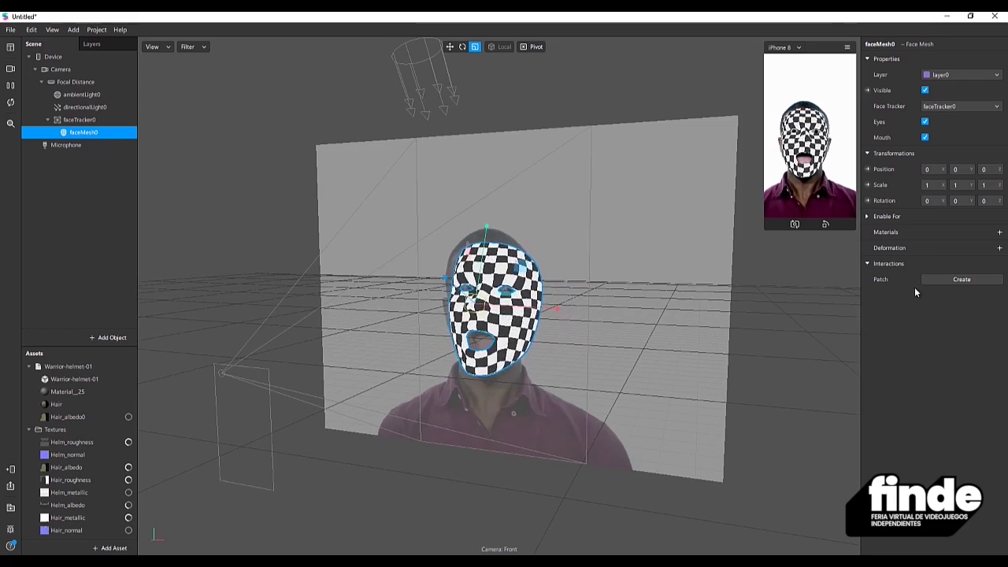
scroll(498, 279, up, 5)
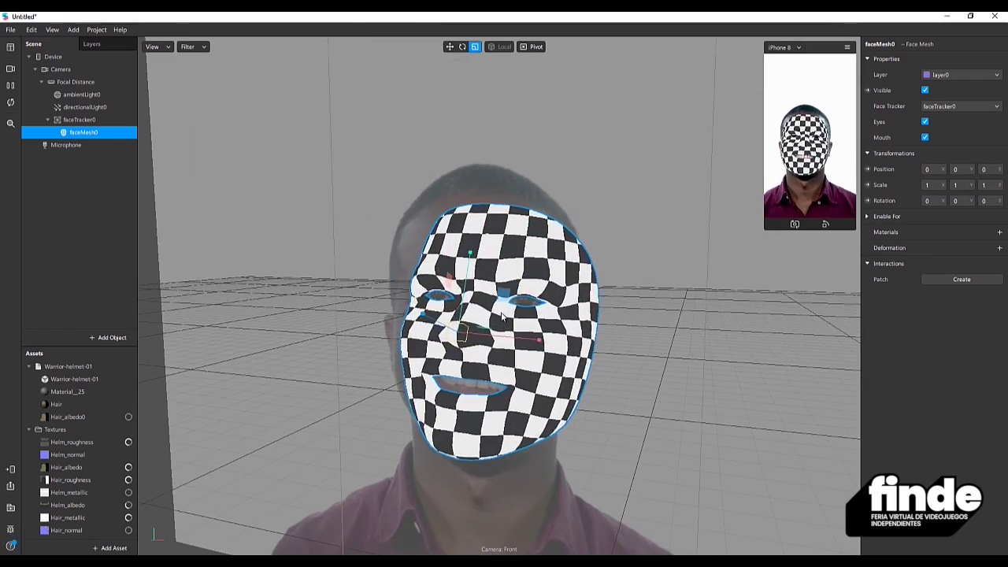
middle_drag(508, 366, 565, 388)
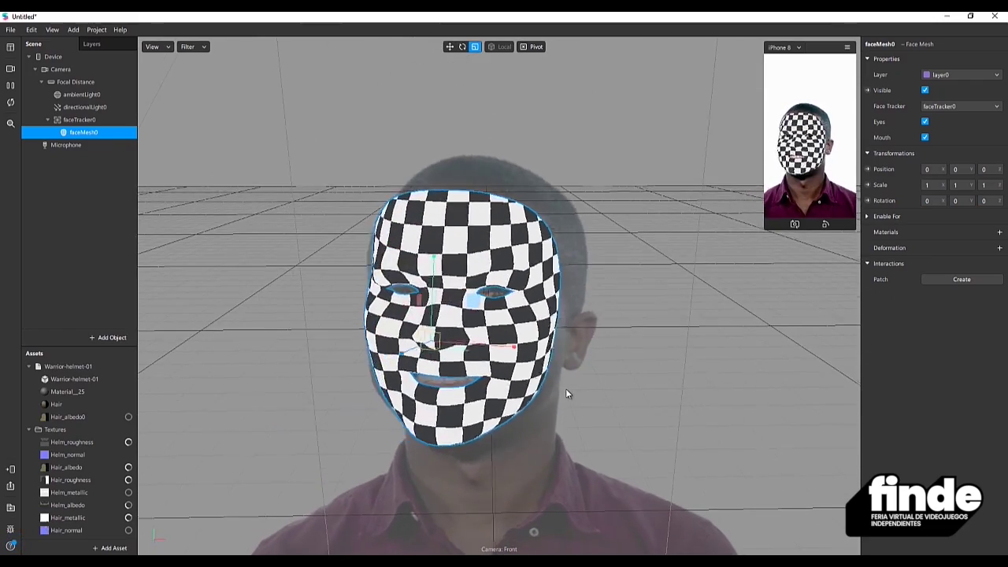
click(79, 120)
Step: Create a new material for the face mesh and assign it
click(81, 132)
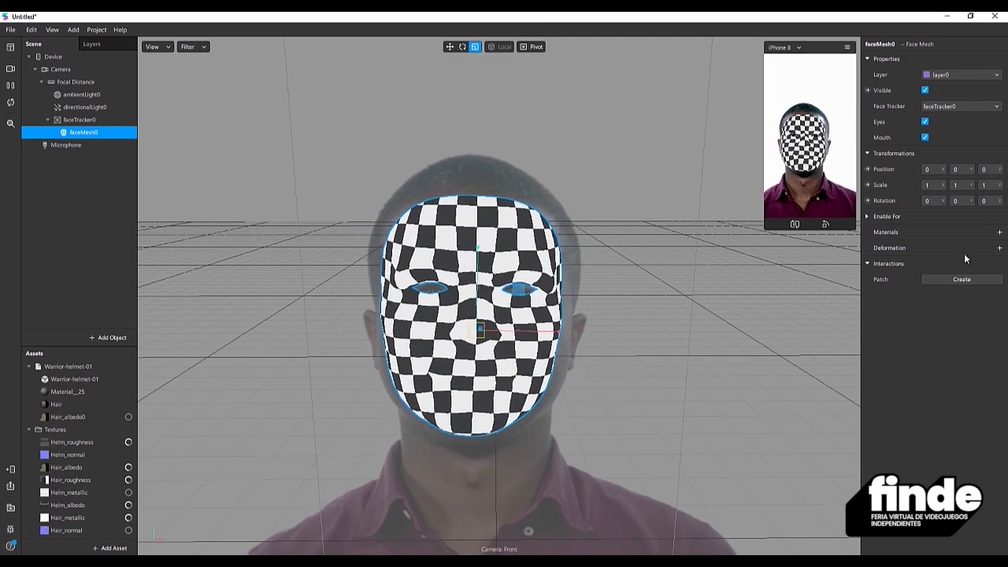
click(999, 233)
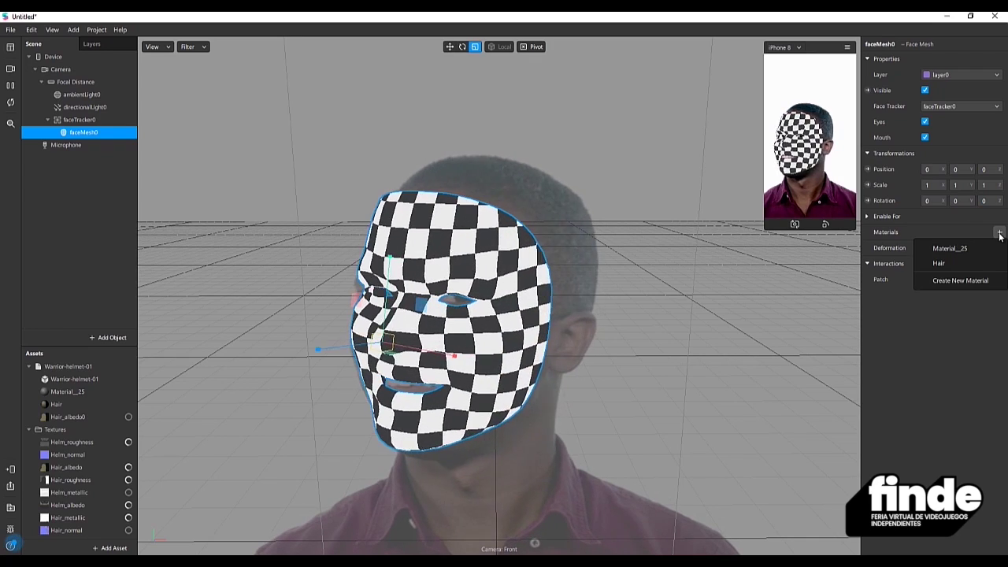
click(963, 281)
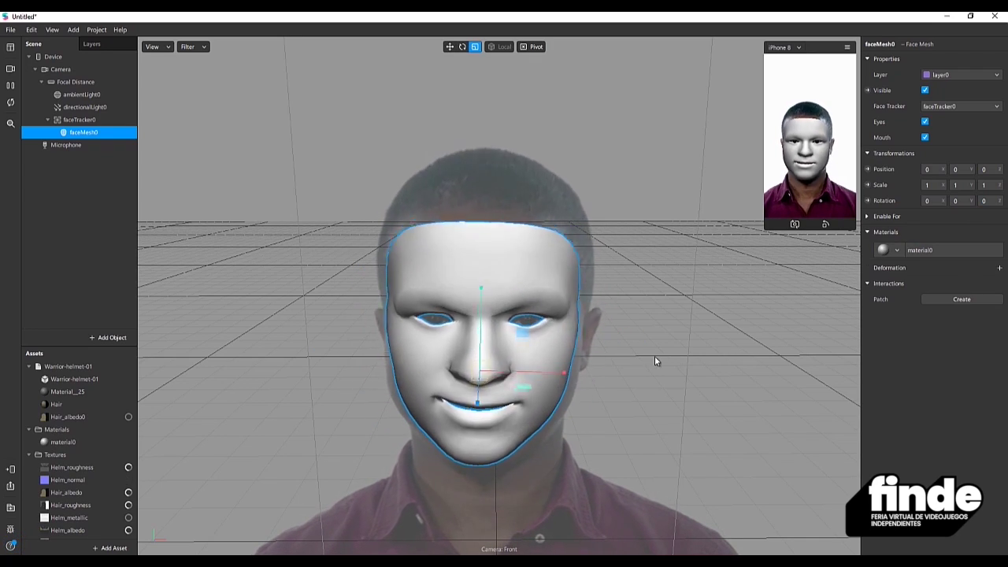
drag(603, 407, 544, 397)
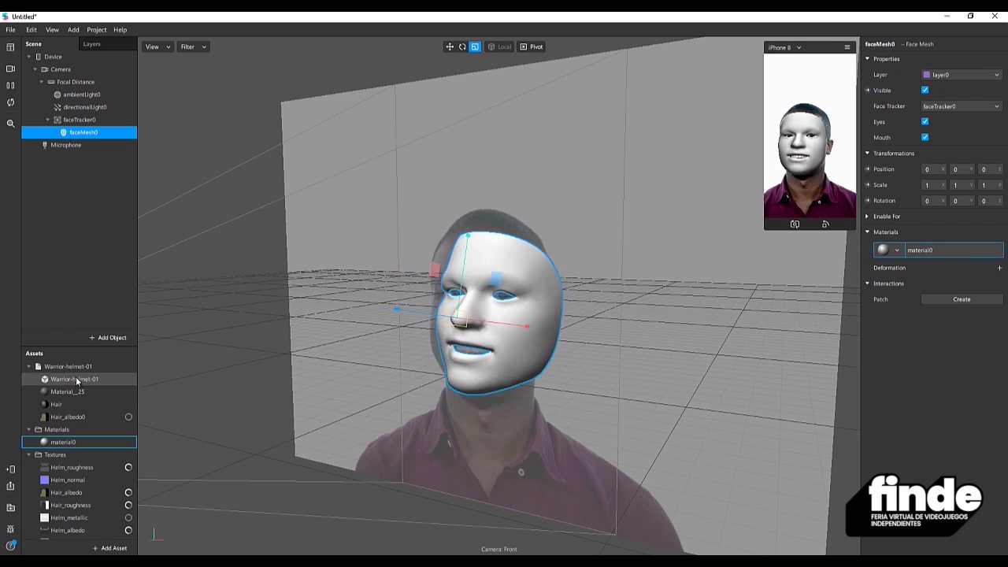
Step: Rename the face mesh's new material as Rostro
click(64, 443)
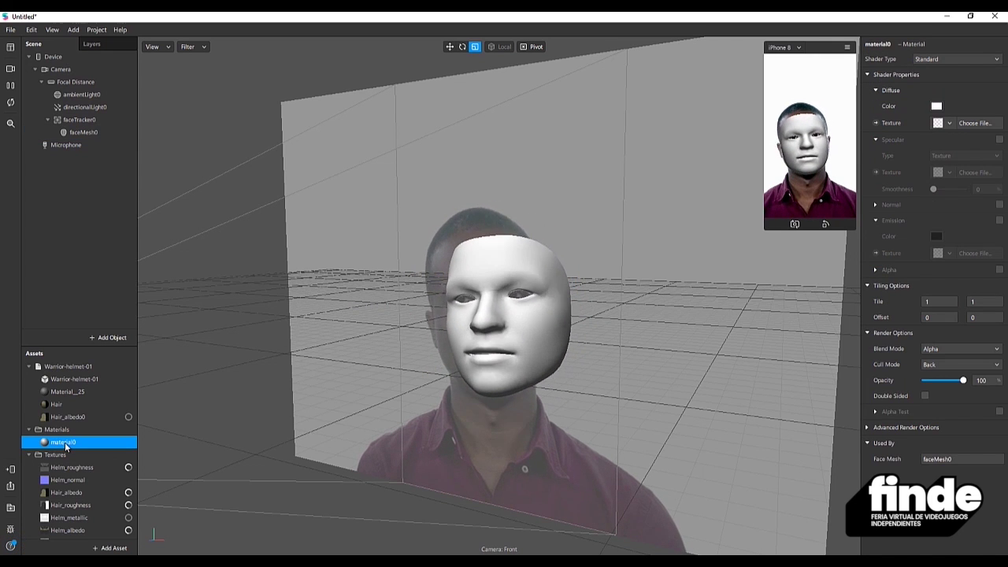
double_click(65, 442)
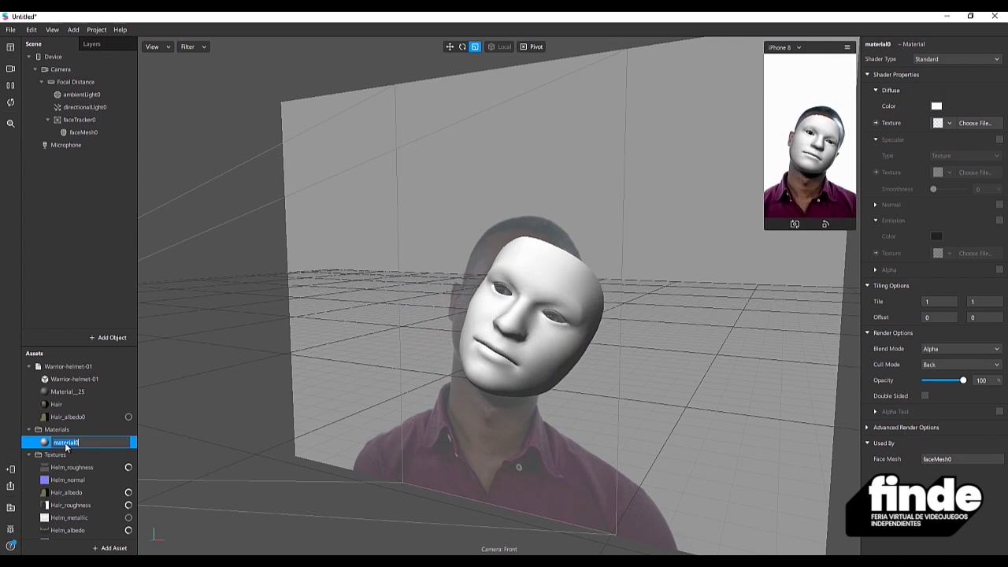
text(a)
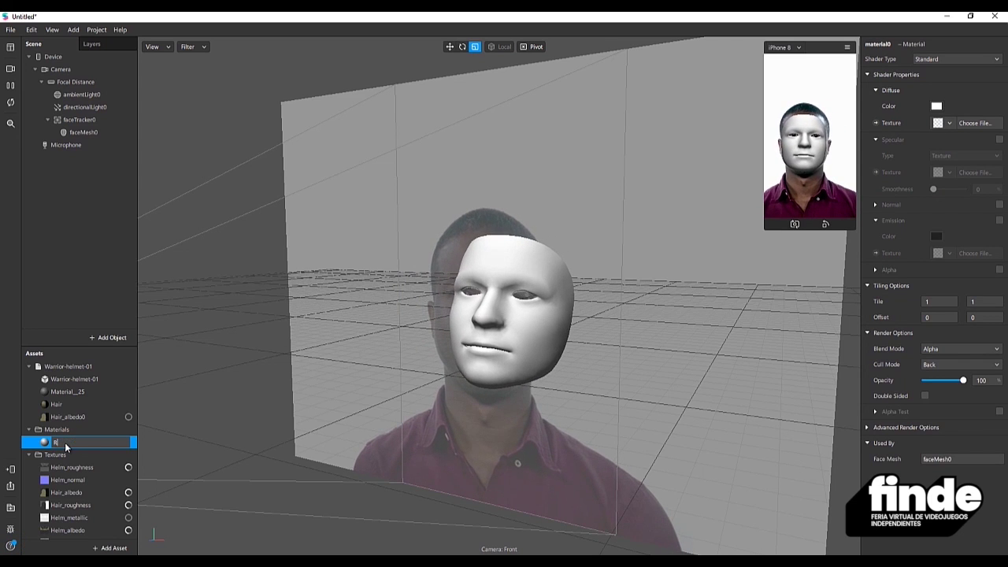
text(ostro)
key(Return)
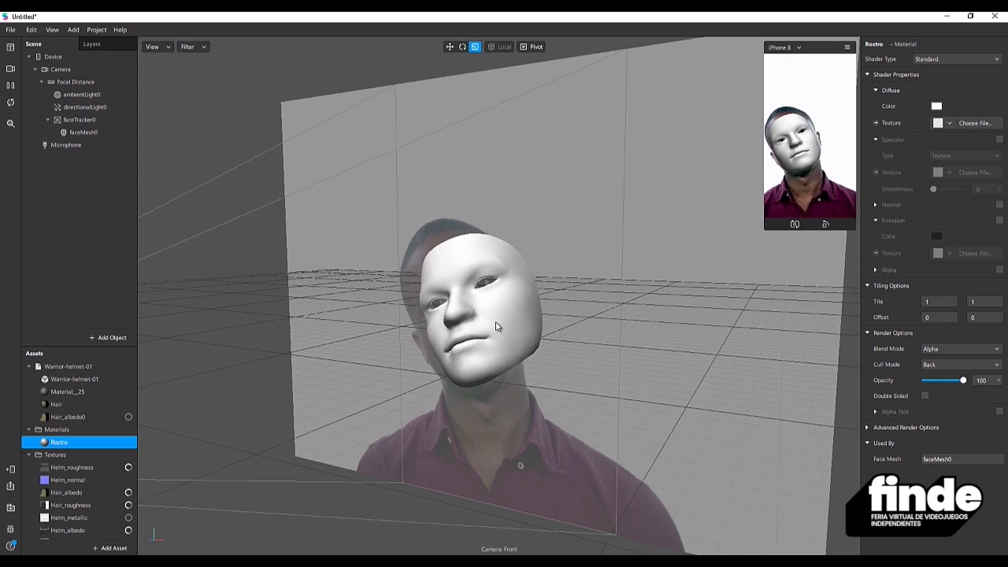
Step: Place the Warrior-helmet-01 model in the scene as a child of the face tracker
click(69, 378)
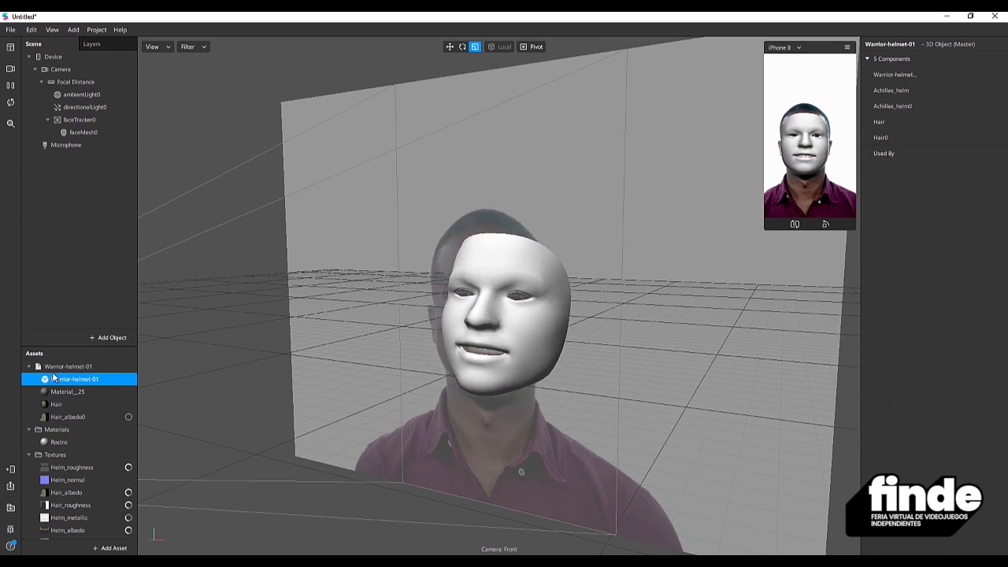
click(26, 369)
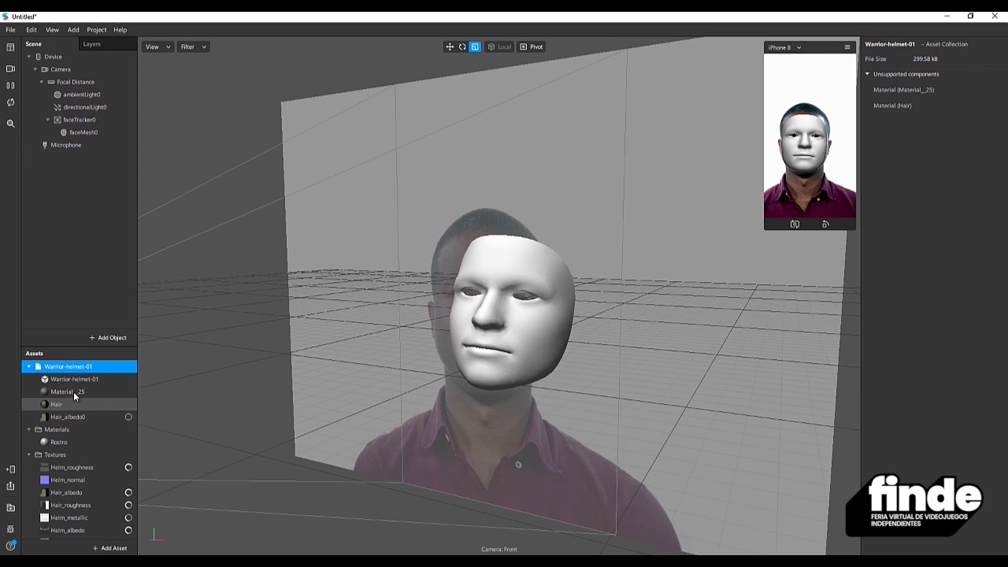
click(65, 381)
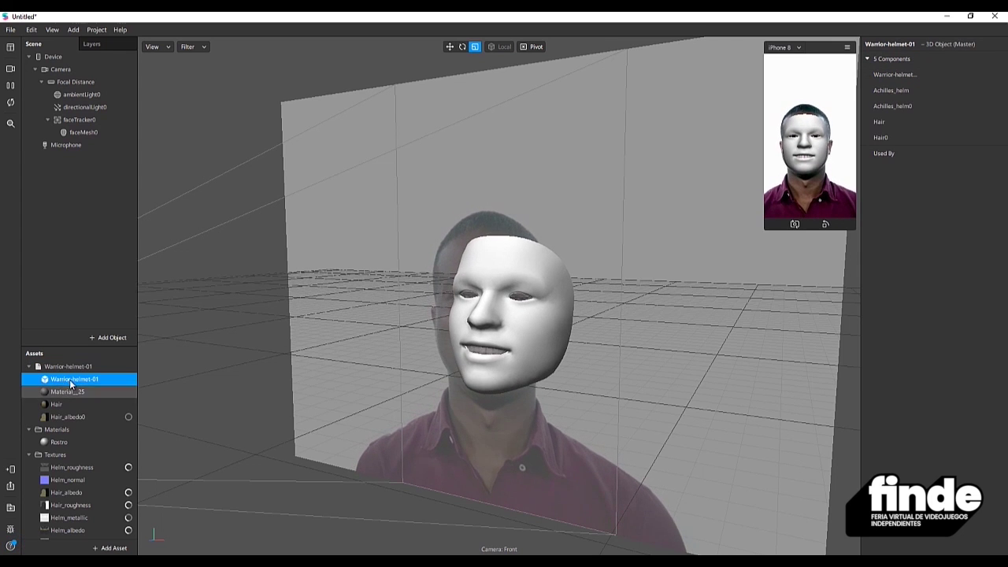
drag(67, 379, 92, 119)
drag(303, 228, 473, 360)
scroll(429, 280, down, 5)
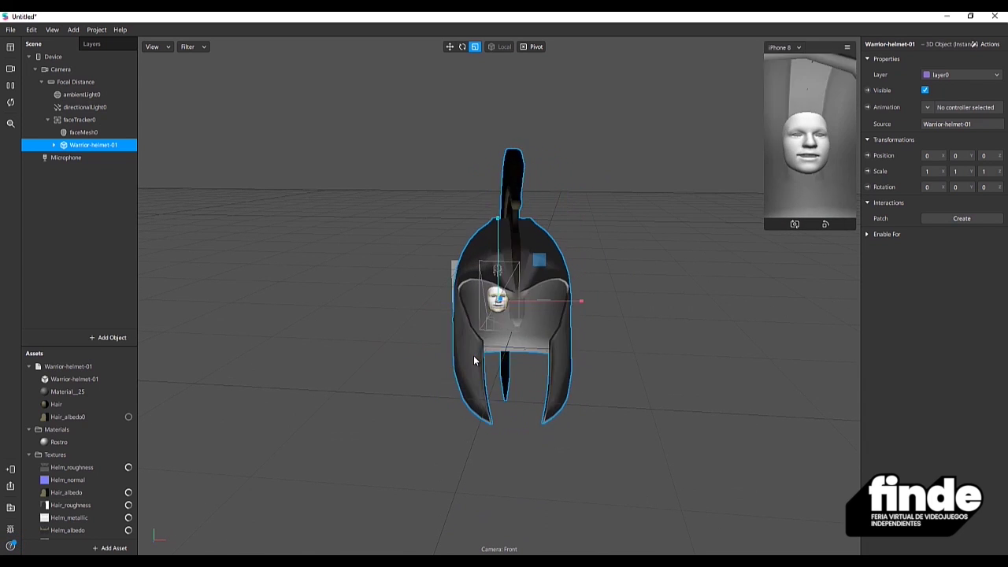
drag(453, 359, 417, 366)
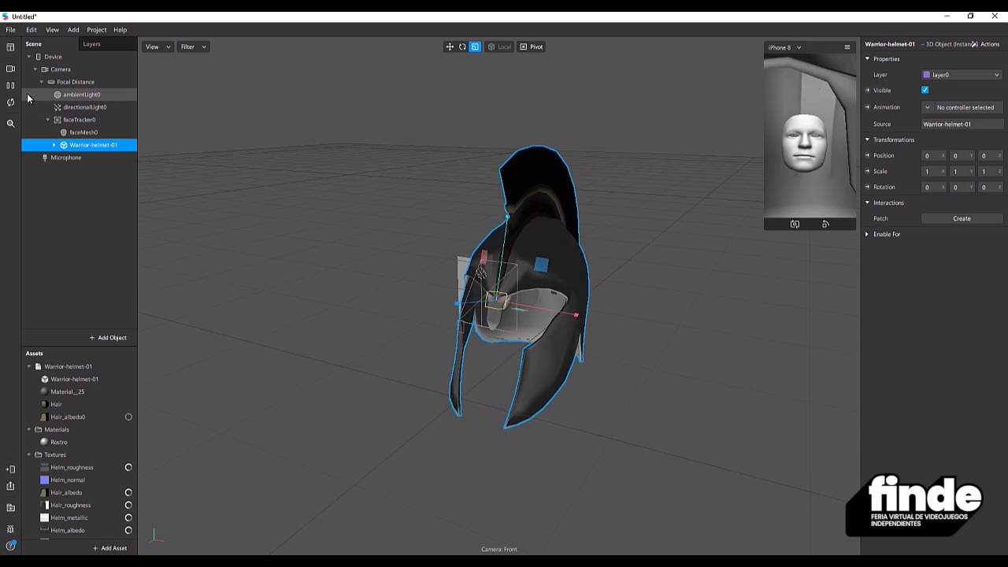
drag(472, 339, 442, 337)
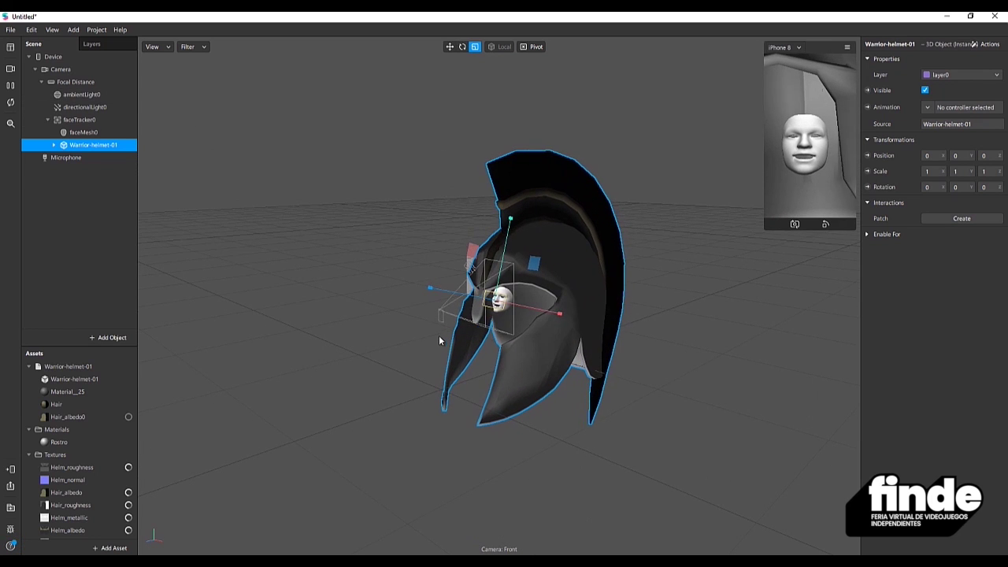
Step: Pause the preview video and scale the helmet down uniformly to 0.23 so it fits the head
click(11, 86)
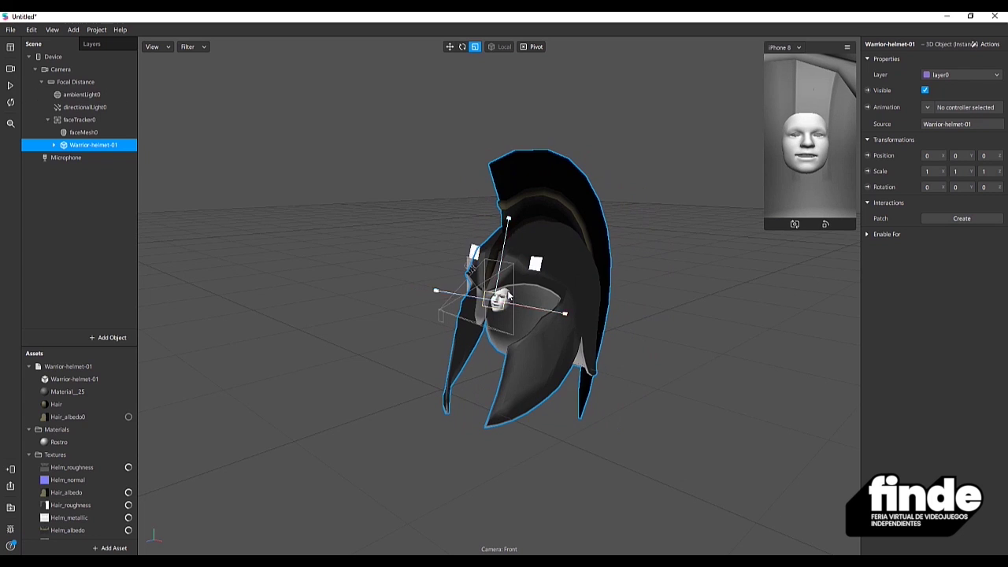
scroll(508, 296, up, 5)
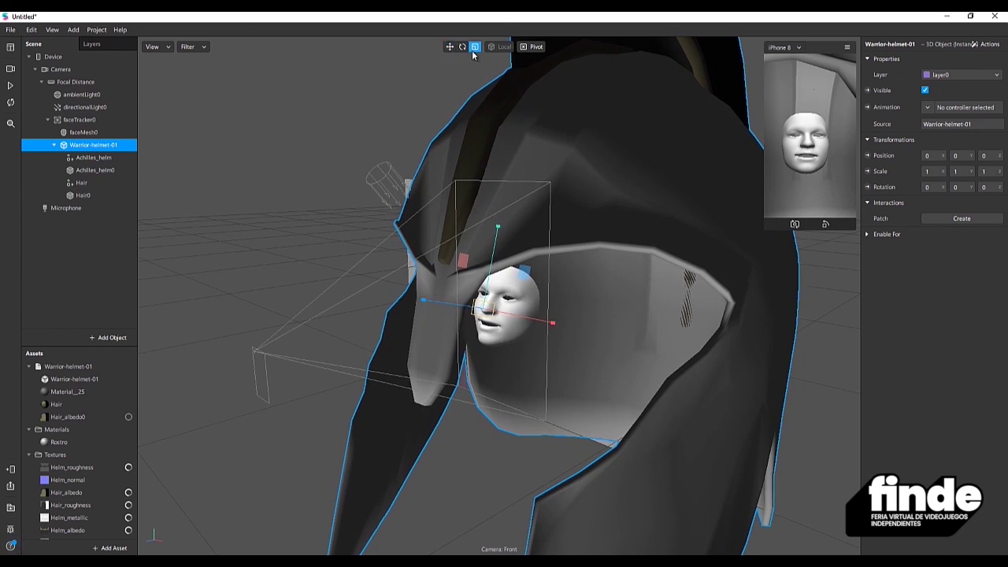
drag(441, 394, 425, 404)
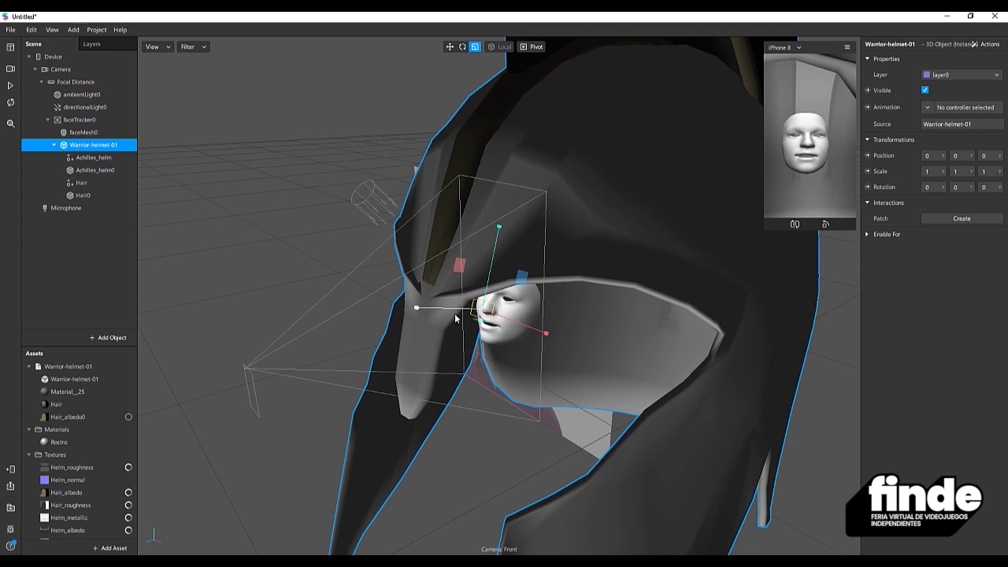
drag(514, 342, 507, 309)
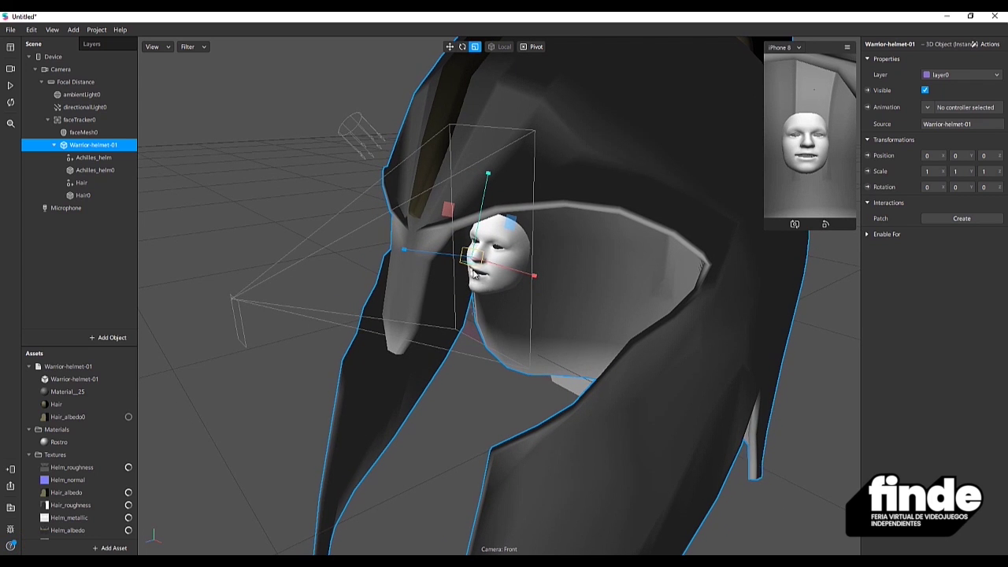
drag(474, 268, 476, 294)
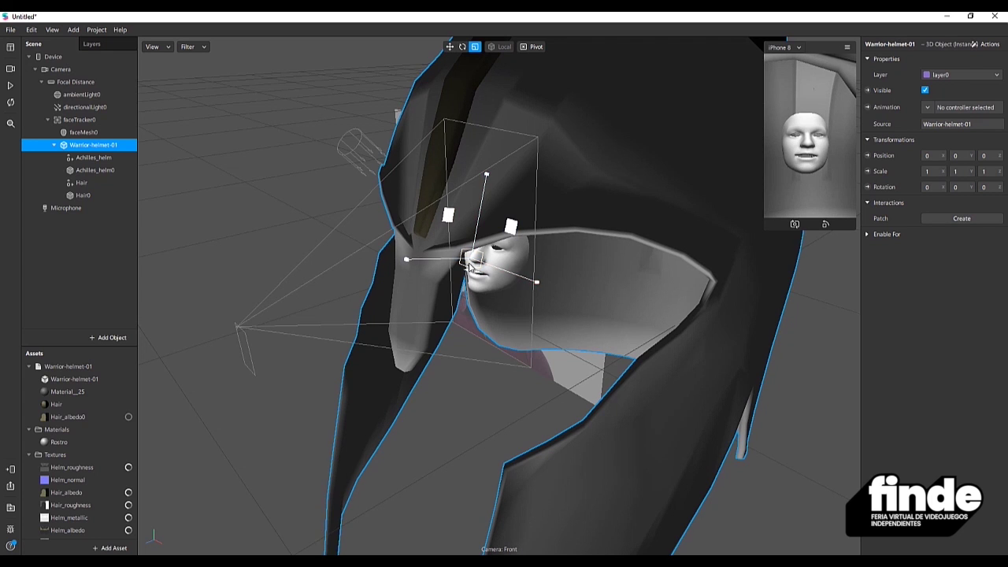
drag(470, 272, 460, 374)
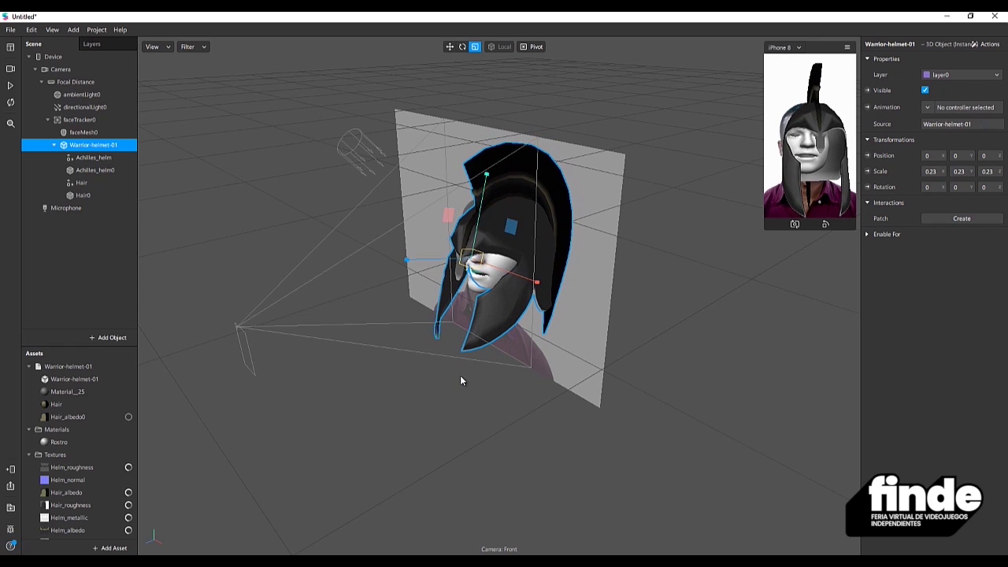
Step: Switch the viewport to orthographic projection and look straight at the front of the helmeted face
click(163, 48)
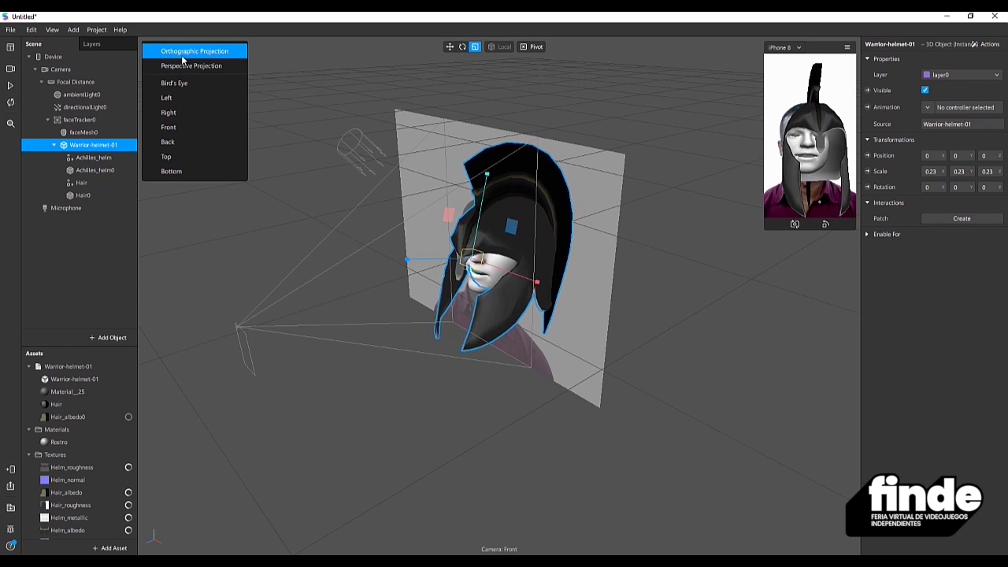
click(190, 52)
click(160, 50)
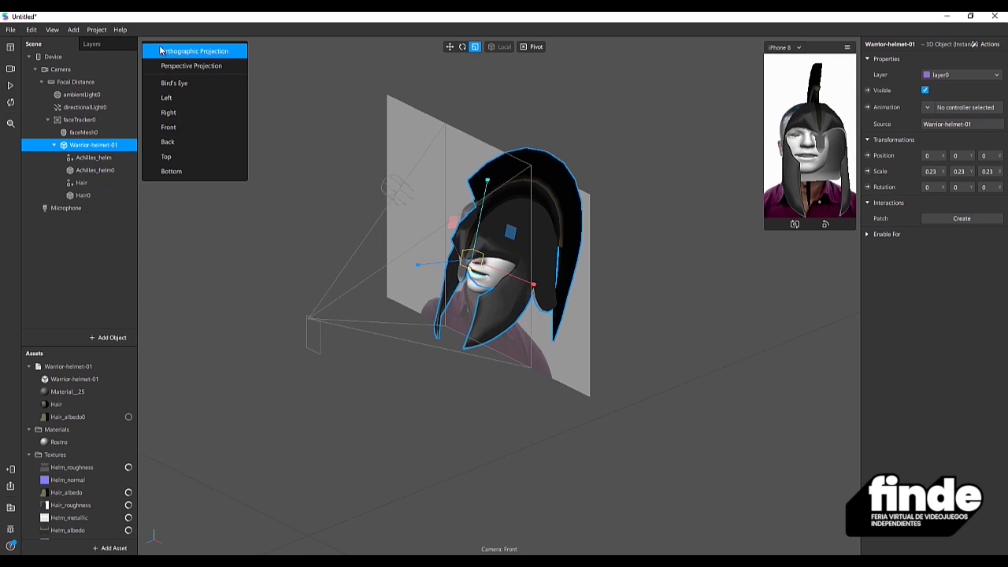
click(180, 140)
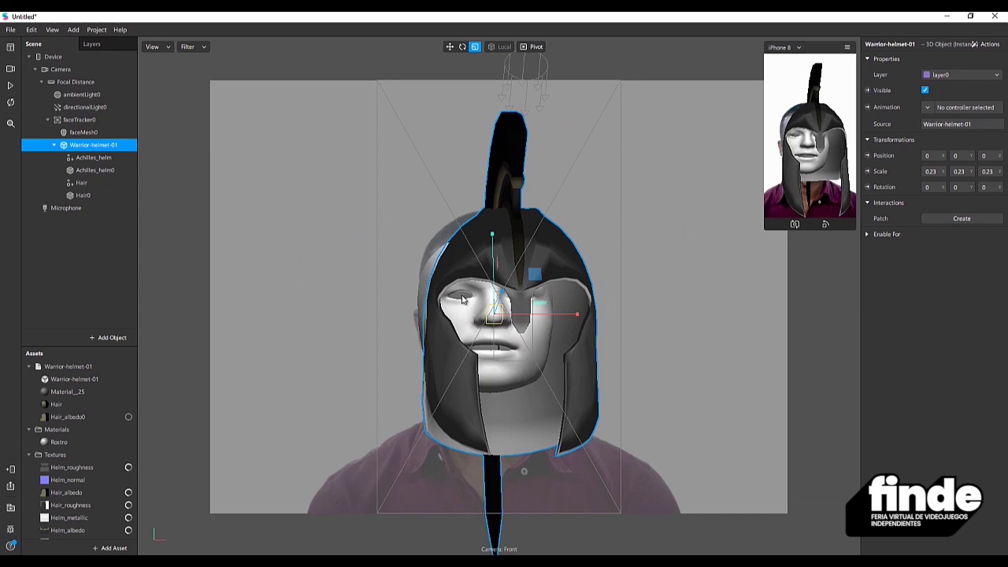
Step: Move the helmet sideways to an X position of about -0.02 so it is centred on the face
scroll(464, 313, up, 2)
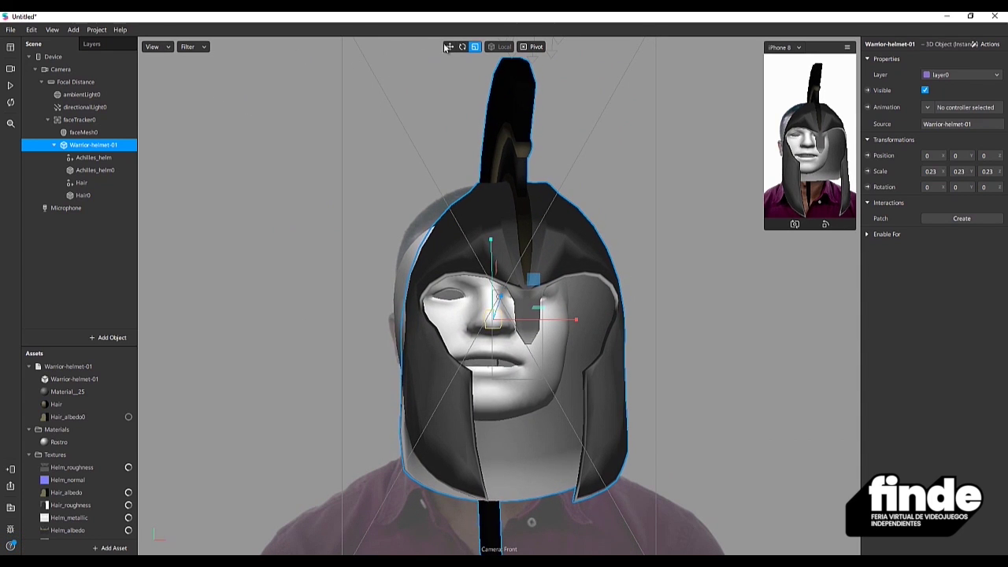
drag(579, 321, 553, 326)
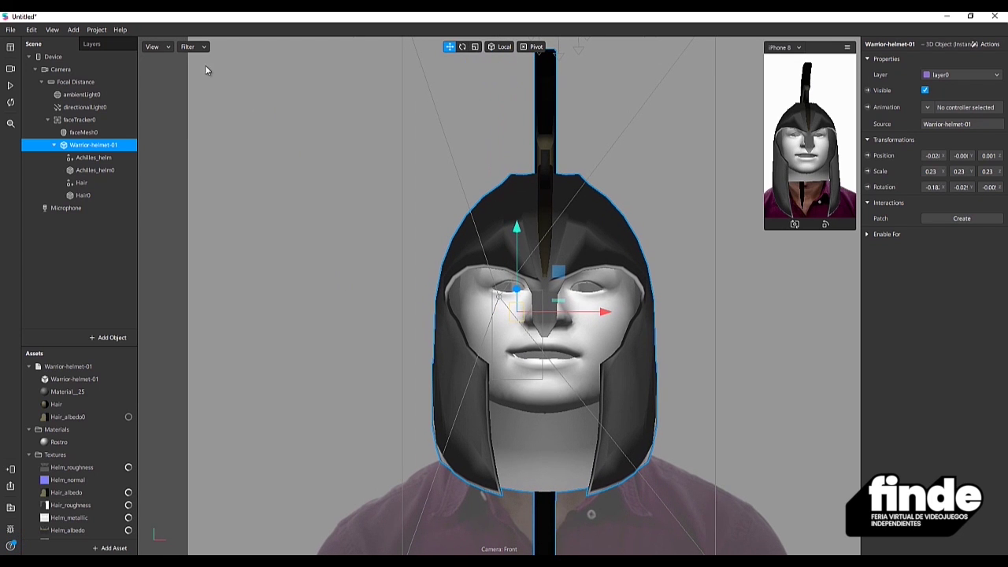
click(157, 48)
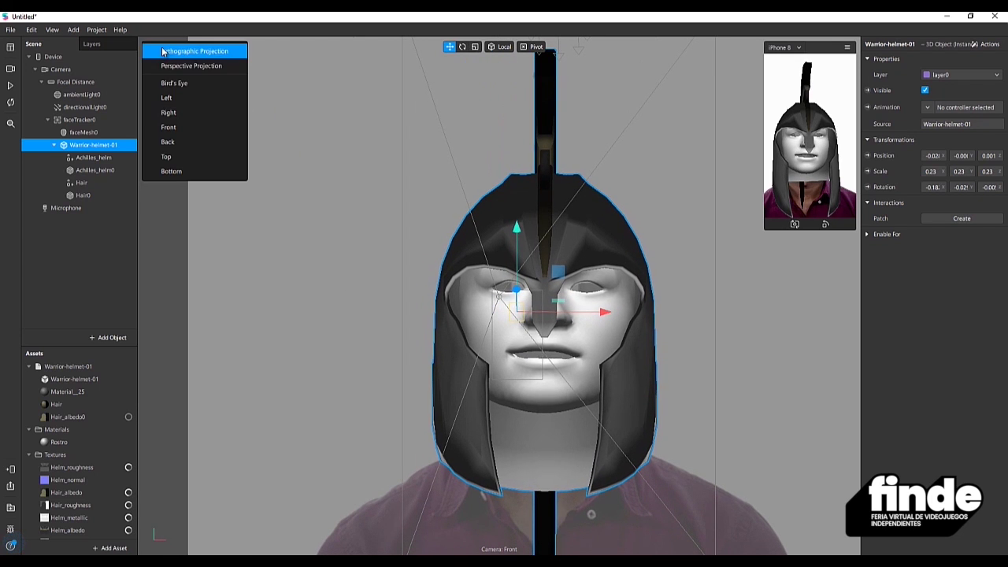
click(176, 141)
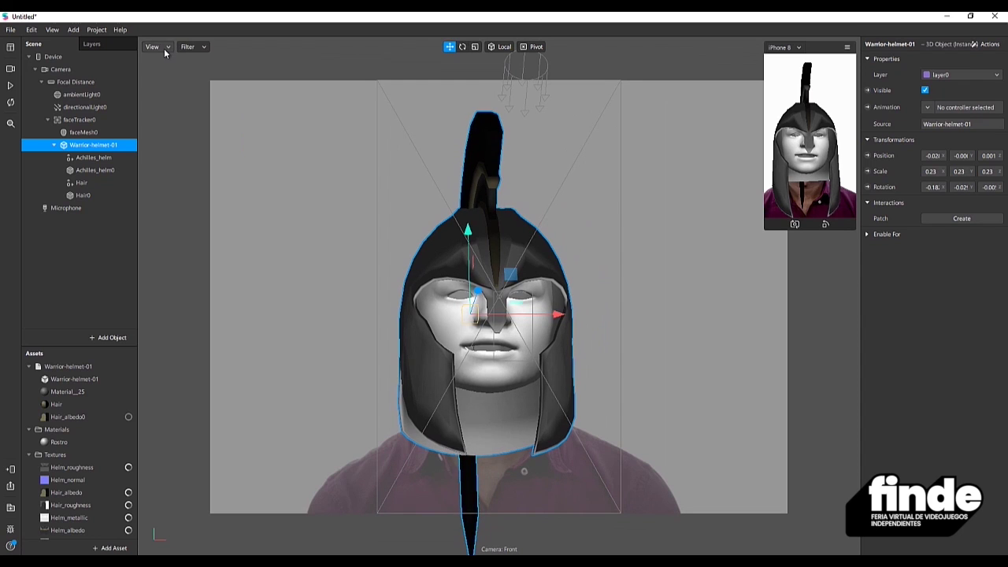
Step: Raise the helmet to a Y position of about 0.021 and nudge it sideways to line up with the eyes
click(158, 48)
click(166, 53)
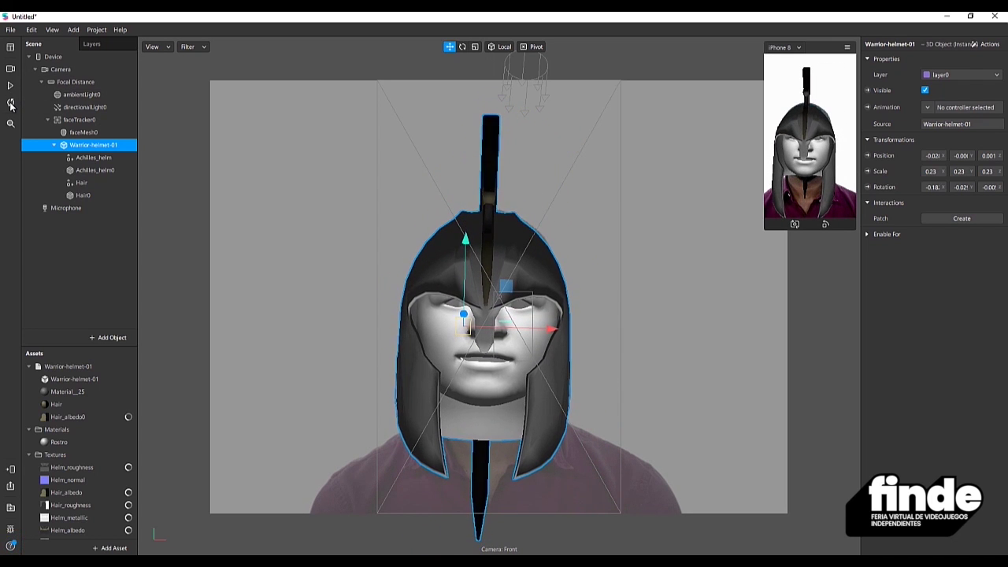
scroll(521, 323, up, 3)
scroll(520, 331, down, 2)
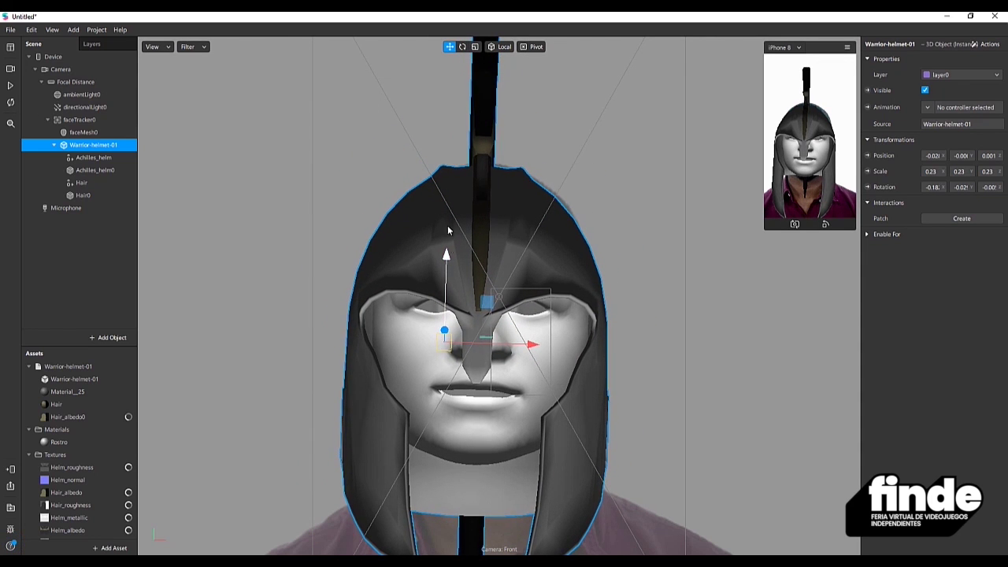
drag(443, 293, 447, 266)
drag(499, 319, 505, 319)
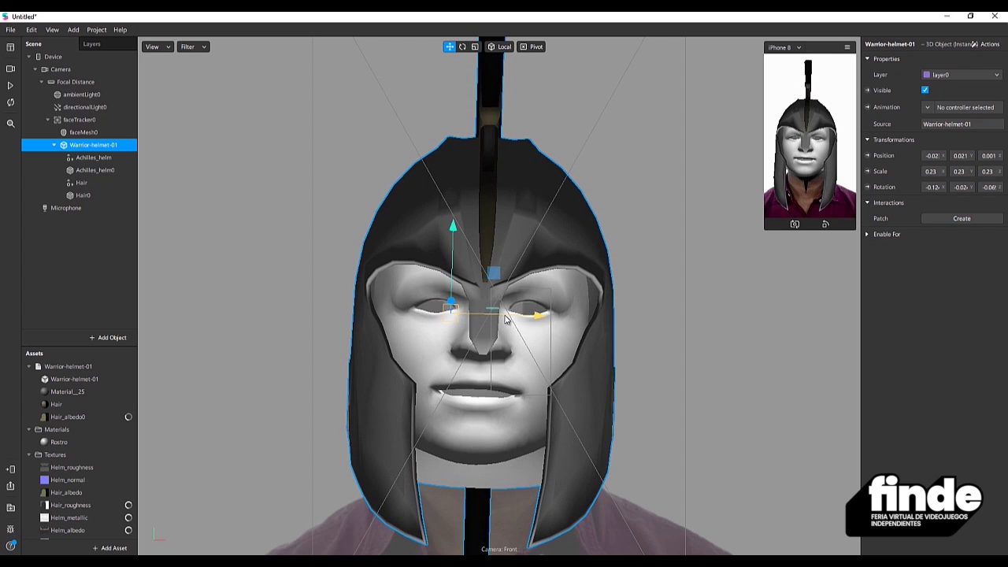
Step: From the left side view, move the helmet in depth to about Z -0.05 and raise it to about Y 0.030
click(166, 48)
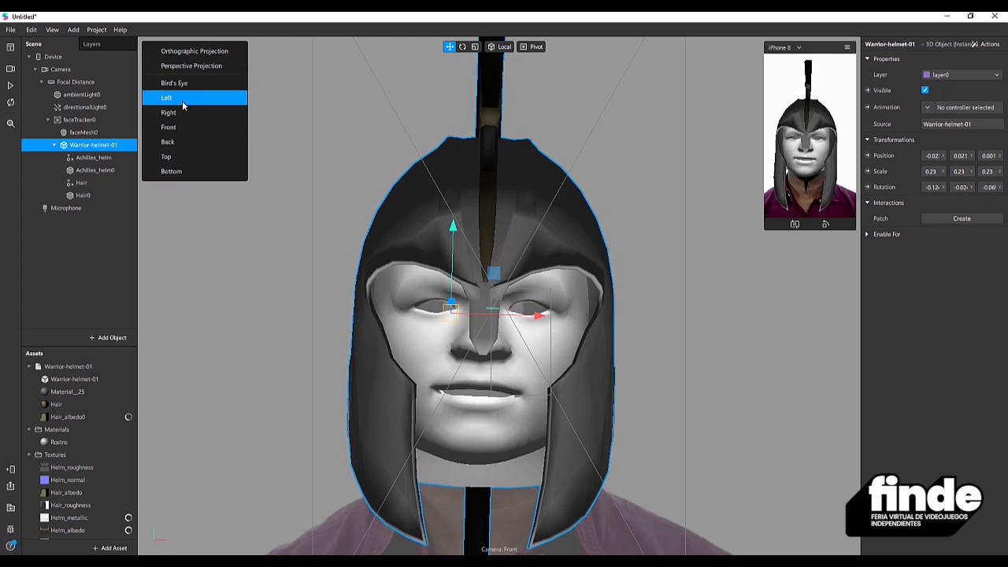
click(182, 99)
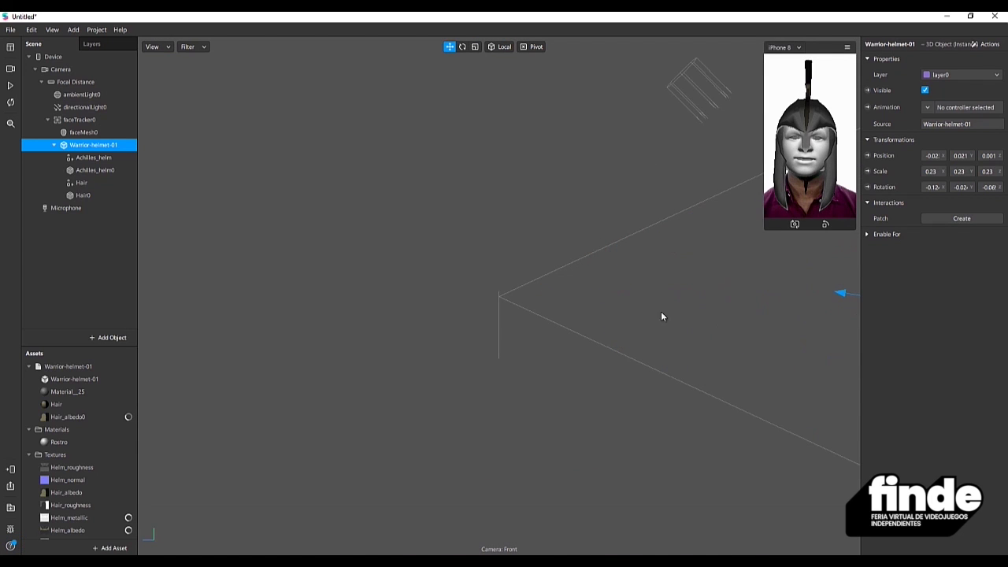
drag(683, 313, 341, 303)
drag(575, 312, 314, 303)
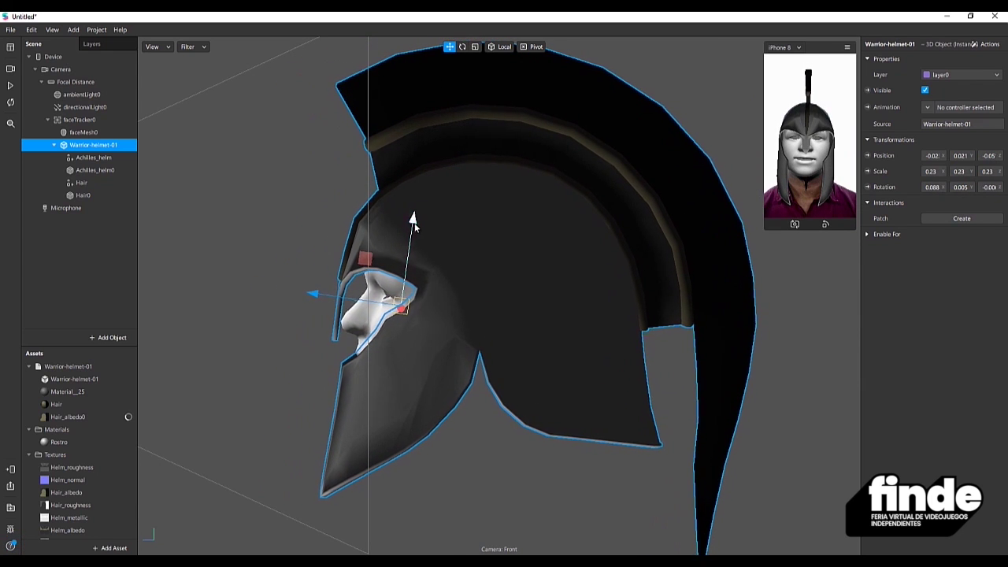
drag(414, 222, 417, 213)
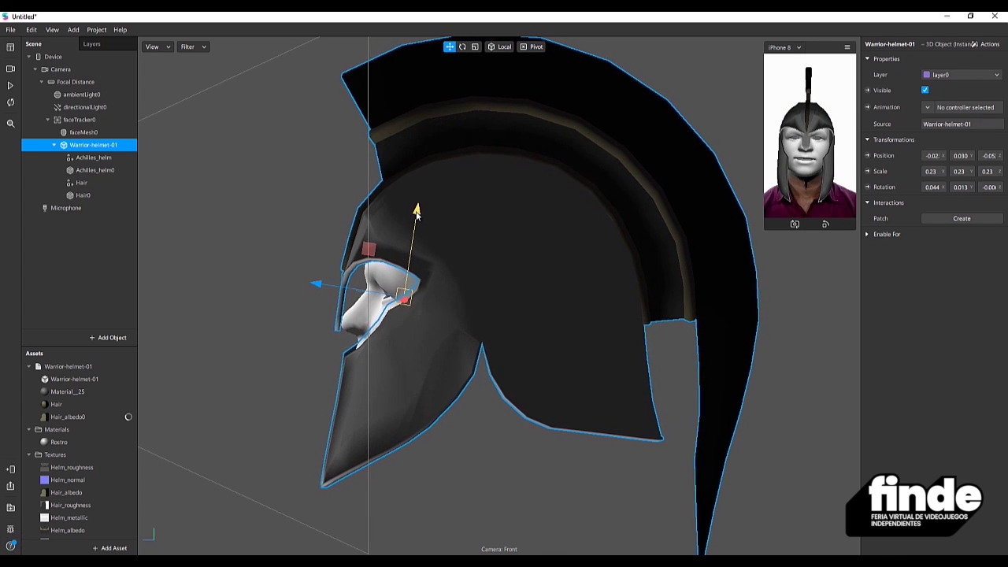
right_drag(318, 301, 551, 360)
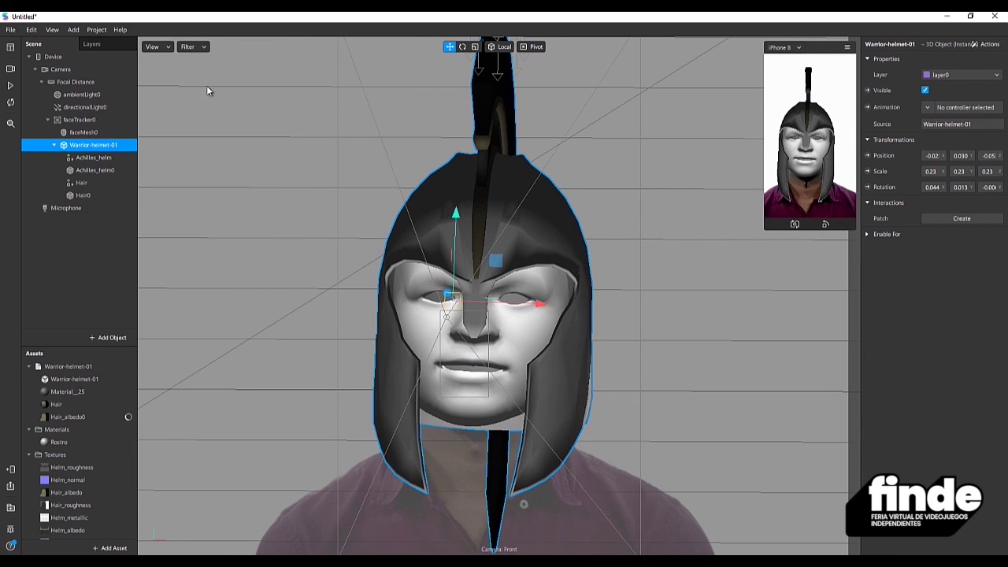
Step: Return to perspective projection and play the preview video to check the helmet's fit on the moving head
click(157, 47)
click(160, 68)
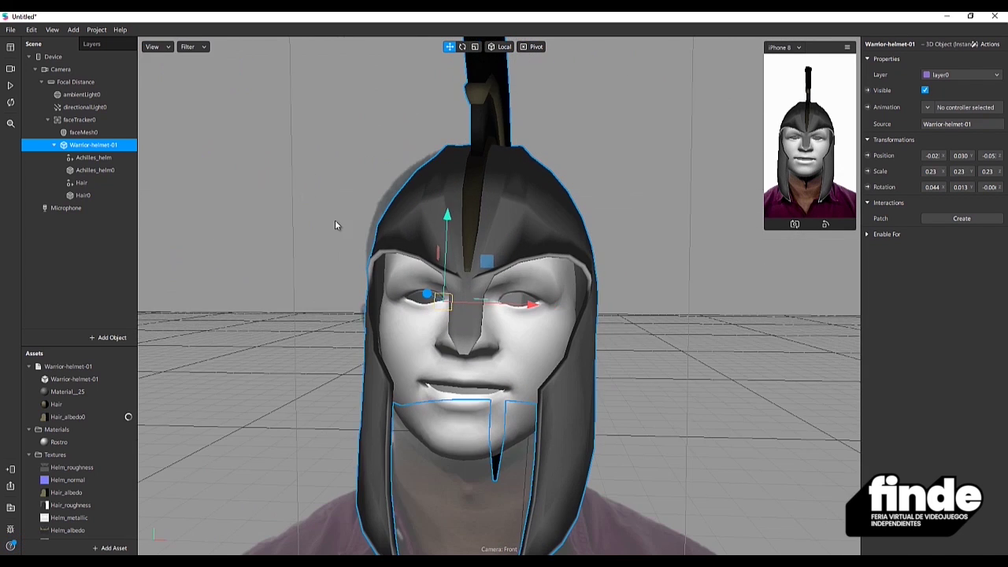
scroll(450, 309, down, 5)
click(11, 86)
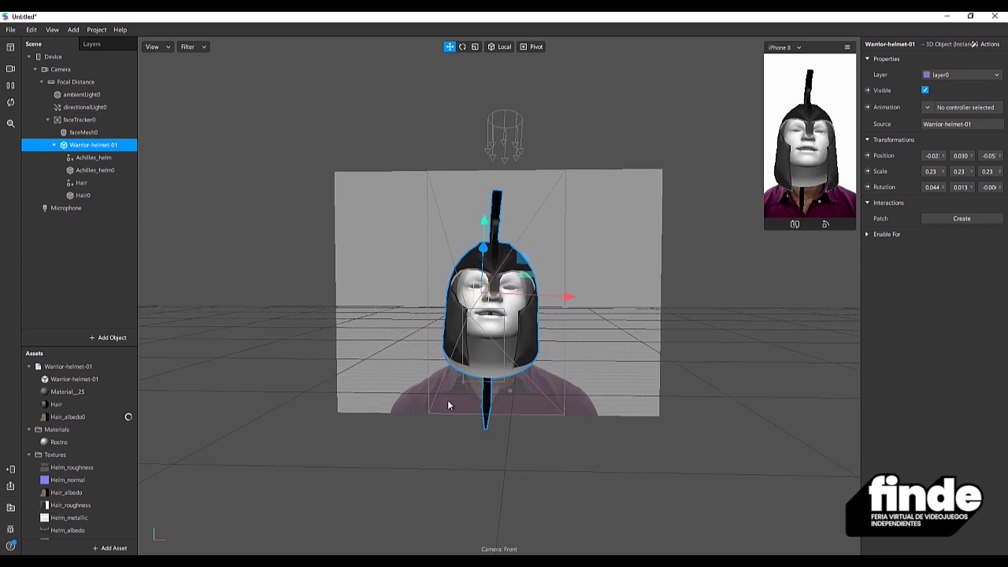
right_drag(448, 405, 430, 332)
scroll(514, 316, up, 3)
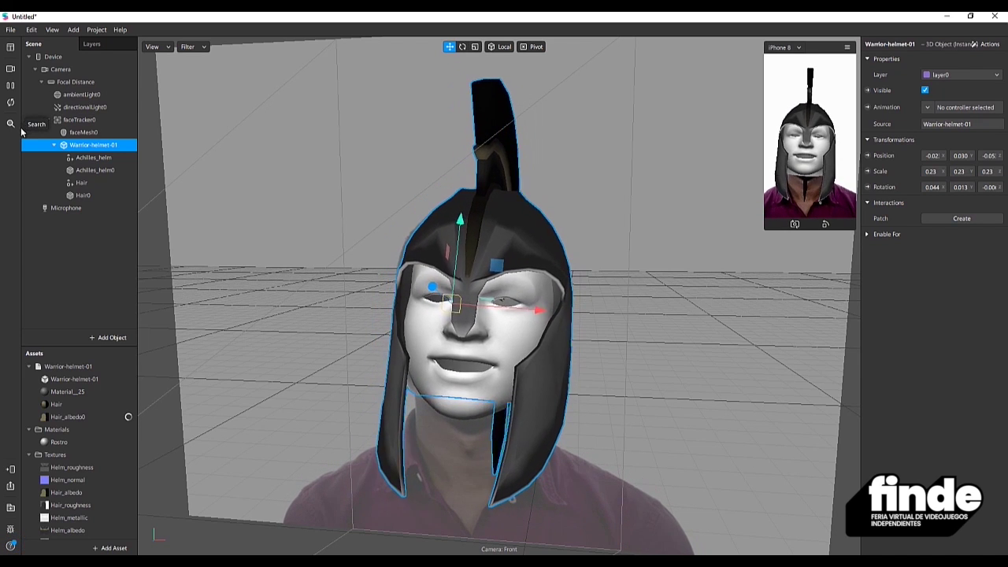
Step: Hide the face mesh temporarily to compare the effect without it, and enlarge the device preview
click(79, 133)
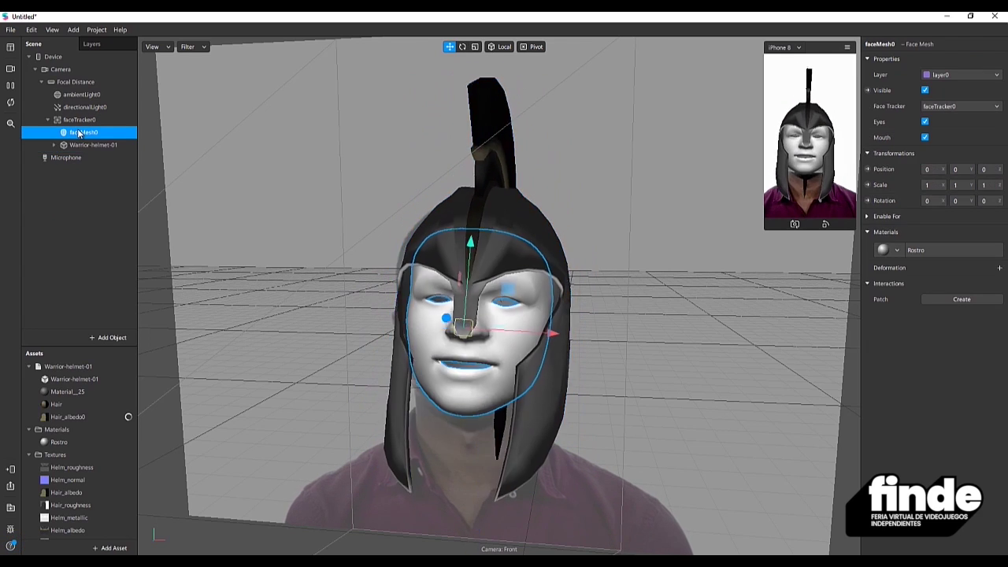
click(924, 90)
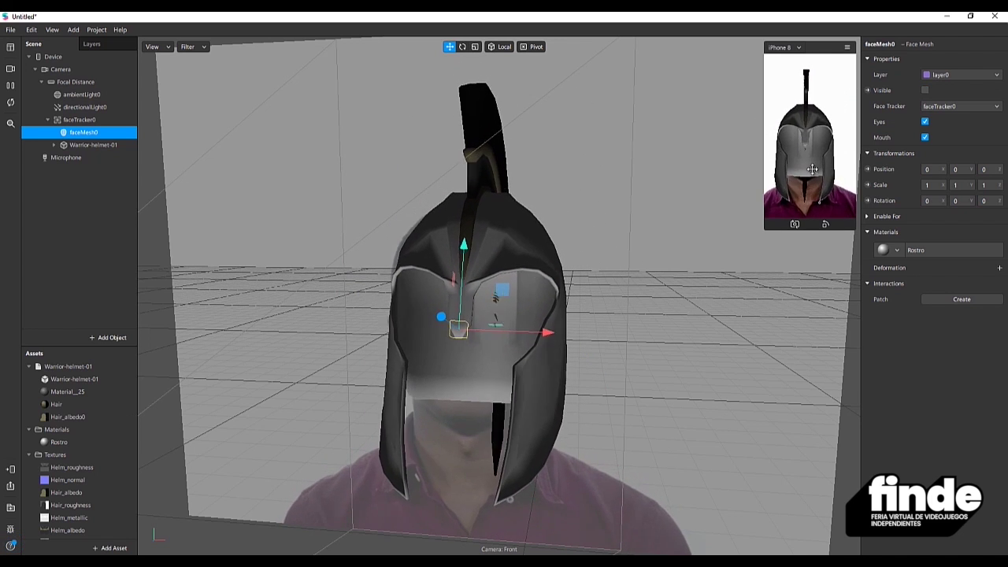
drag(764, 230, 659, 367)
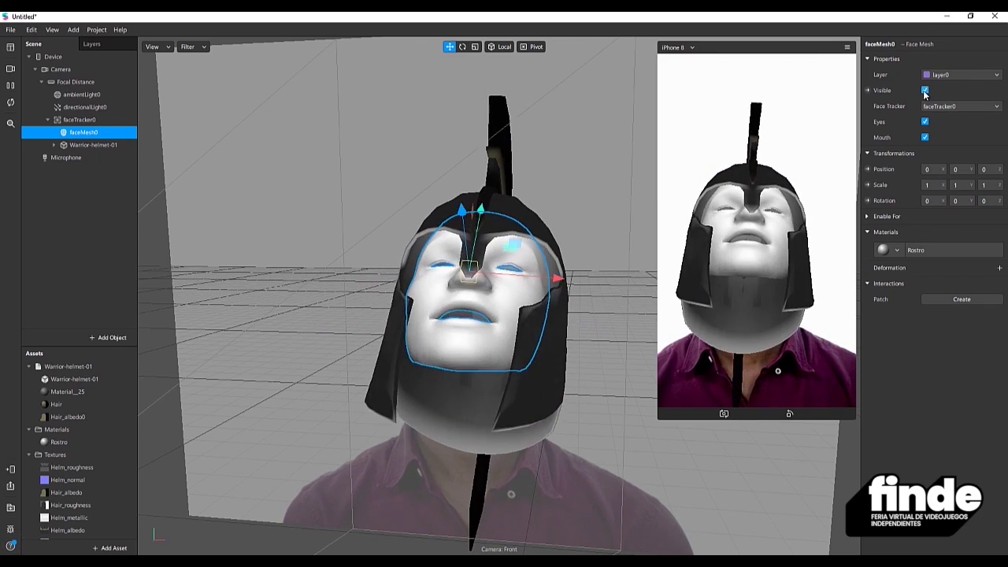
Step: Set the Rostro material's shader type to Flat and its opacity to 0
click(915, 251)
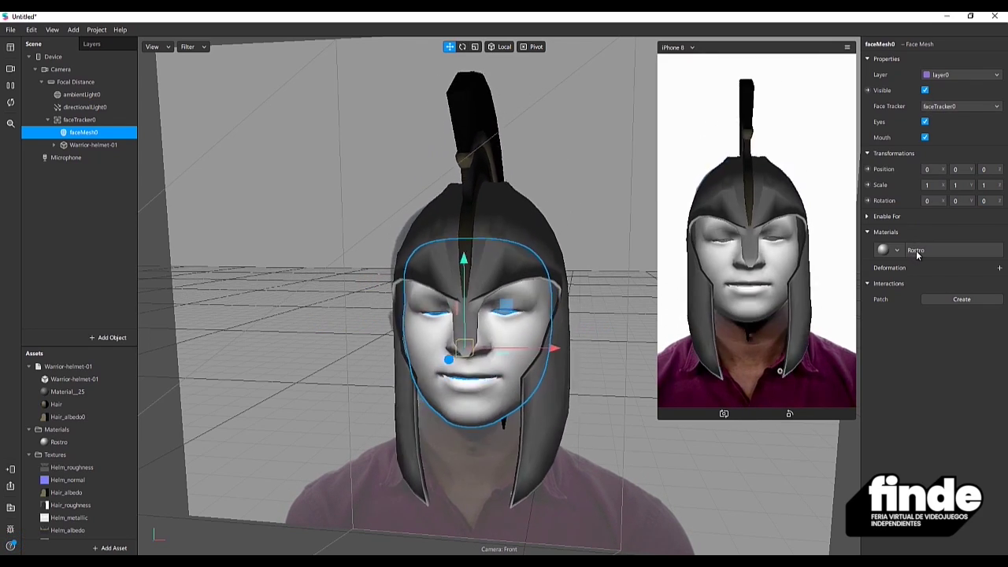
click(61, 443)
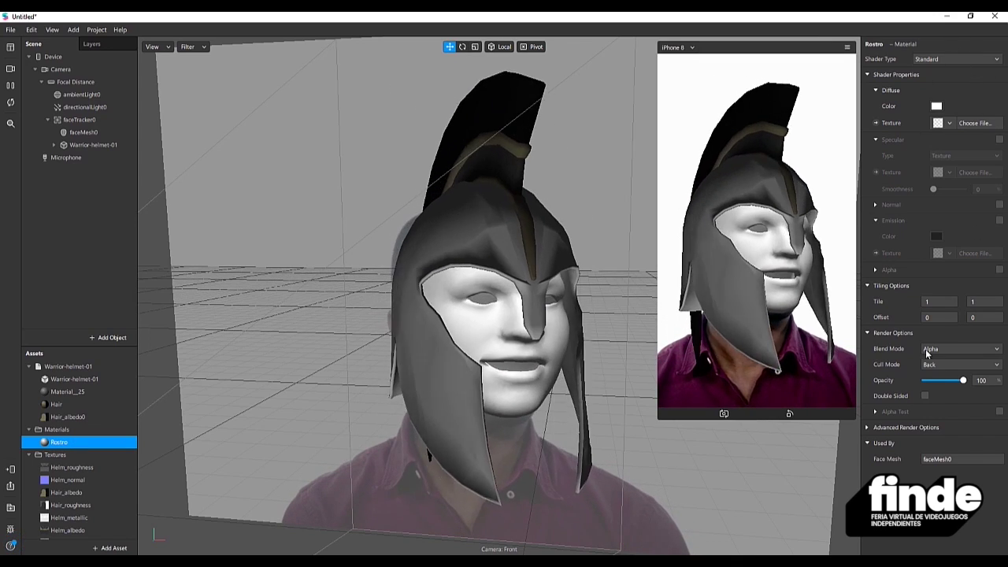
click(962, 56)
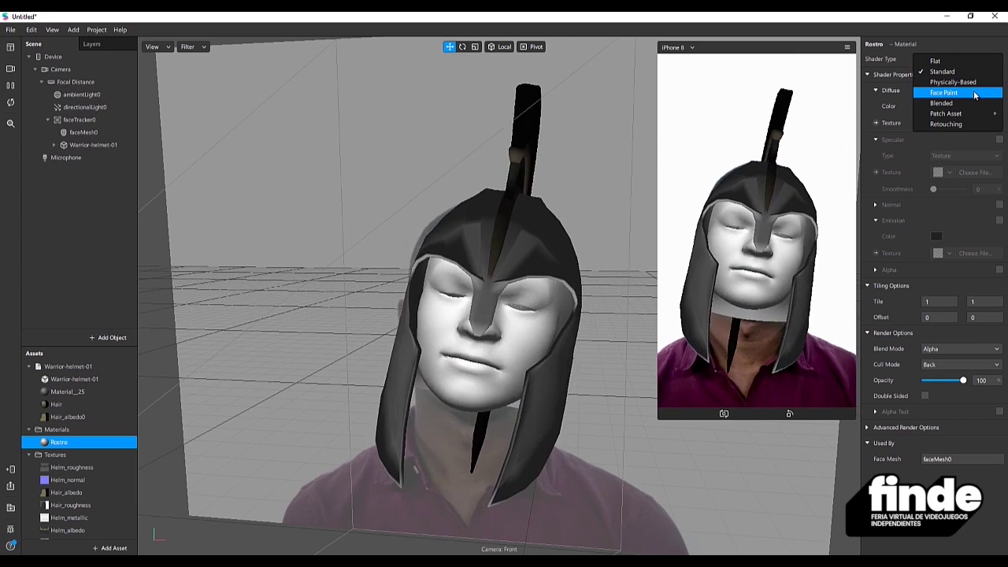
mouse_move(966, 116)
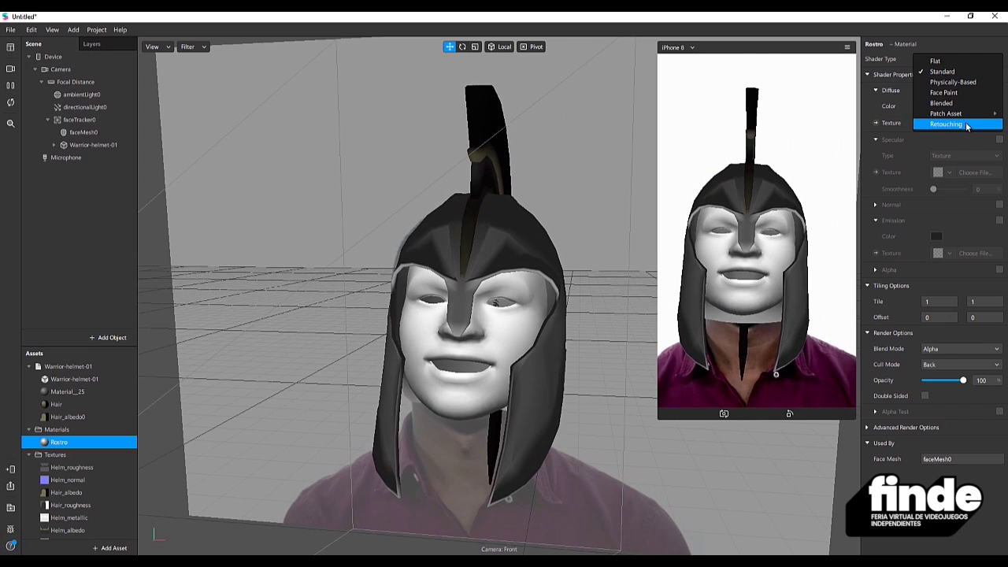
click(965, 62)
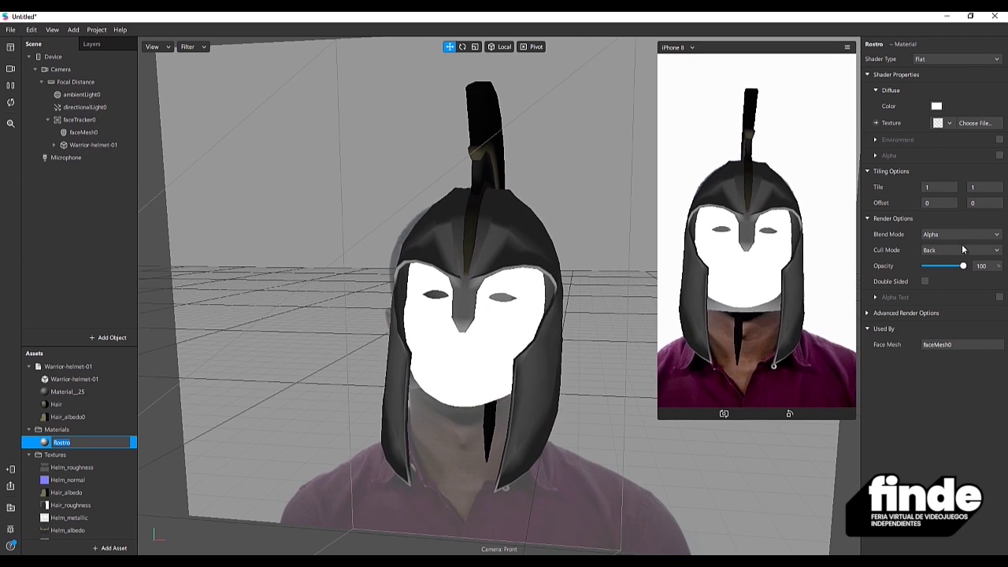
drag(964, 268, 908, 270)
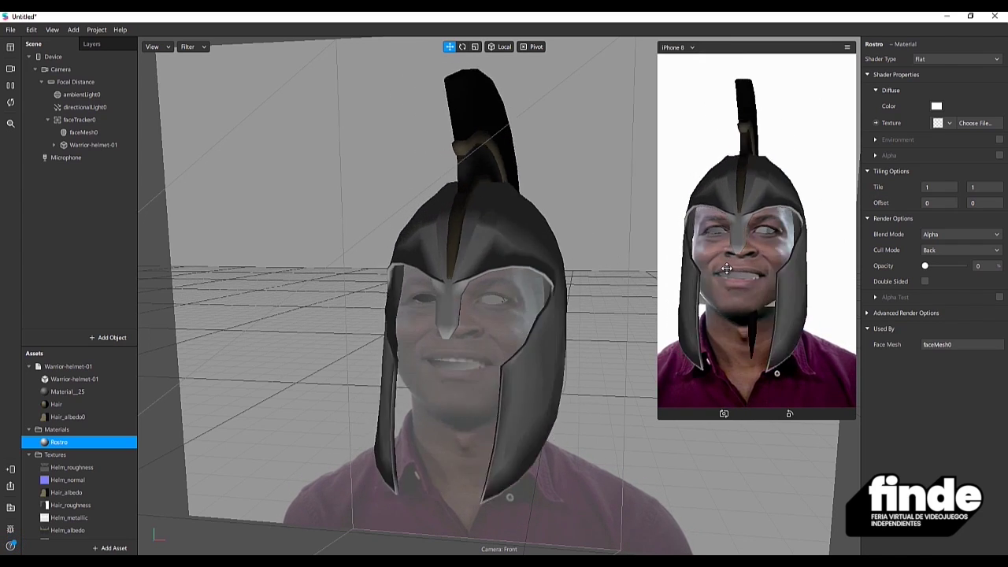
Step: Turn off the Eyes and Mouth options on the face mesh
click(84, 135)
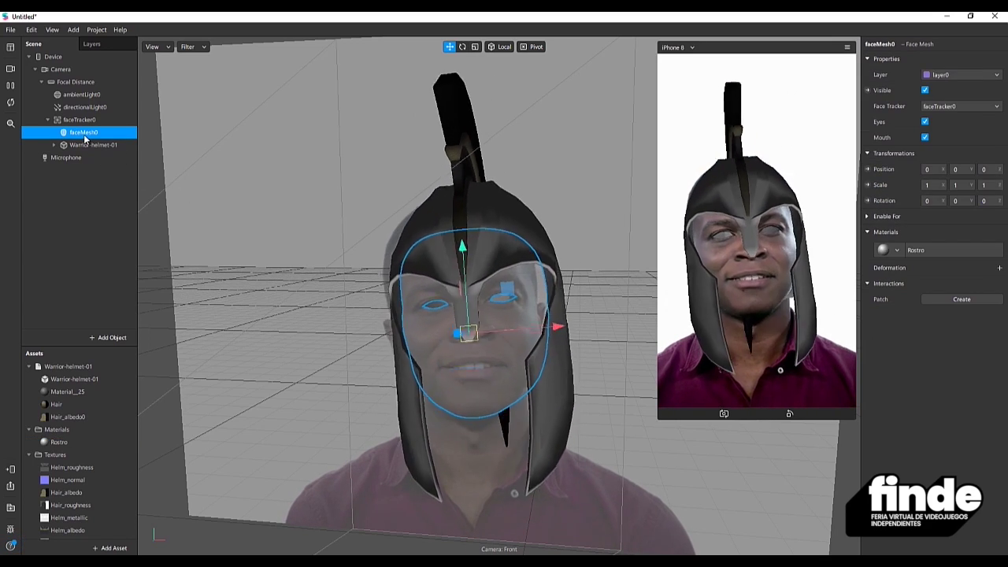
click(924, 122)
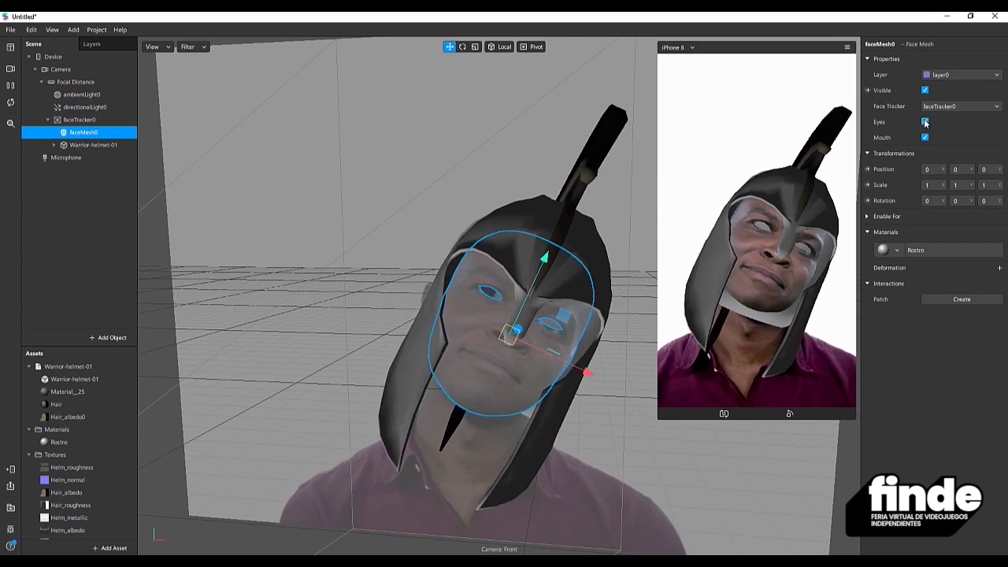
click(924, 138)
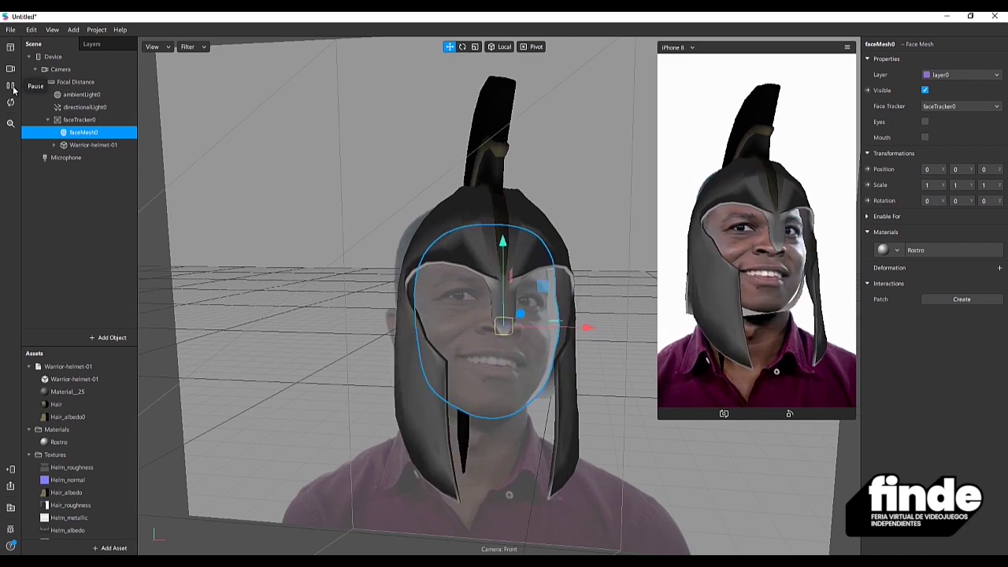
Step: Pause the preview video, raise the helmet to about Y 0.052 and scale it down uniformly to 0.220
click(11, 86)
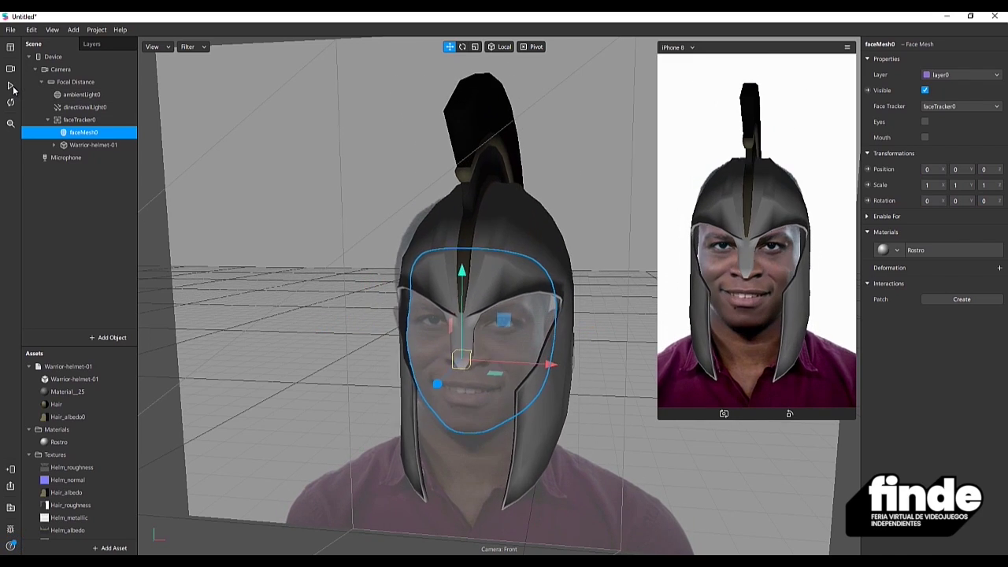
click(87, 146)
drag(450, 239, 451, 214)
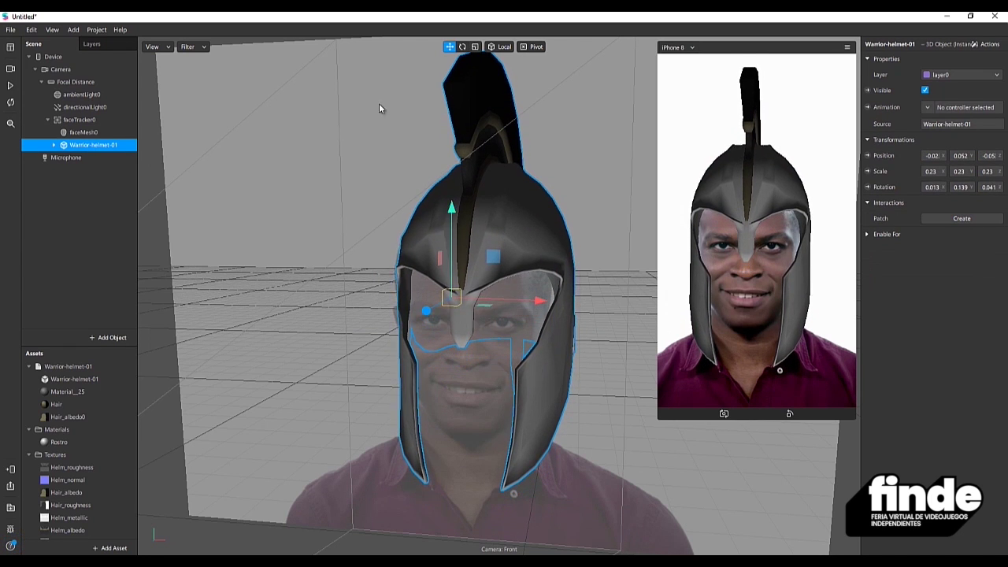
click(475, 48)
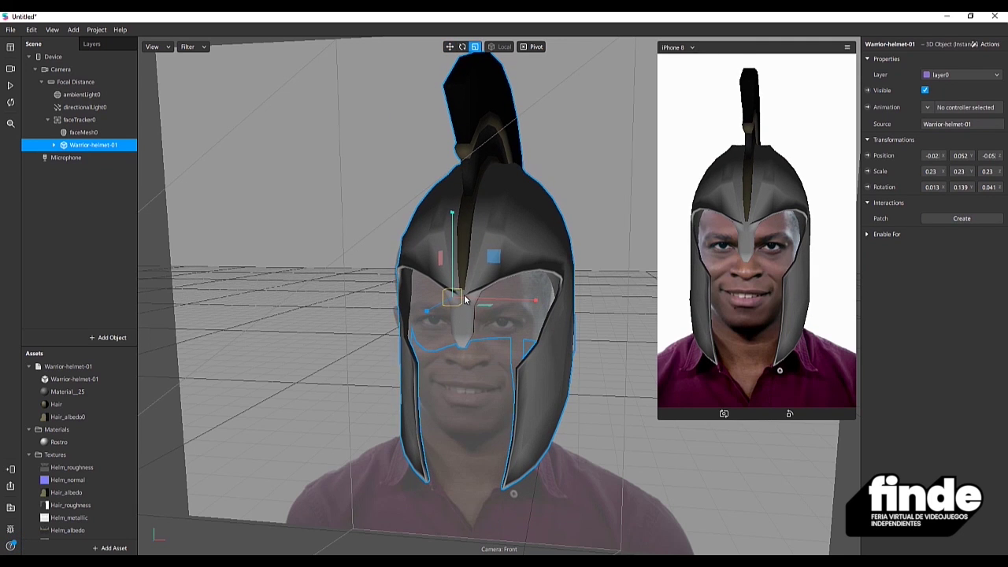
drag(453, 303, 486, 221)
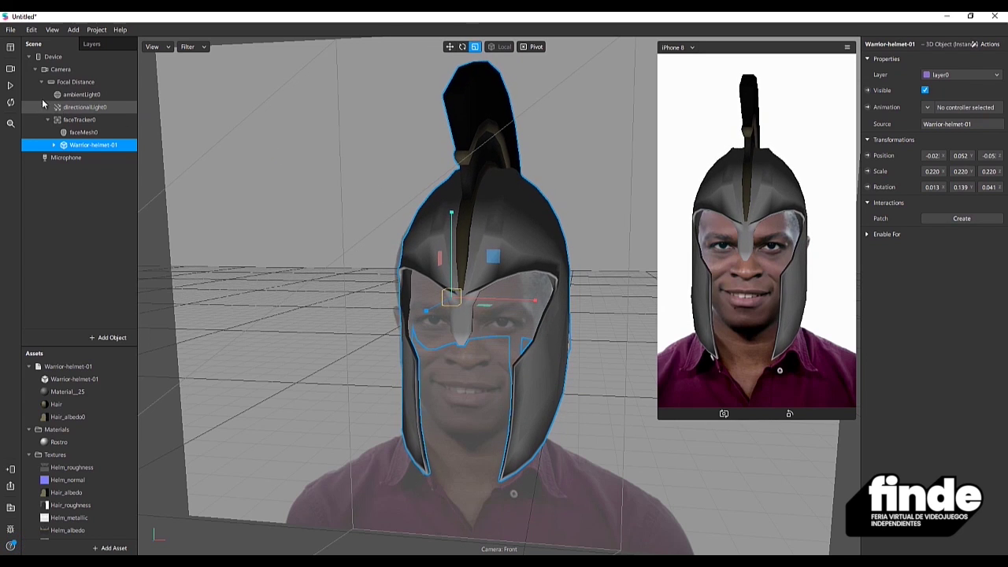
Step: Play the preview video and inspect the helmet's fit on the moving face from several angles
click(12, 88)
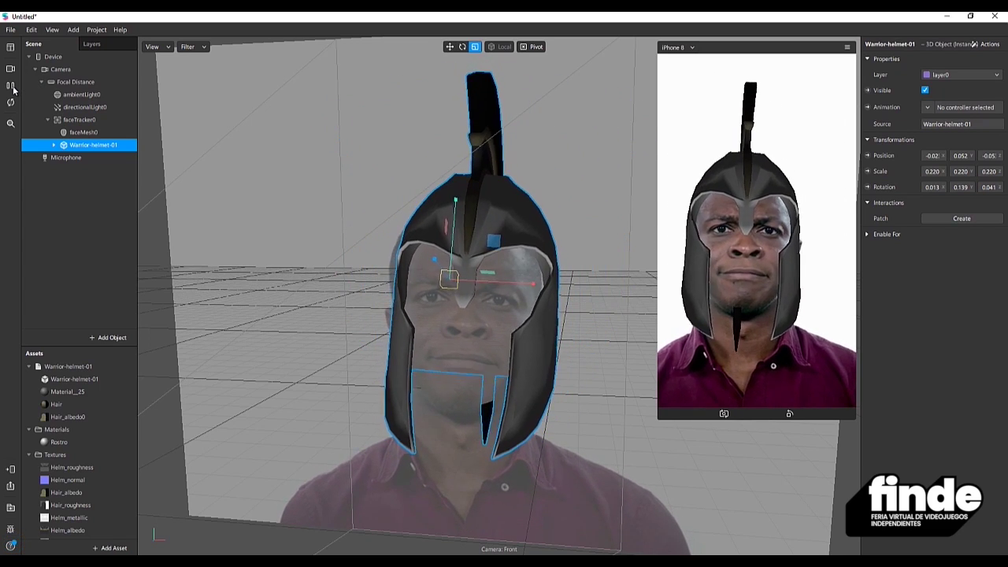
scroll(391, 416, down, 1)
right_drag(391, 412, 495, 435)
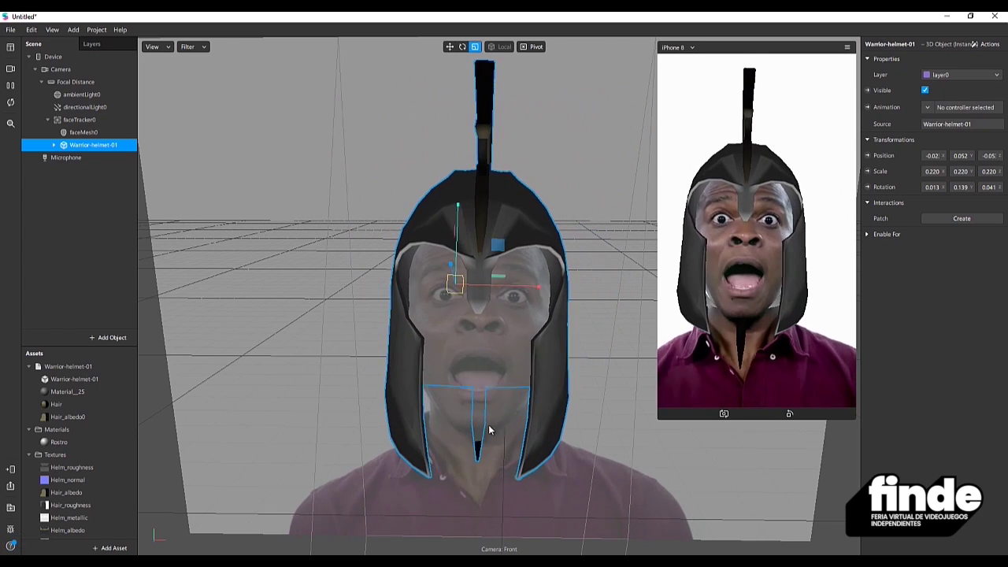
mouse_move(480, 439)
mouse_down()
mouse_move(374, 381)
mouse_move(319, 394)
mouse_move(398, 433)
mouse_move(482, 432)
mouse_up()
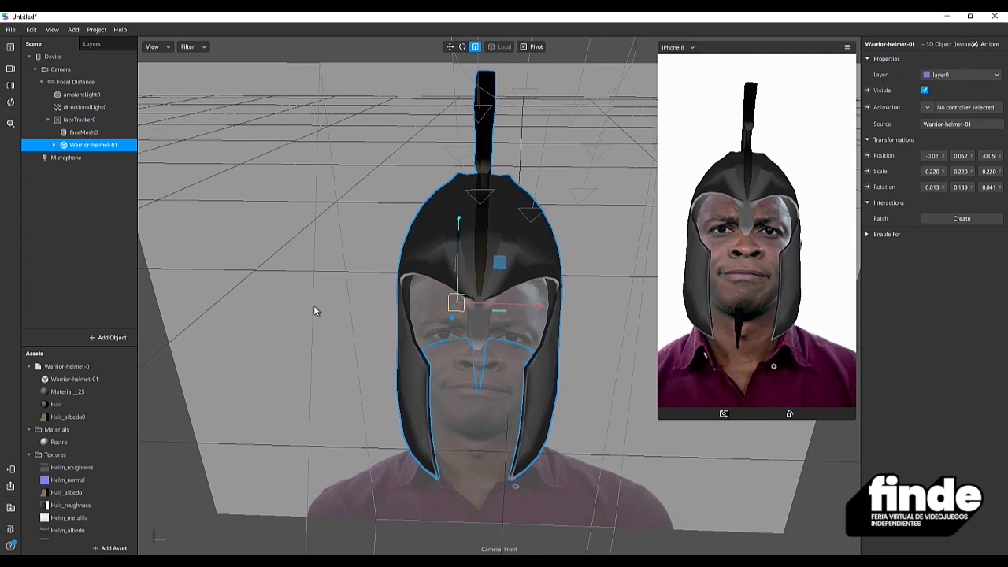
mouse_move(406, 389)
mouse_down()
mouse_move(415, 413)
mouse_move(420, 376)
mouse_up()
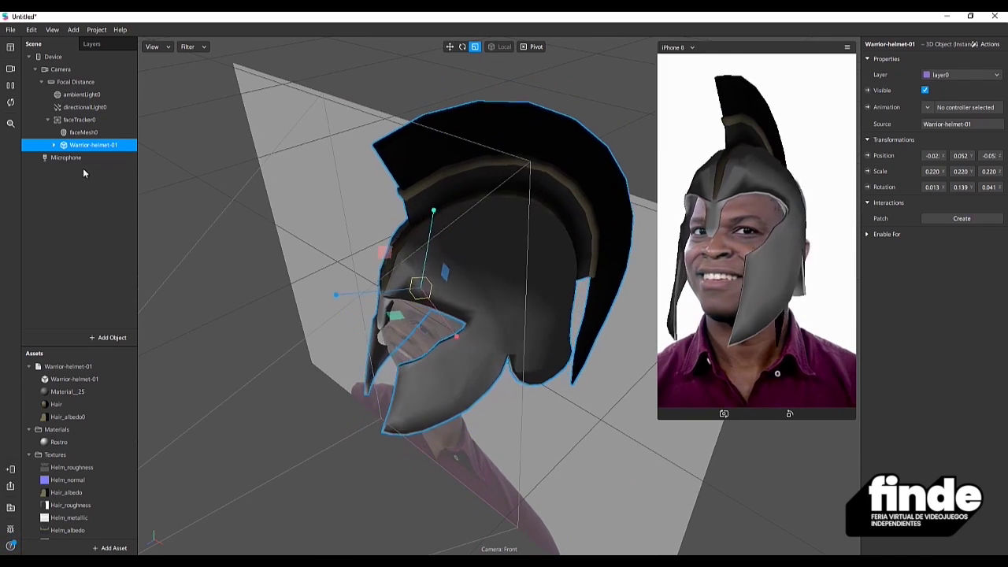
Step: Expand the Warrior-helmet-01 object and examine which materials its Achilles_helm0 and Hair0 meshes use
click(55, 146)
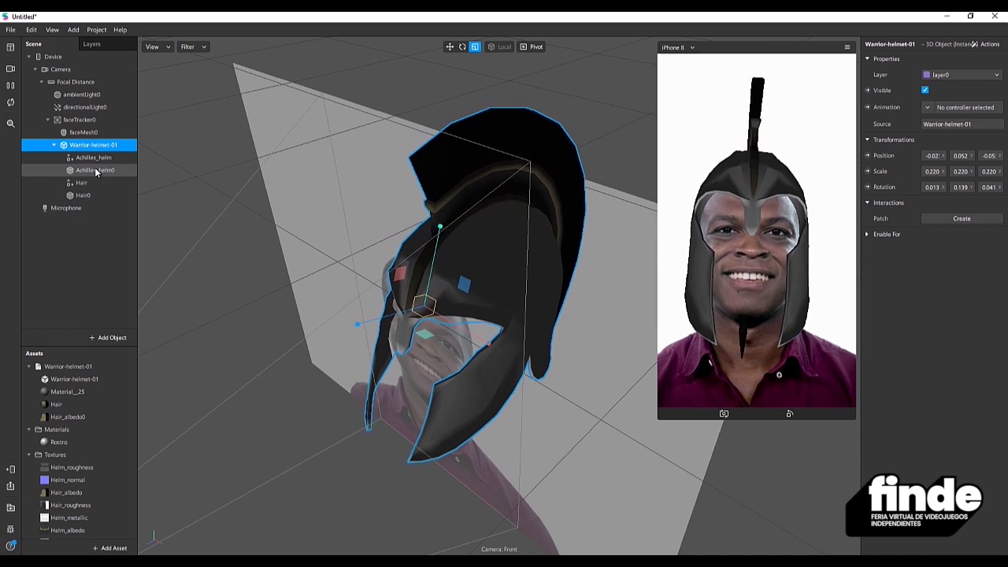
click(95, 170)
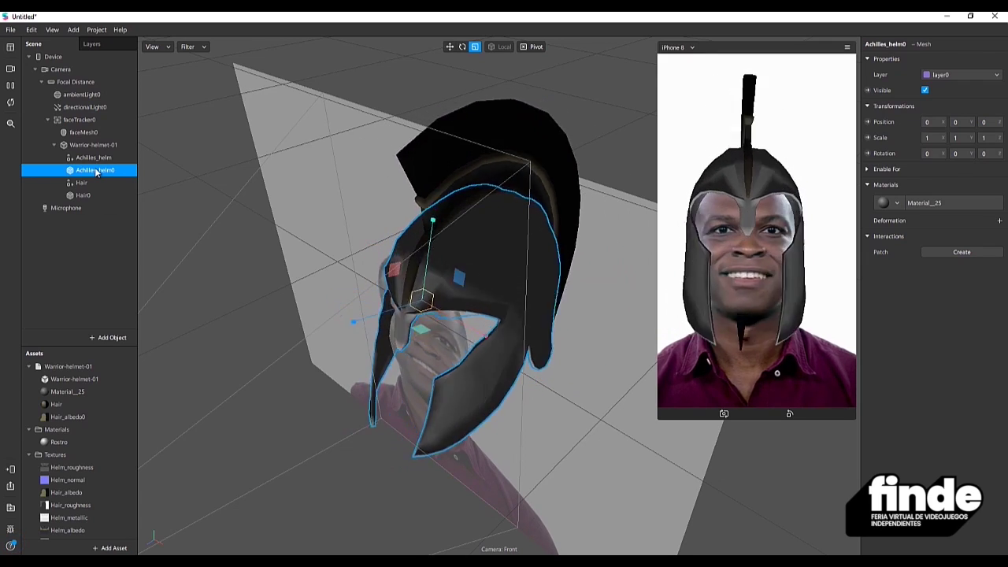
click(96, 194)
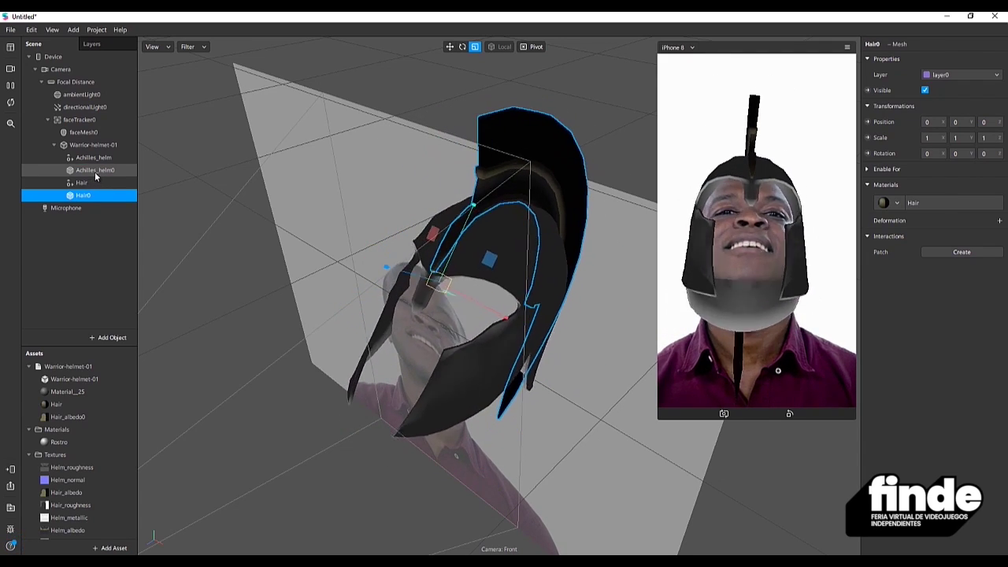
click(94, 171)
click(91, 193)
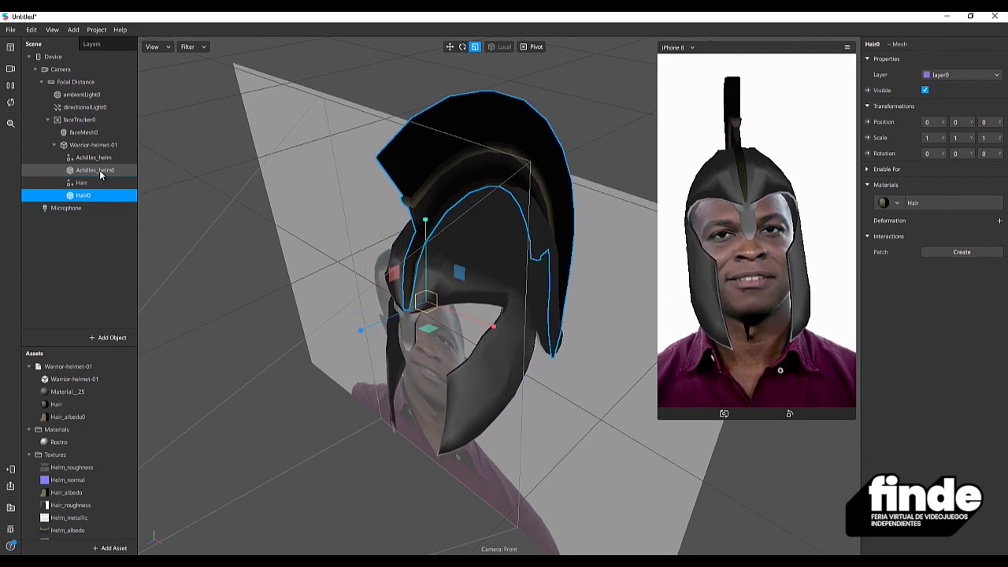
click(97, 196)
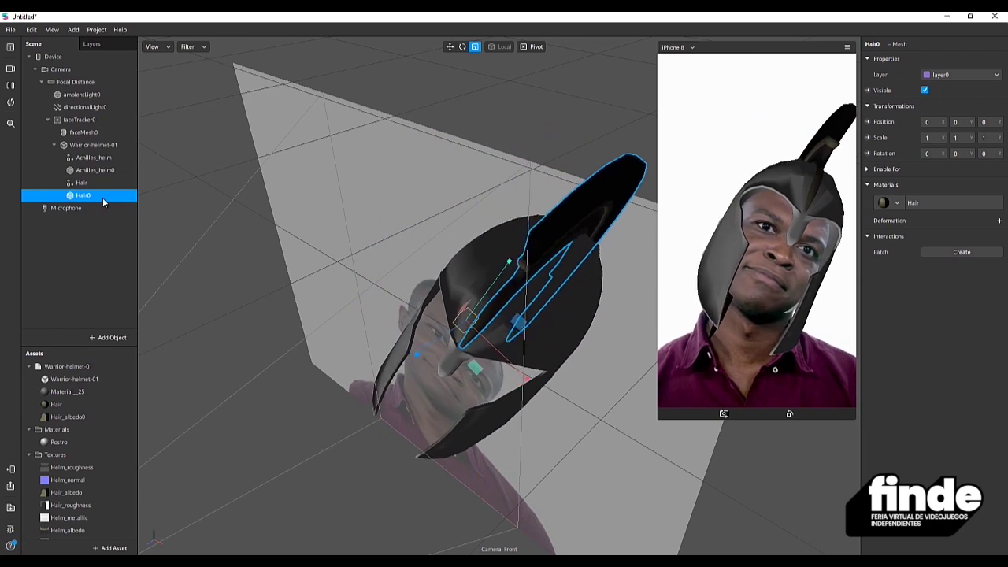
click(99, 171)
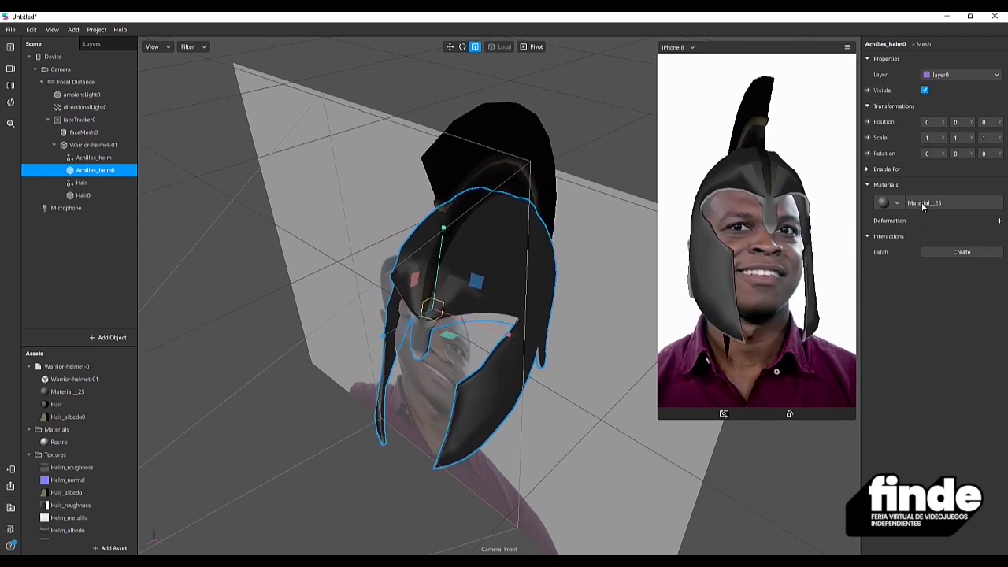
Step: Set the shader type of the helmet's Material__25 to Physically-Based and keep its name
click(74, 392)
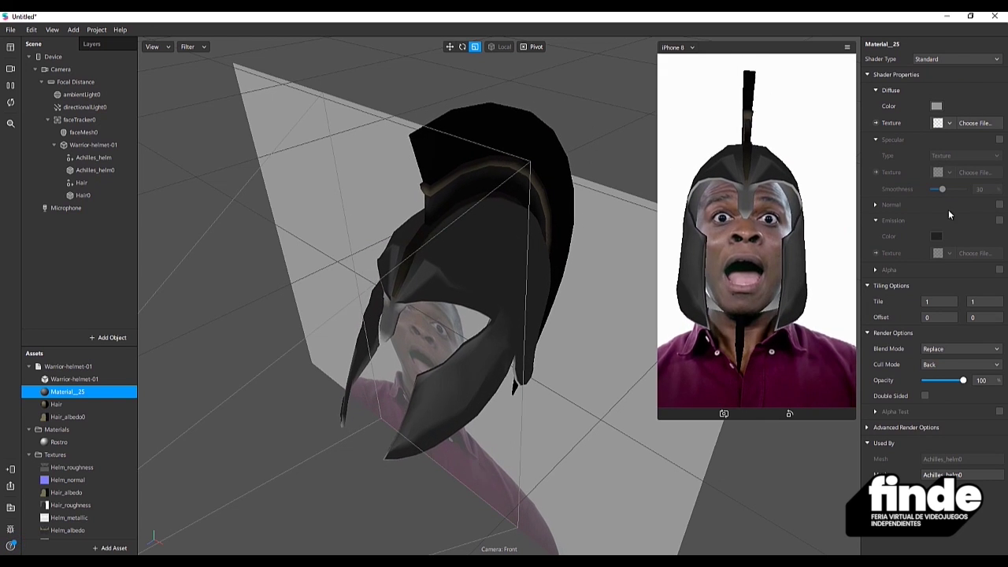
click(936, 58)
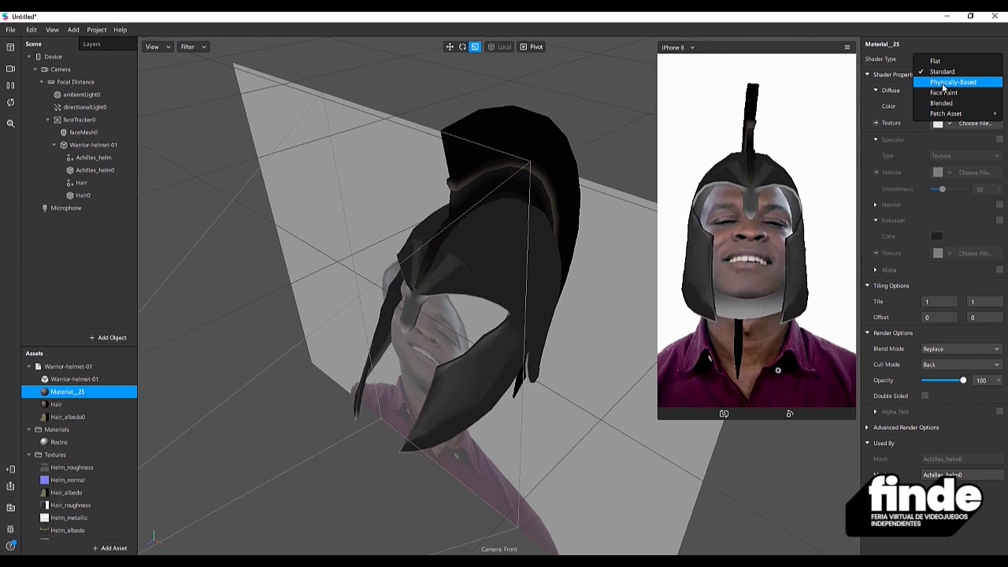
click(952, 83)
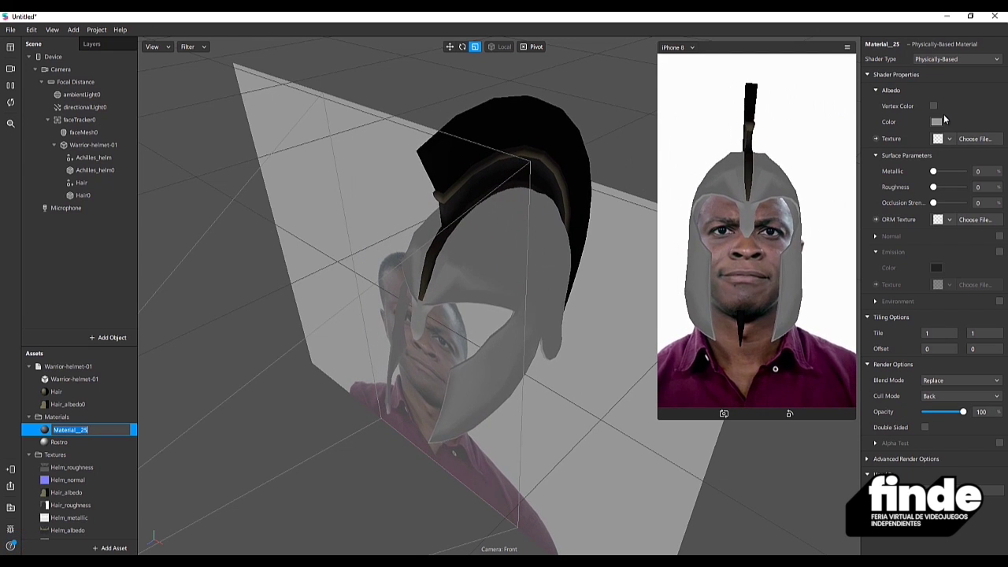
key(Return)
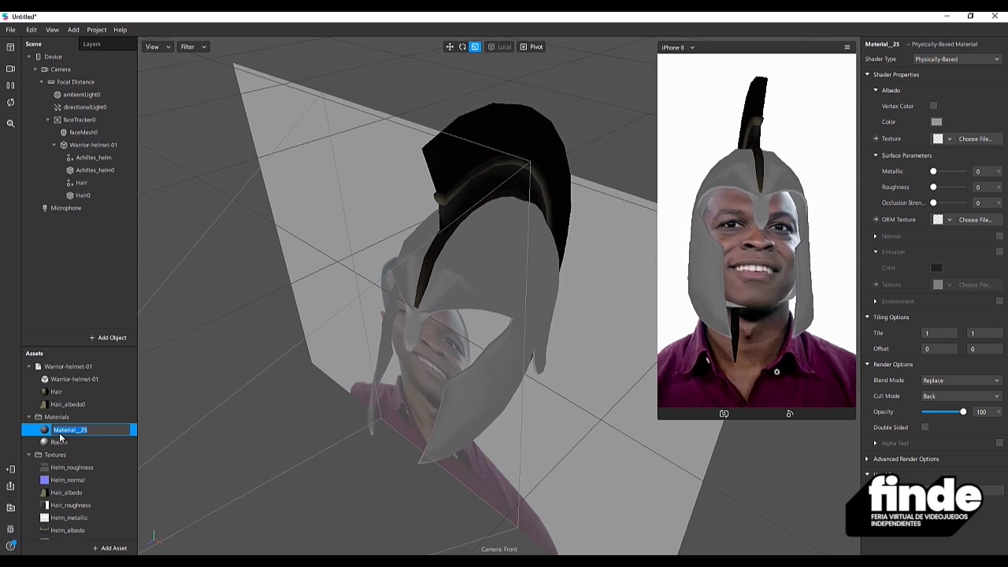
Step: Try the Flat shader type on Material__25 for comparison and restore Physically-Based
click(943, 59)
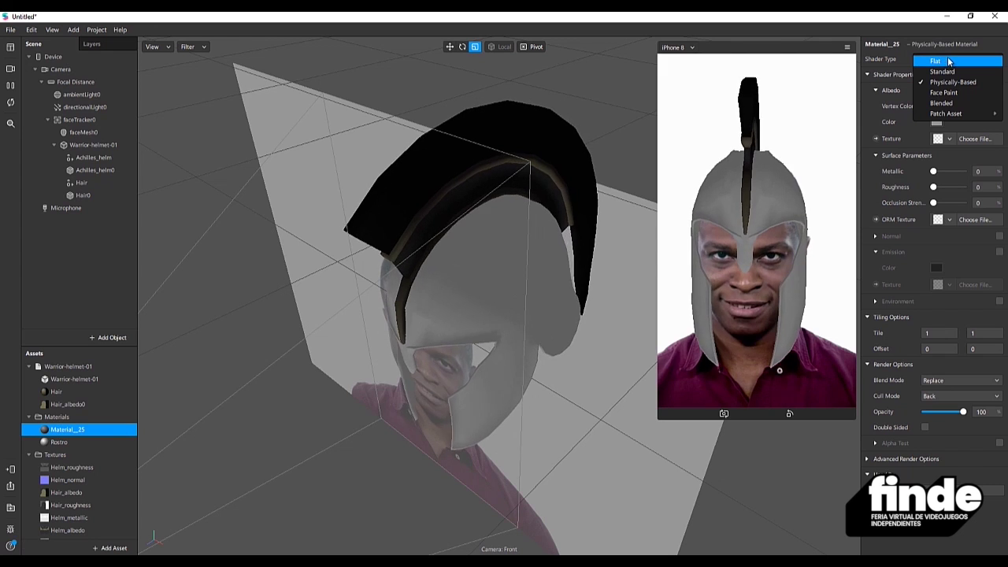
click(952, 61)
click(949, 60)
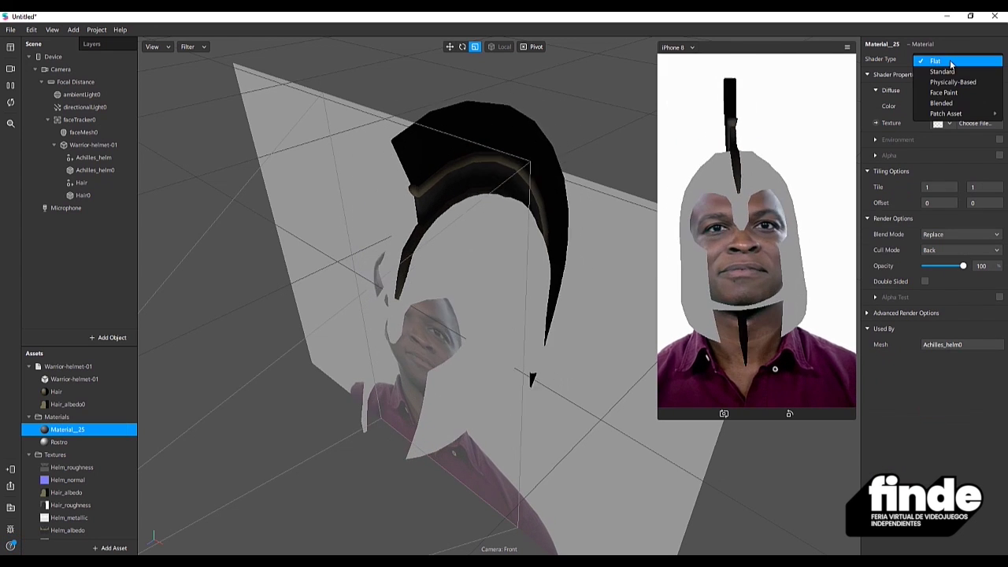
click(952, 82)
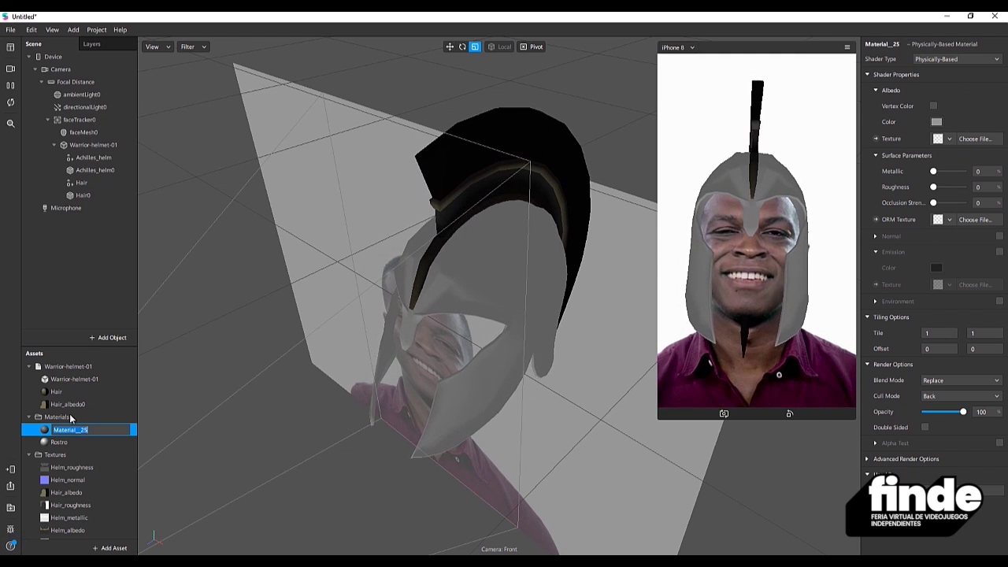
Step: Examine the imported Helm and Hair textures one by one, including the roughness, normal and albedo maps
scroll(77, 451, down, 1)
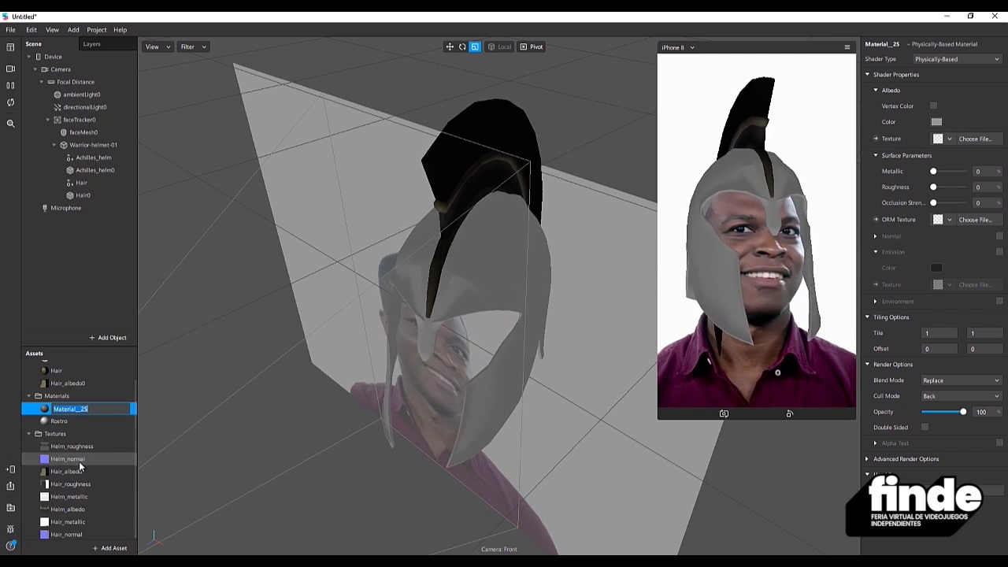
click(77, 444)
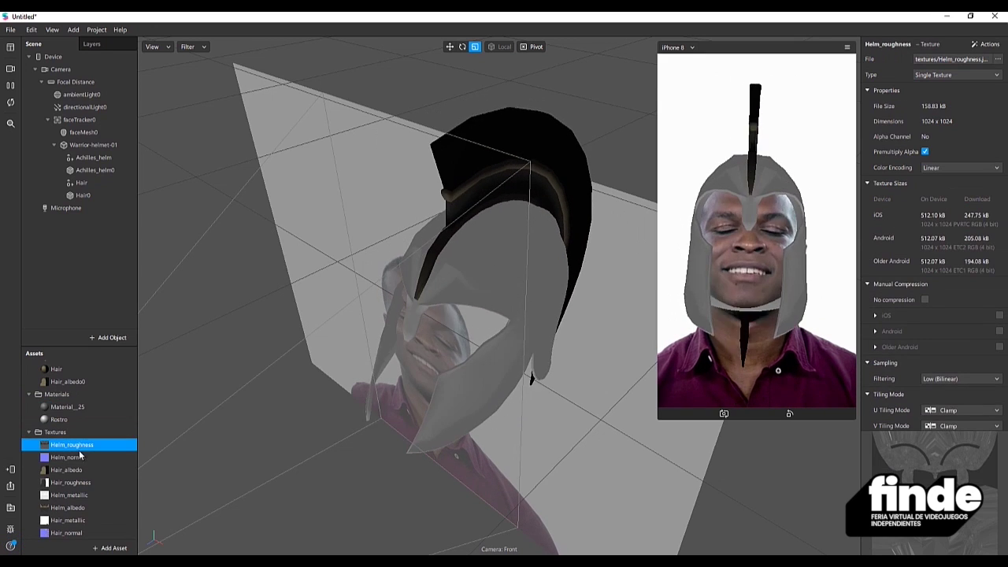
click(79, 456)
click(79, 469)
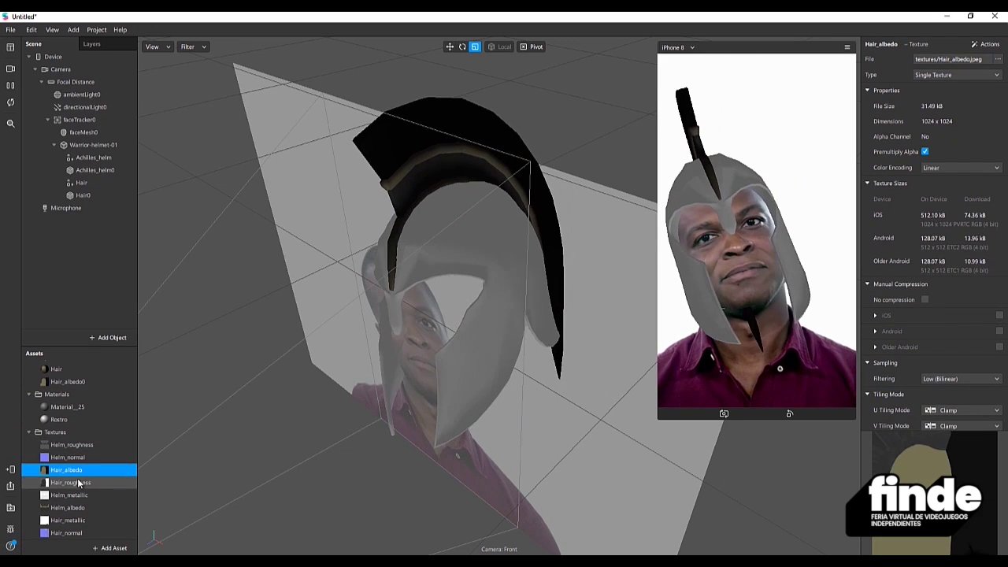
click(79, 482)
key(Down)
key(Down)
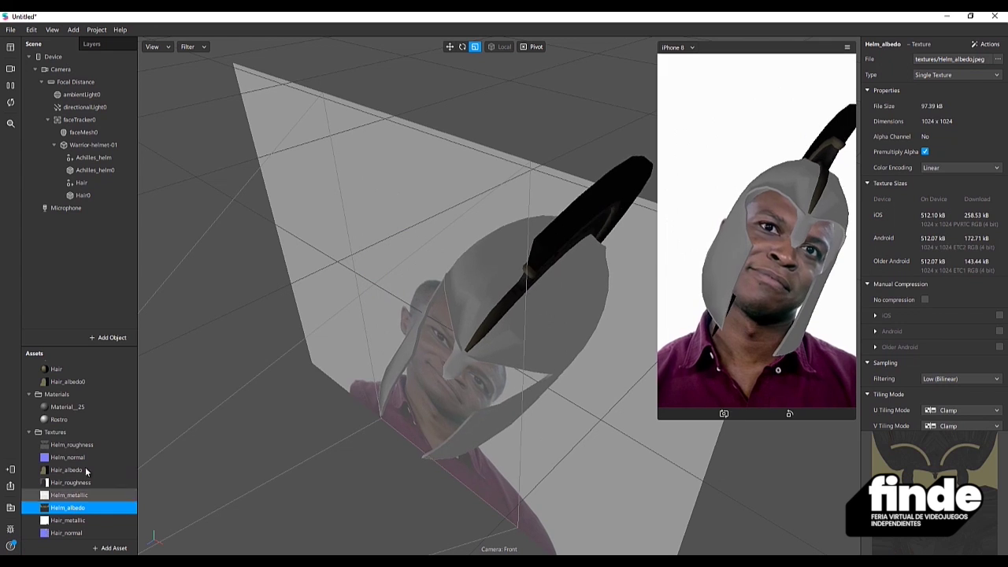
Step: Assign the Helm_albedo texture to the albedo of Material__25
click(80, 405)
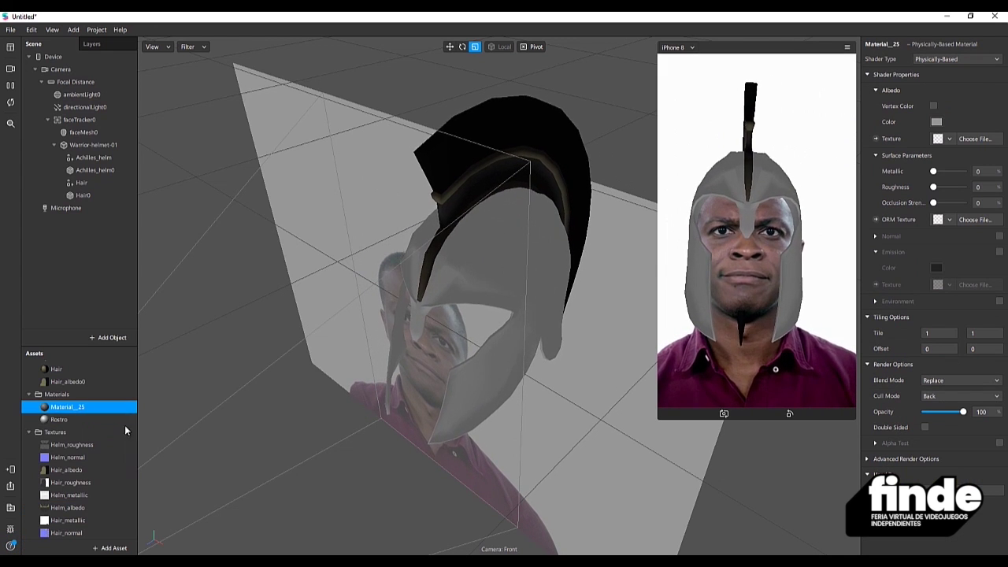
click(950, 139)
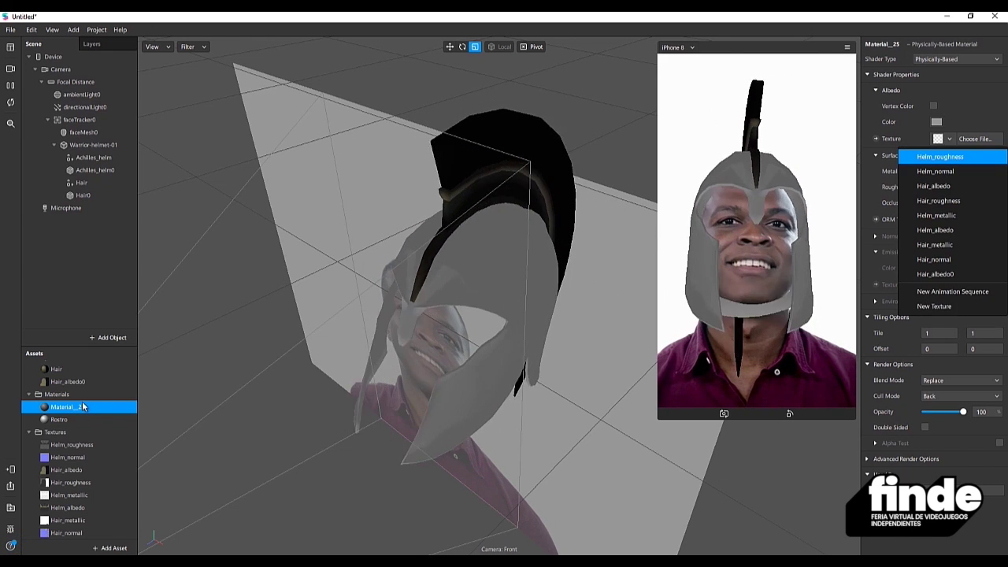
click(79, 408)
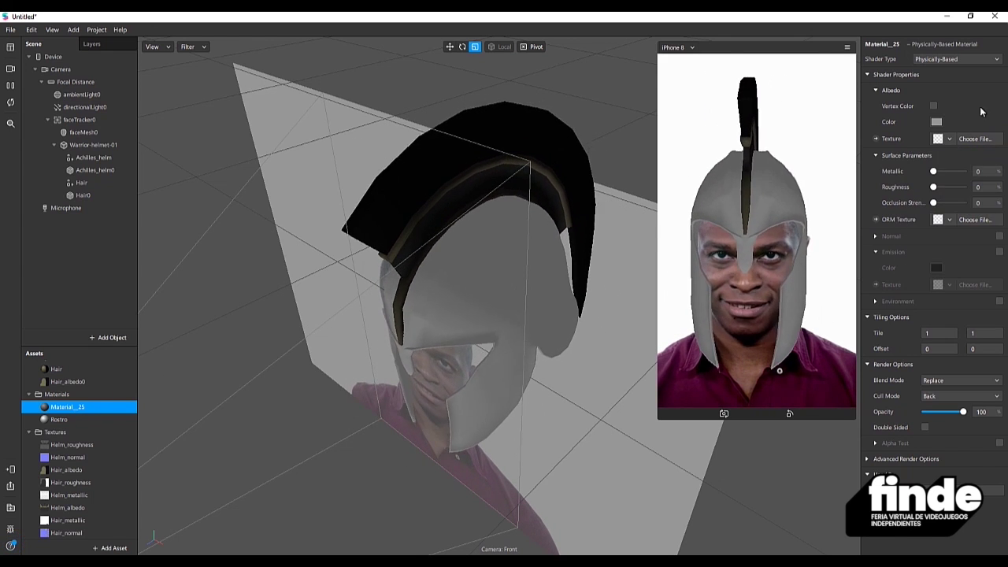
click(949, 139)
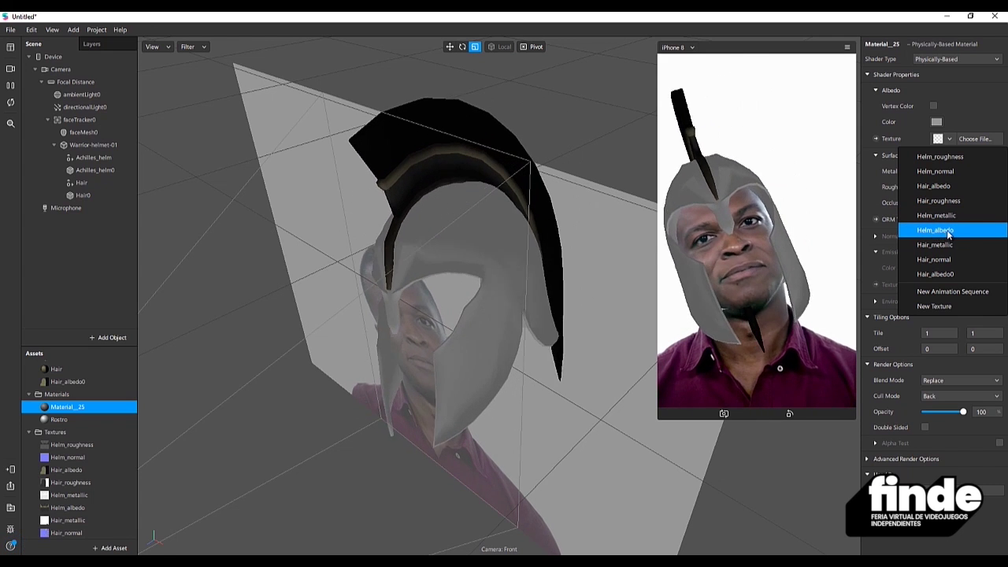
click(949, 231)
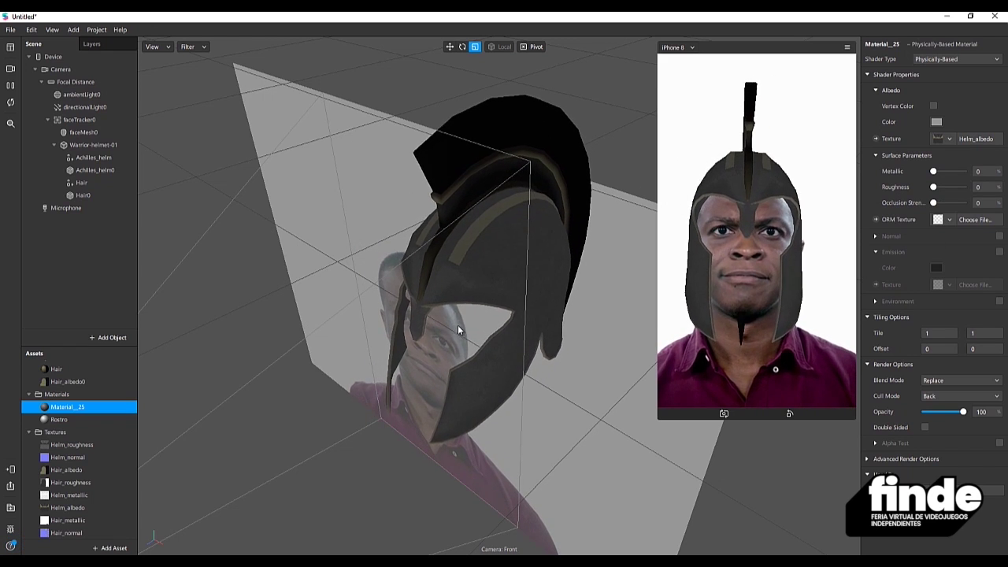
Step: Enable the Normal property of Material__25 and assign the Helm_normal texture to it
click(876, 237)
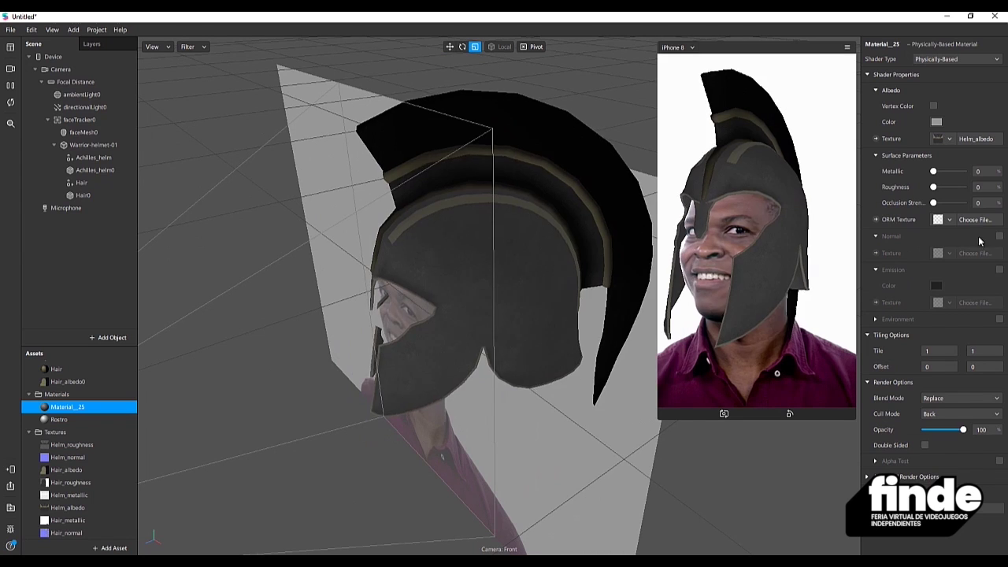
click(999, 236)
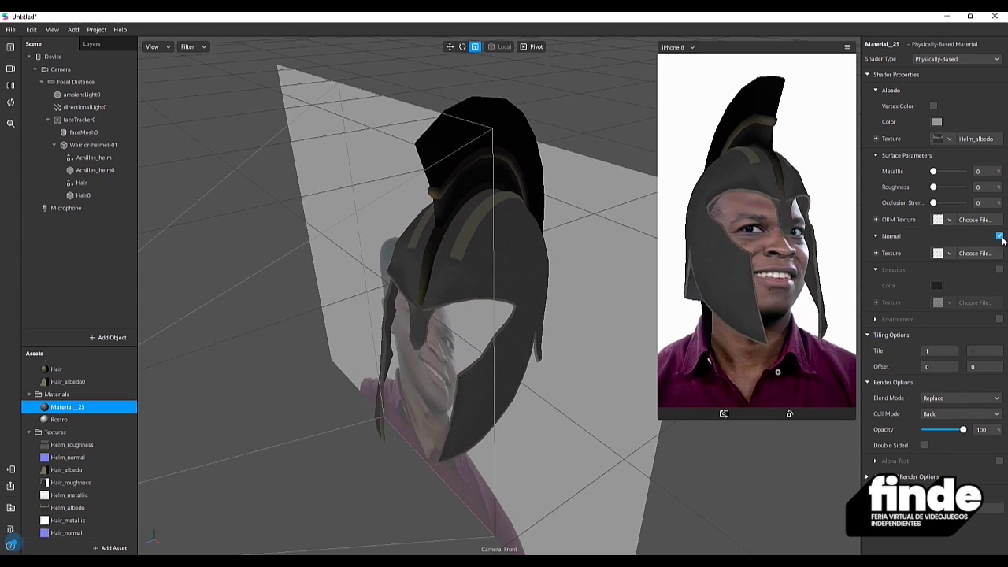
click(949, 254)
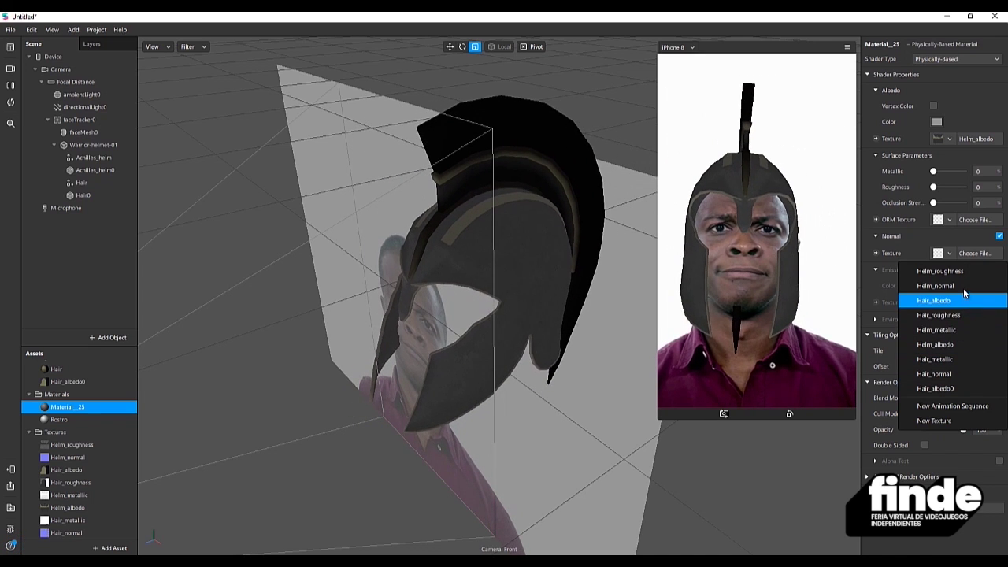
click(959, 286)
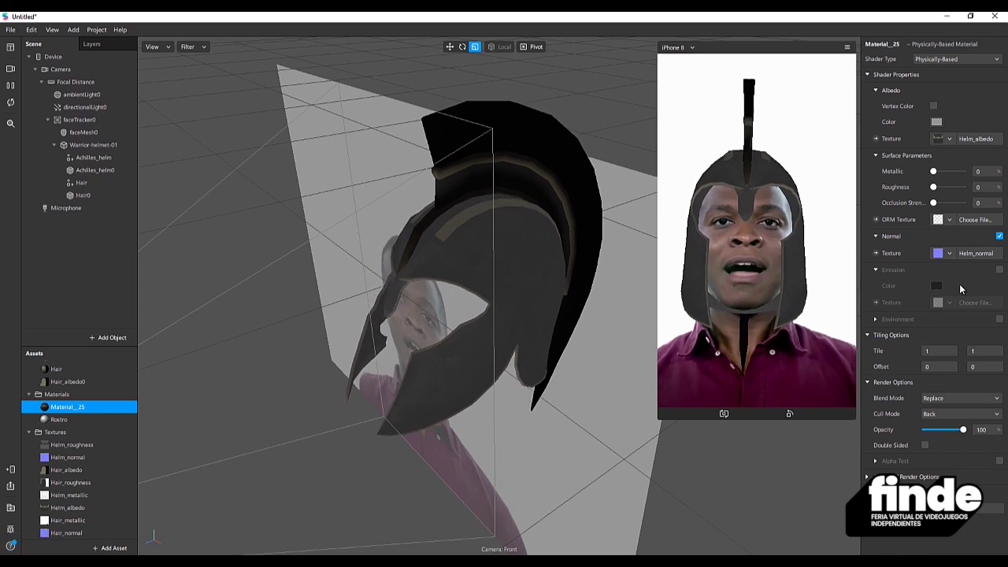
Step: Show the material's Environment settings and import the Office environment texture from the AR Library's Environment Textures collection
click(876, 320)
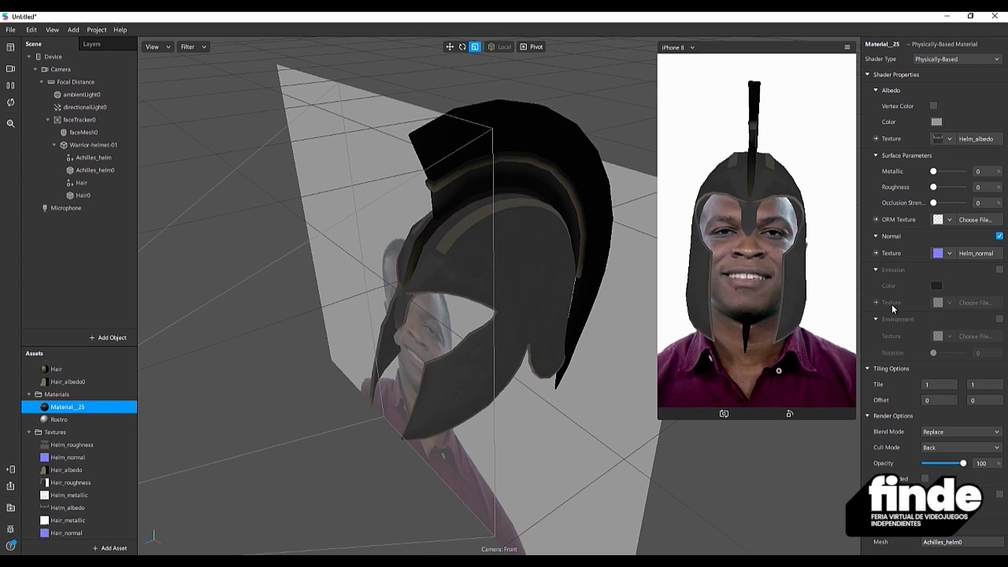
click(32, 433)
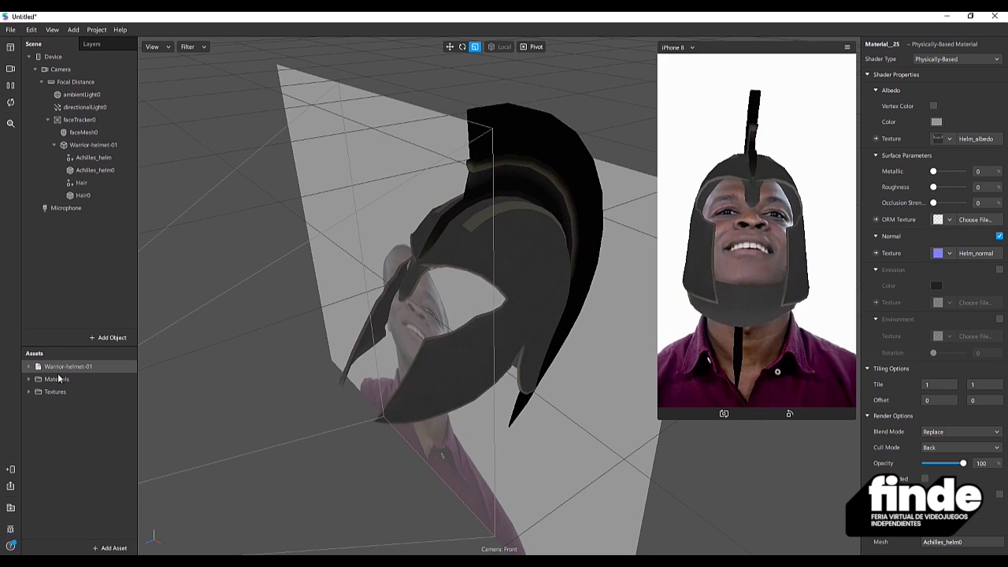
click(110, 548)
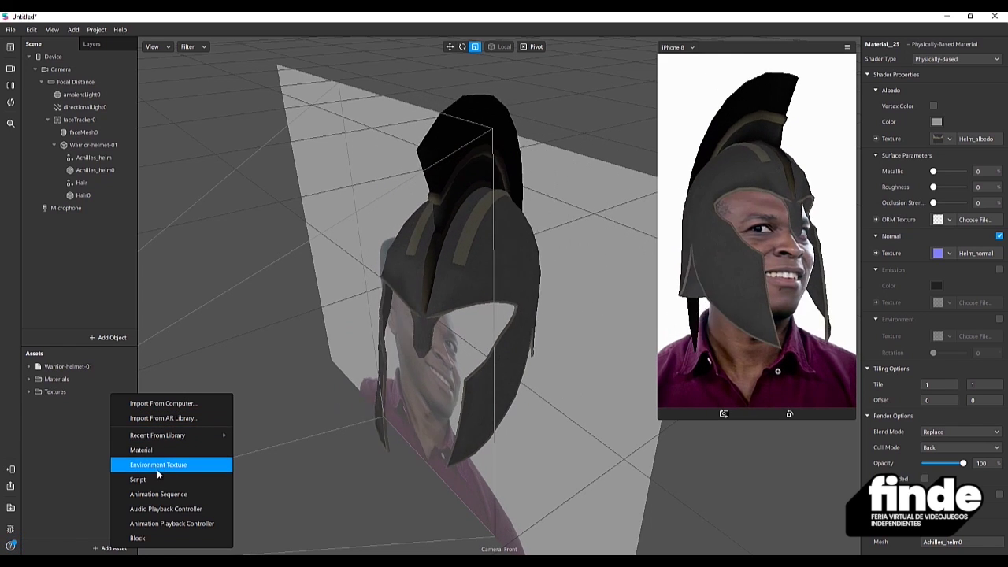
mouse_move(146, 437)
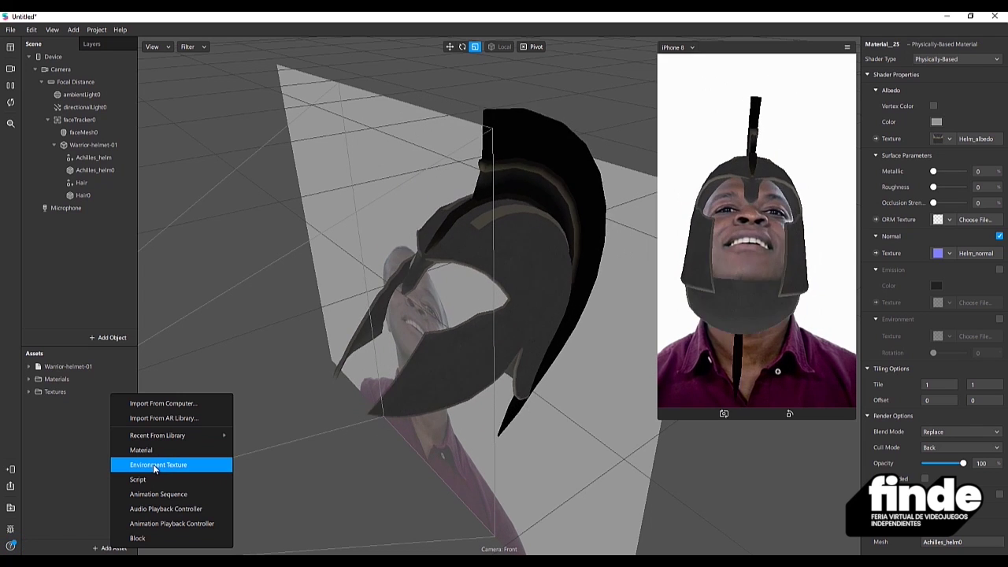
click(155, 466)
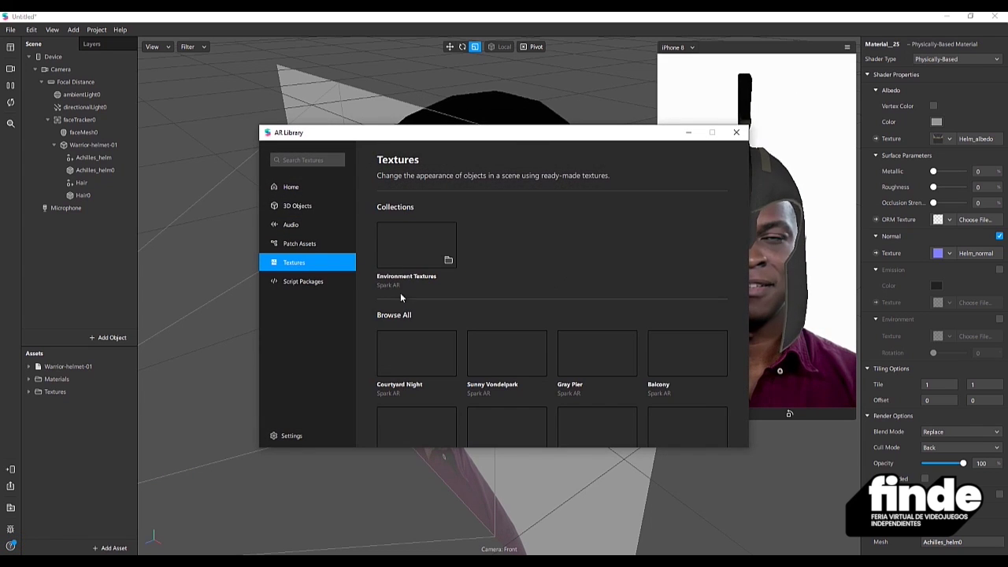
click(421, 247)
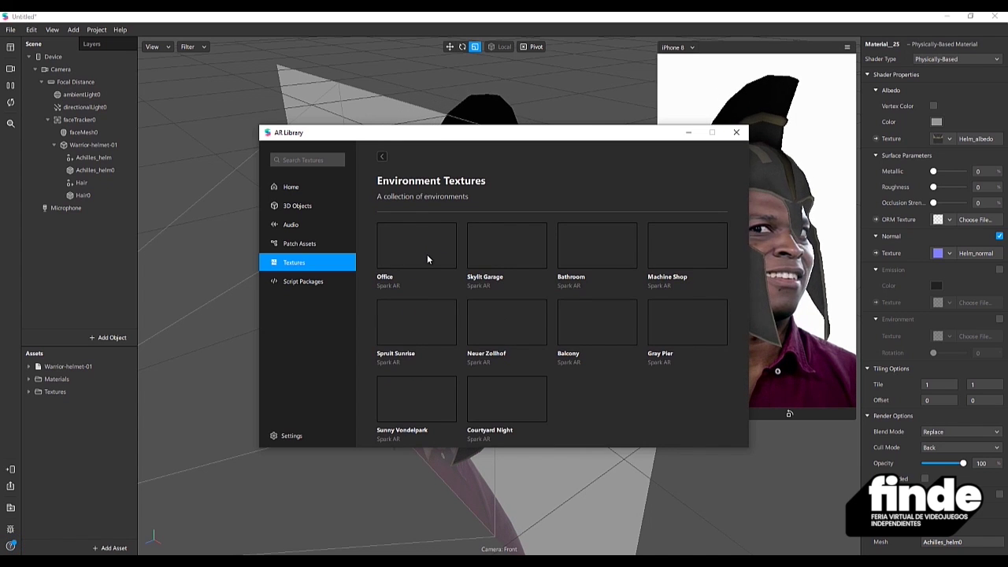
click(427, 256)
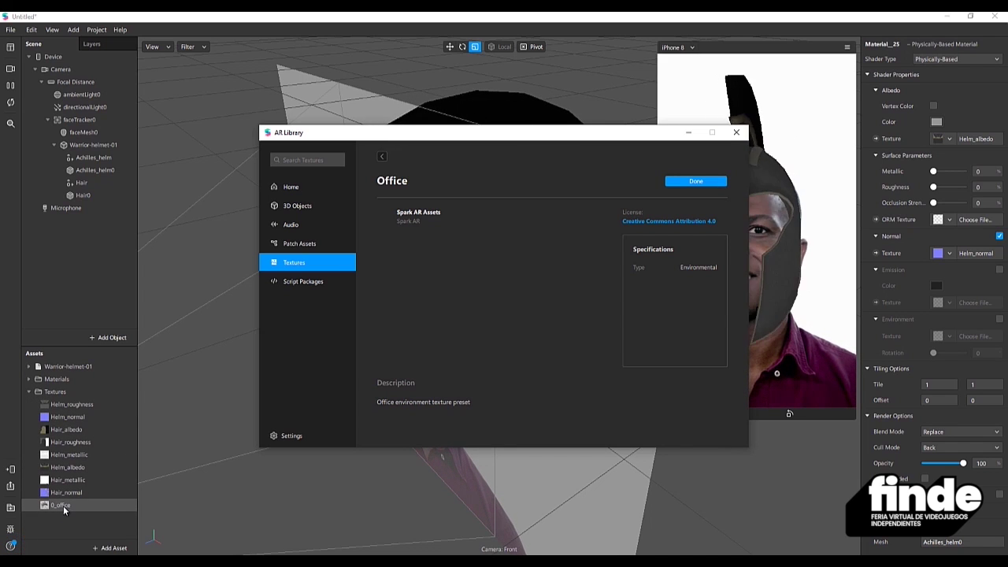
click(739, 131)
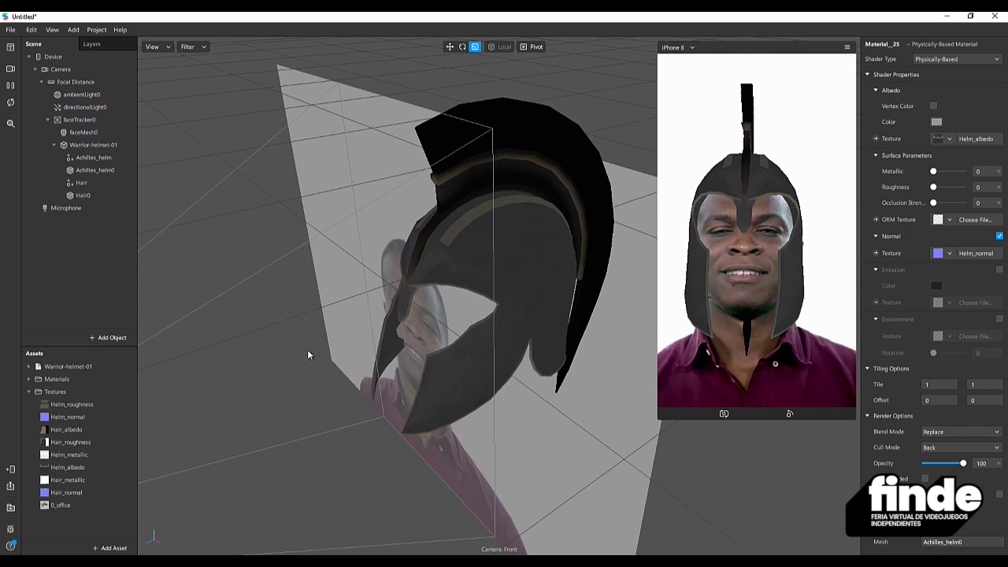
Step: Select Material__25, enable its Environment property and assign the 0_office texture to it
click(30, 379)
click(63, 392)
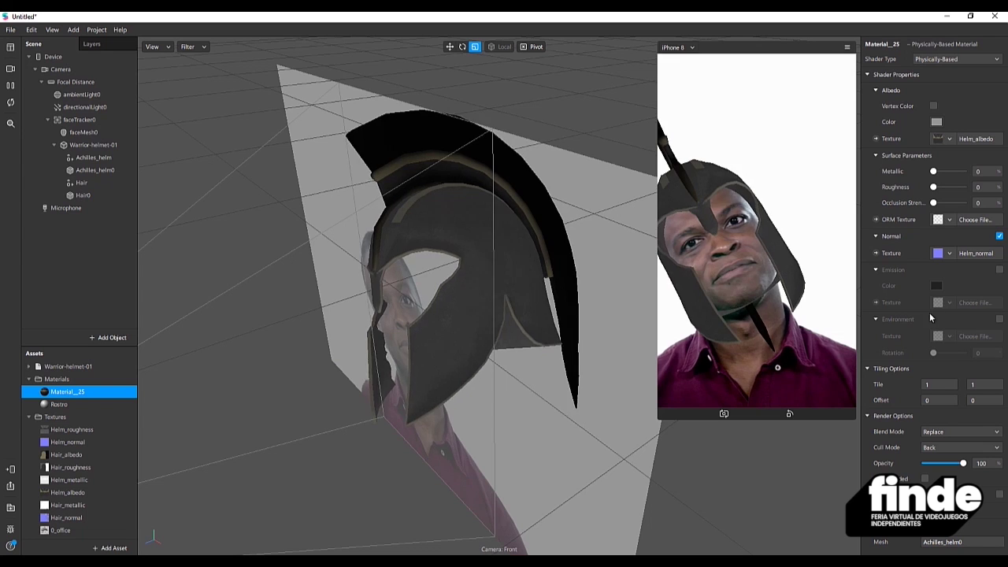
click(999, 319)
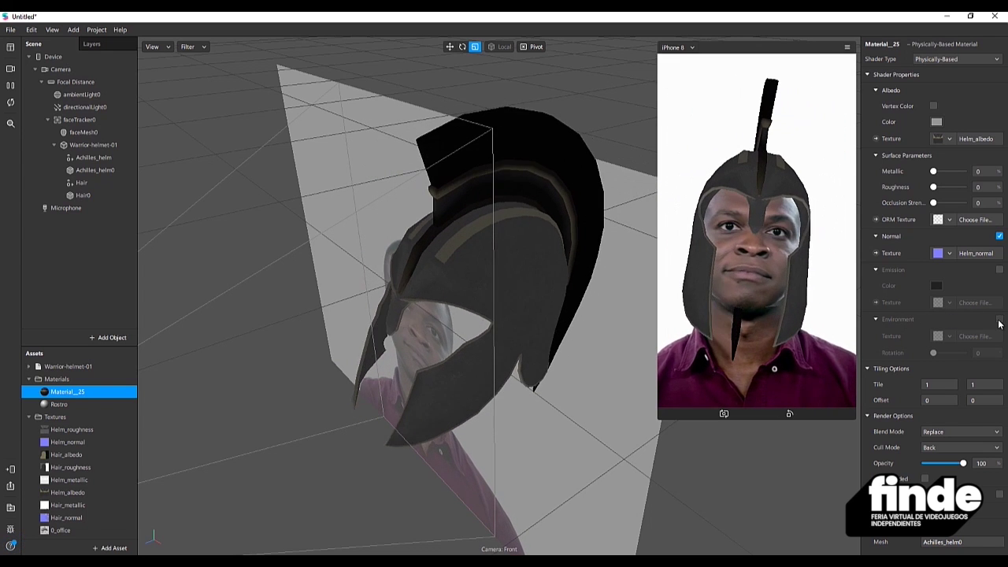
click(949, 336)
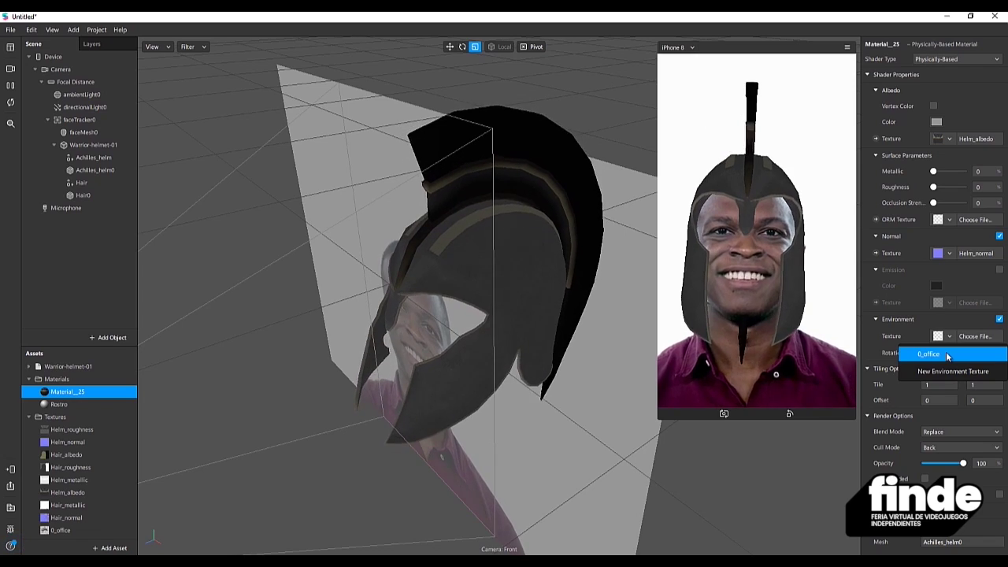
click(945, 351)
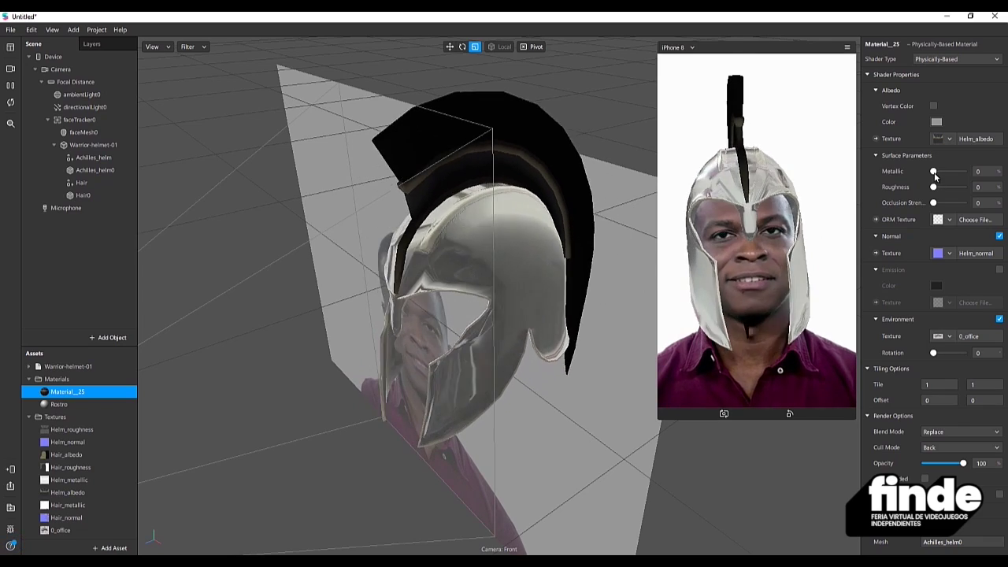
Step: Set Material__25's Metallic to 2, Roughness to 40 and Occlusion Strength to 25, and change its albedo color to white (#ffffff)
mouse_move(934, 174)
mouse_down()
mouse_move(954, 176)
mouse_move(933, 171)
mouse_move(958, 188)
mouse_move(944, 187)
mouse_up()
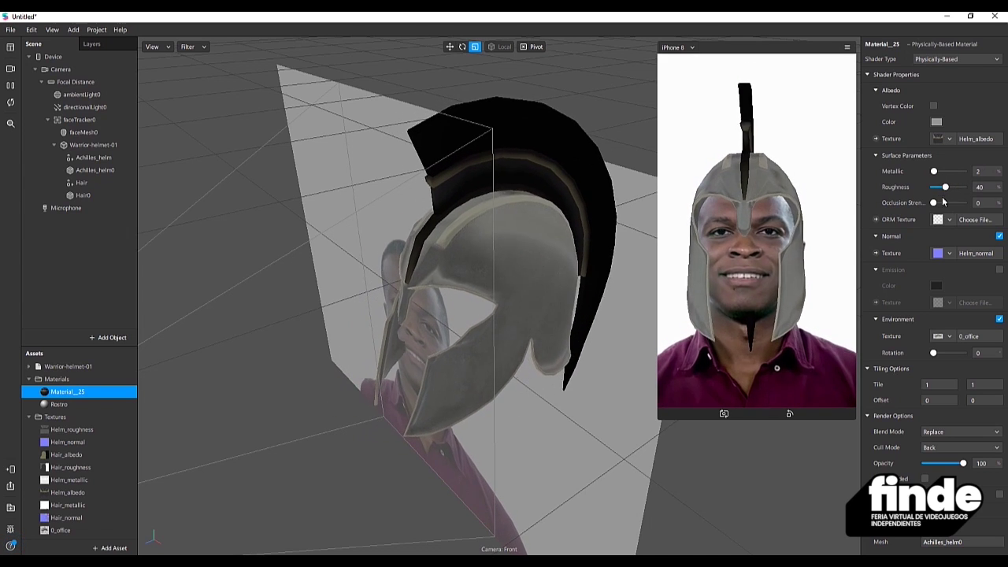
drag(941, 207, 939, 203)
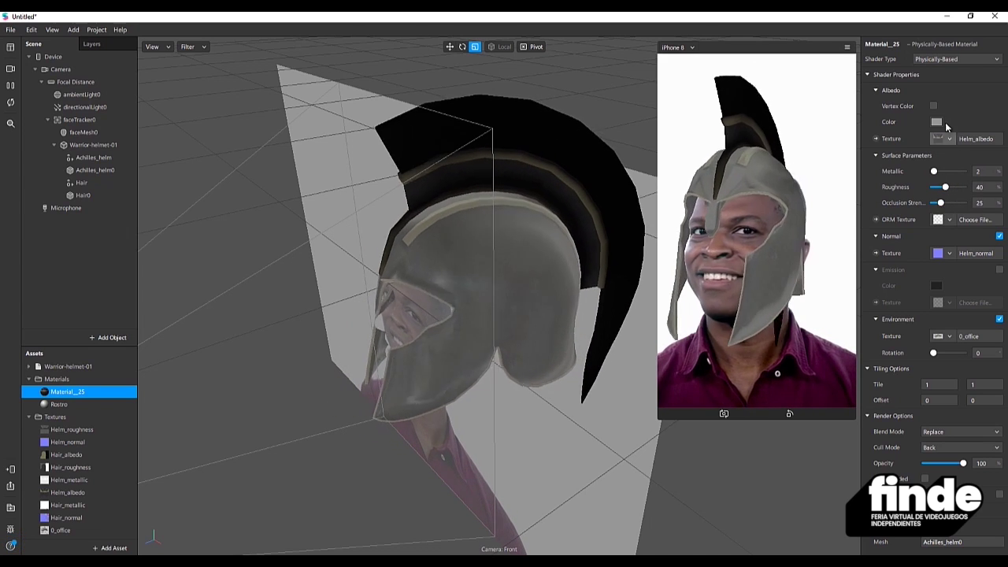
click(936, 121)
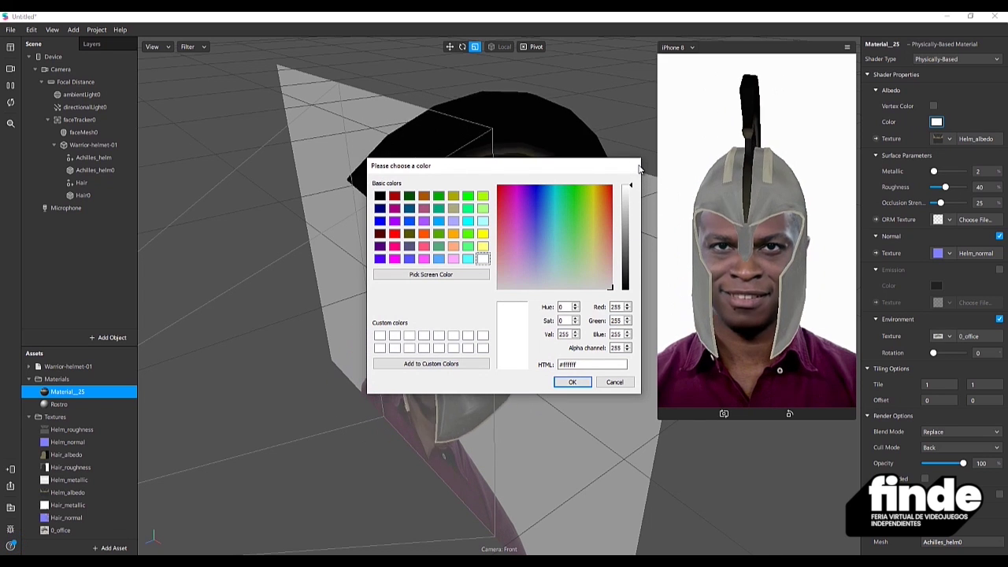
click(569, 382)
Step: Adjust Material__25's surface parameters to Metallic 54, Roughness 33 and Occlusion Strength 16
drag(944, 187, 936, 188)
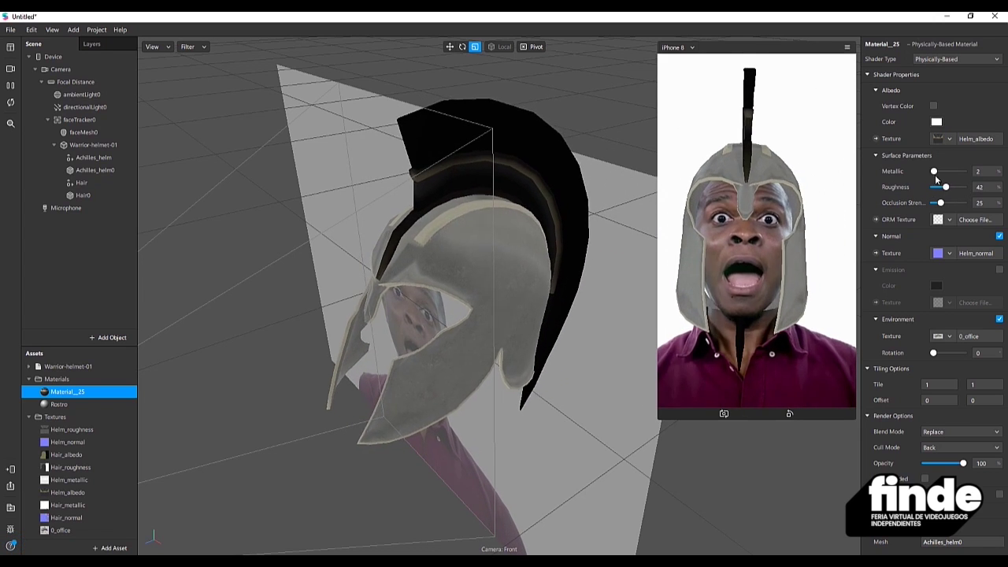
drag(944, 173, 970, 184)
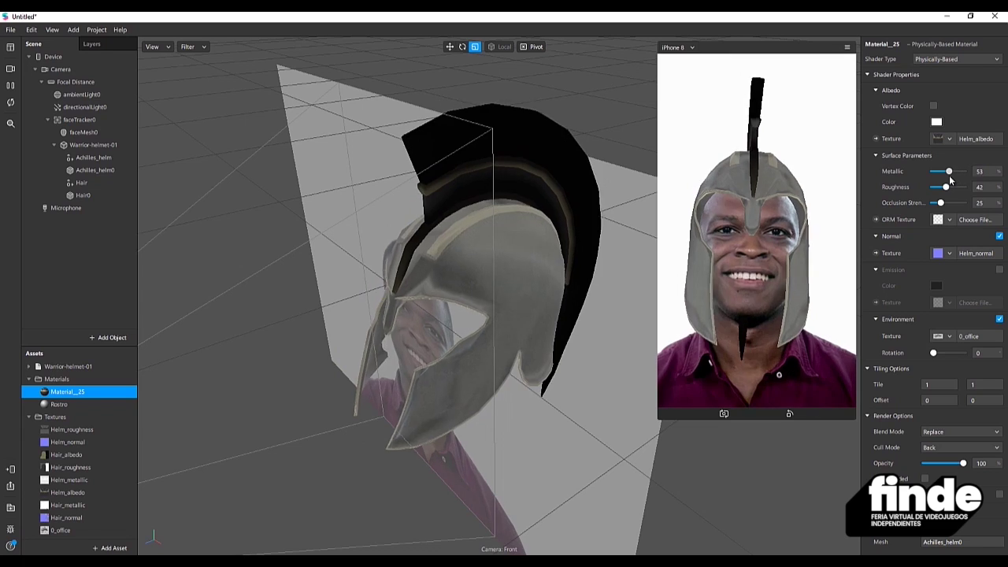
drag(948, 175, 958, 178)
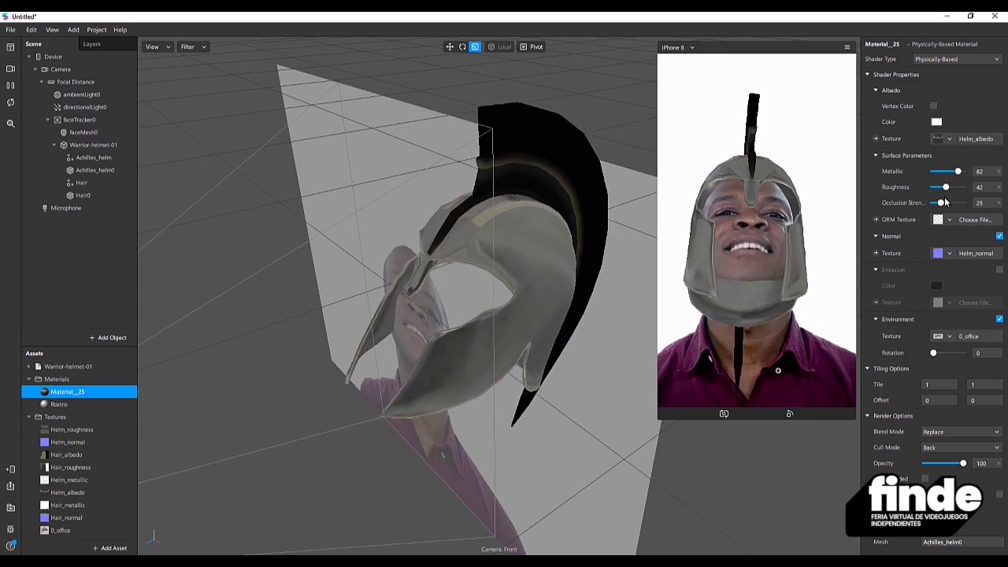
mouse_move(943, 203)
mouse_down()
mouse_move(964, 198)
mouse_move(921, 211)
mouse_move(935, 187)
mouse_move(930, 203)
mouse_up()
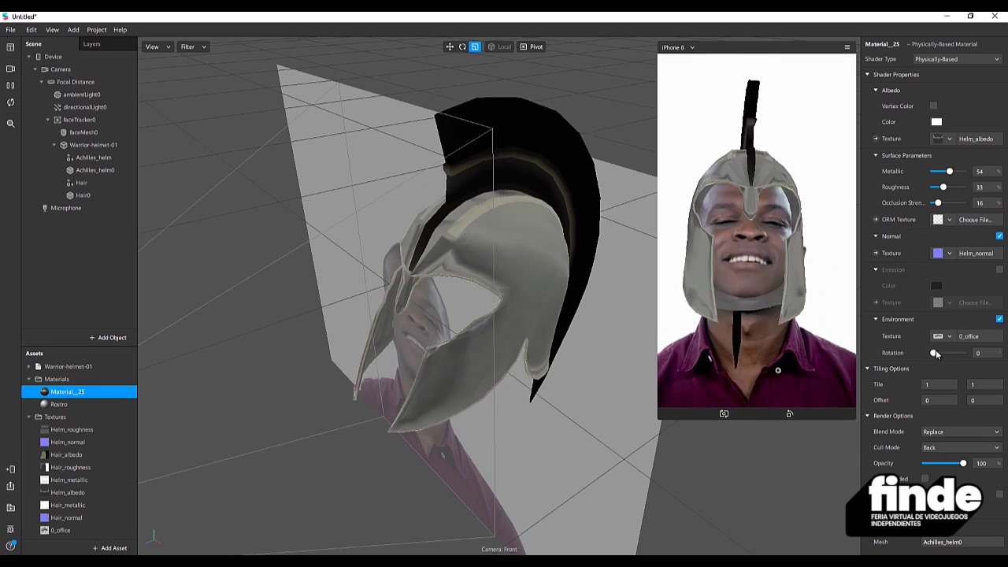
Step: Rotate Material__25's environment texture to 158 and raise its Metallic value to 100
mouse_move(935, 353)
mouse_down()
mouse_move(962, 357)
mouse_move(933, 369)
mouse_move(958, 364)
mouse_move(948, 367)
mouse_up()
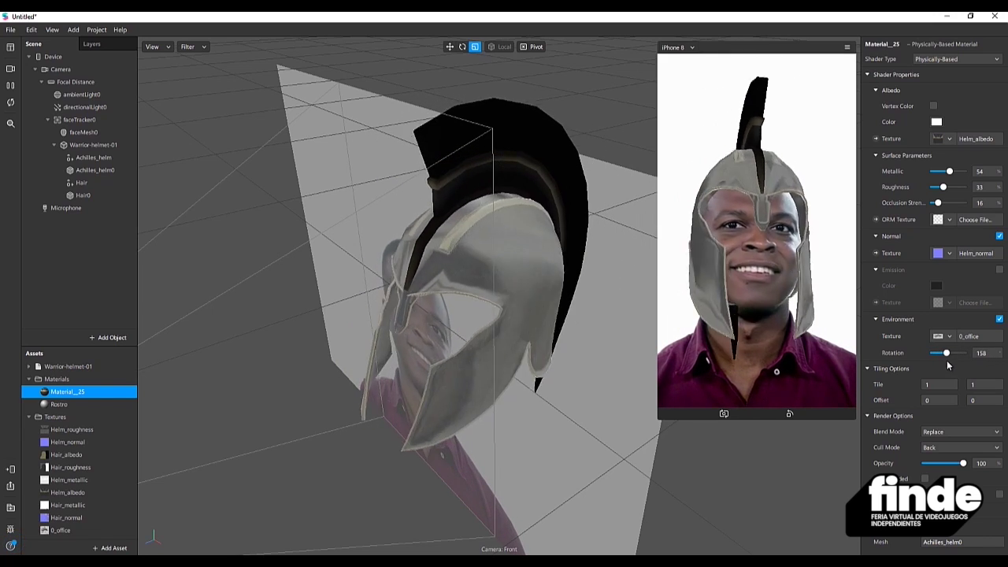
click(950, 172)
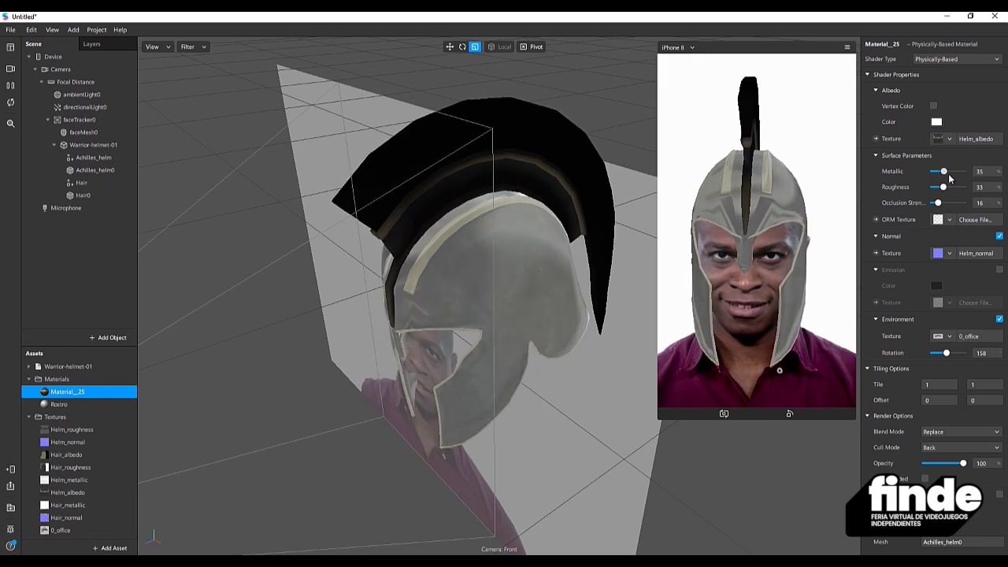
drag(951, 172, 963, 172)
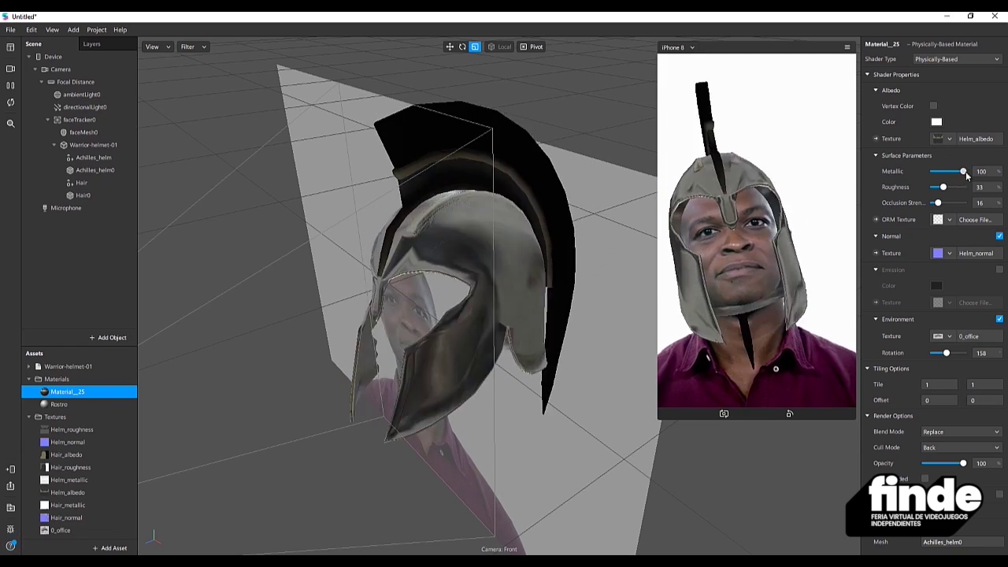
drag(407, 380, 409, 330)
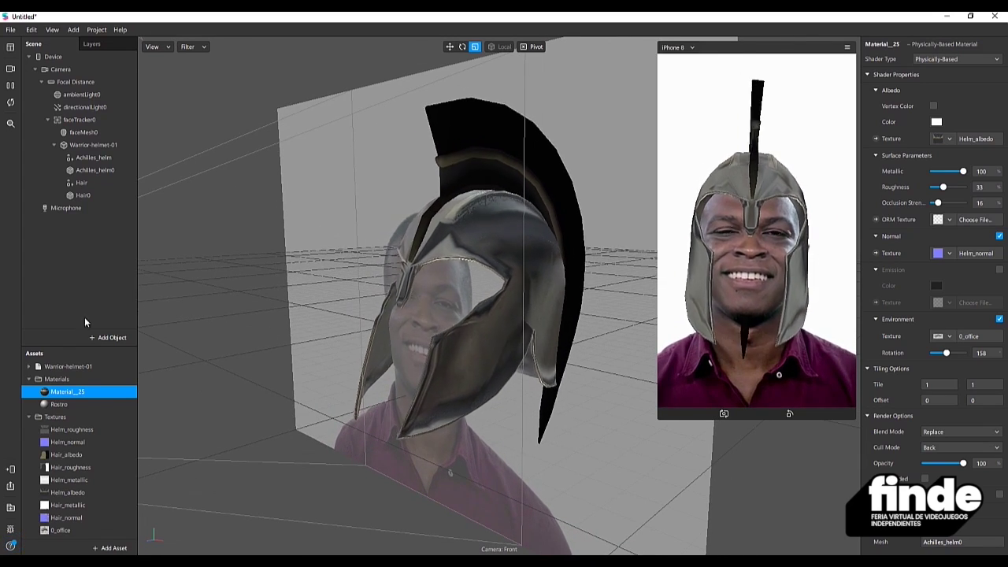
Step: Find the Hair material used by the Hair0 mesh among the imported helmet assets and change its shader type to Physically-Based
click(91, 196)
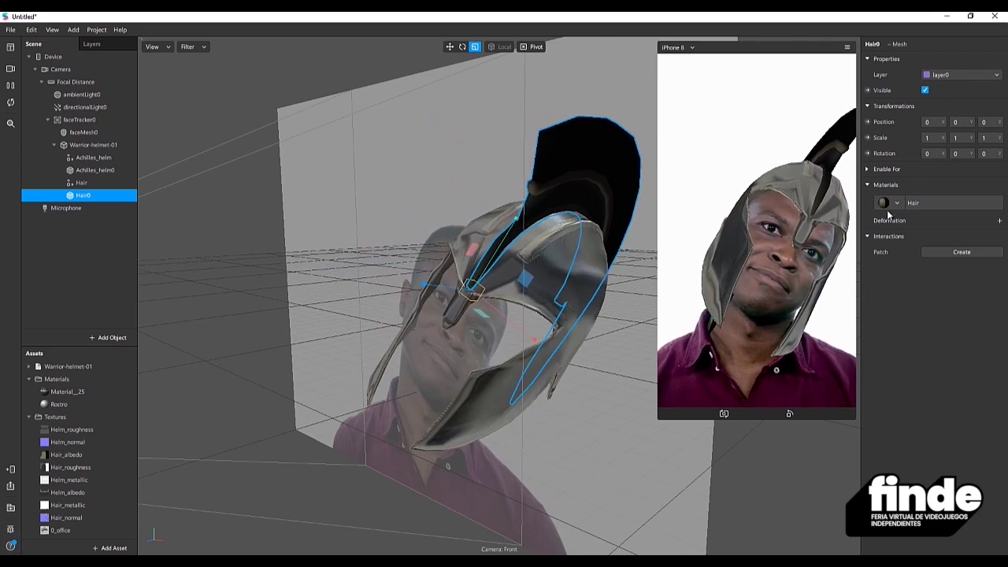
click(918, 200)
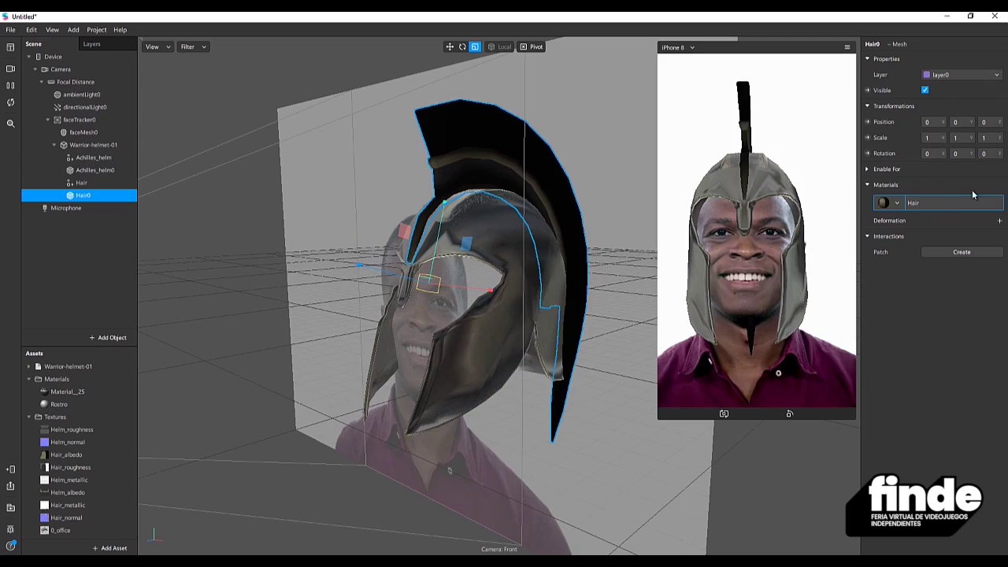
click(896, 202)
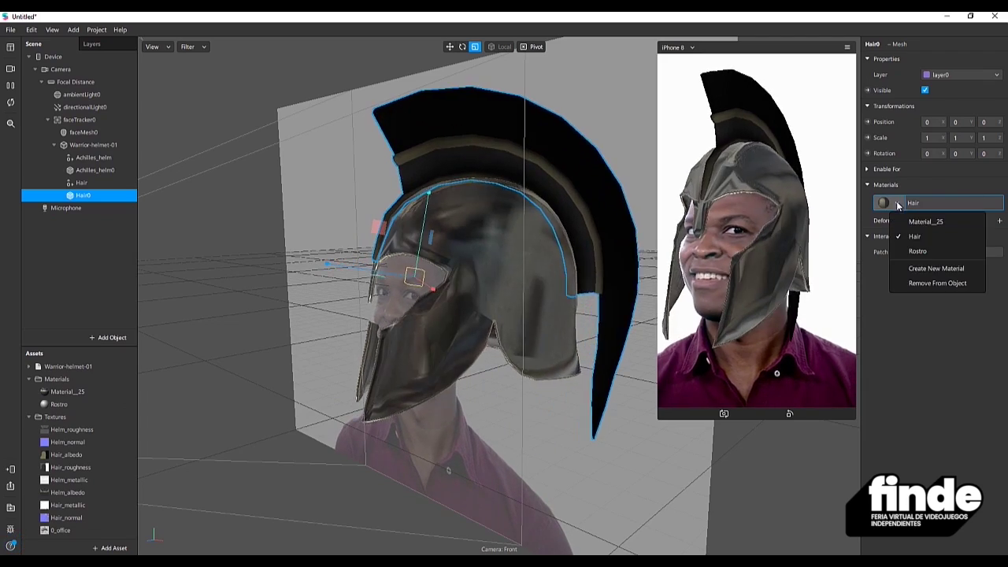
click(911, 205)
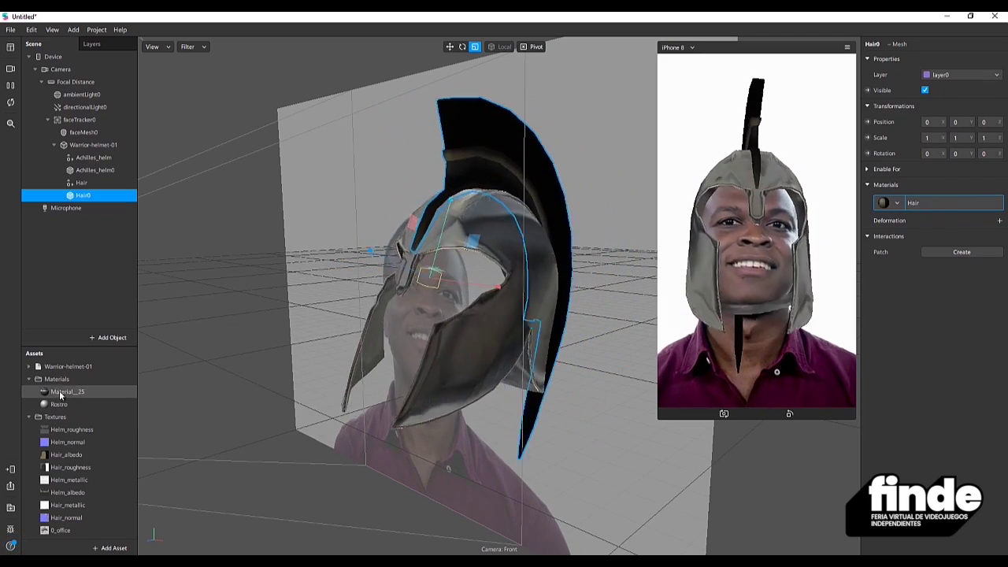
click(28, 366)
click(56, 391)
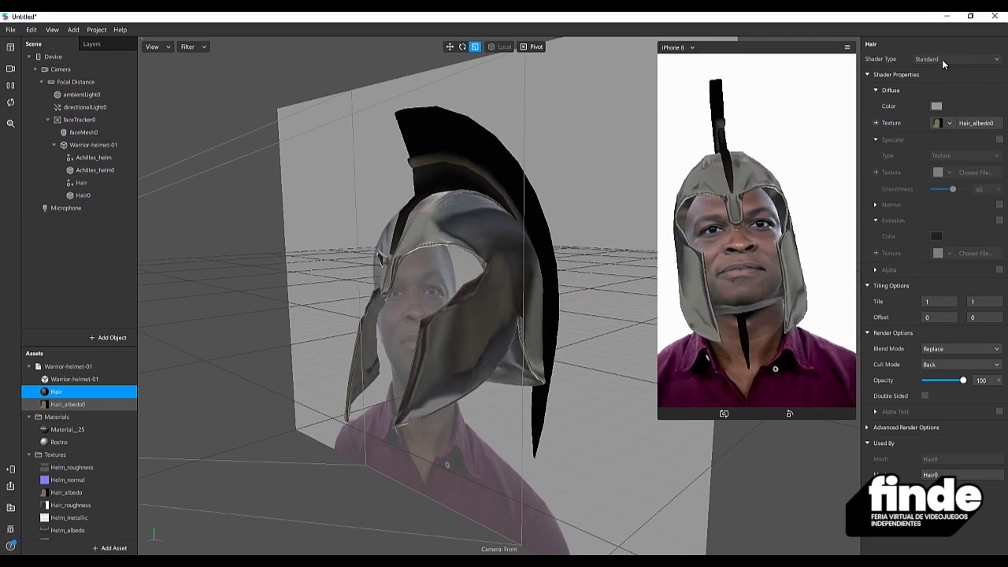
click(941, 59)
click(953, 82)
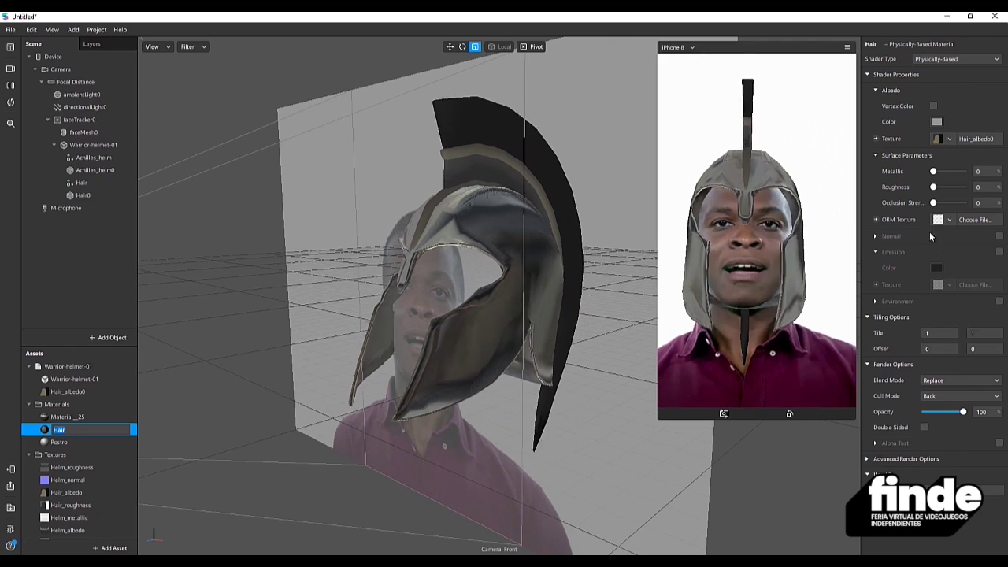
Step: Enable the Normal property of the Hair material and assign the Hair_normal texture to it
click(874, 237)
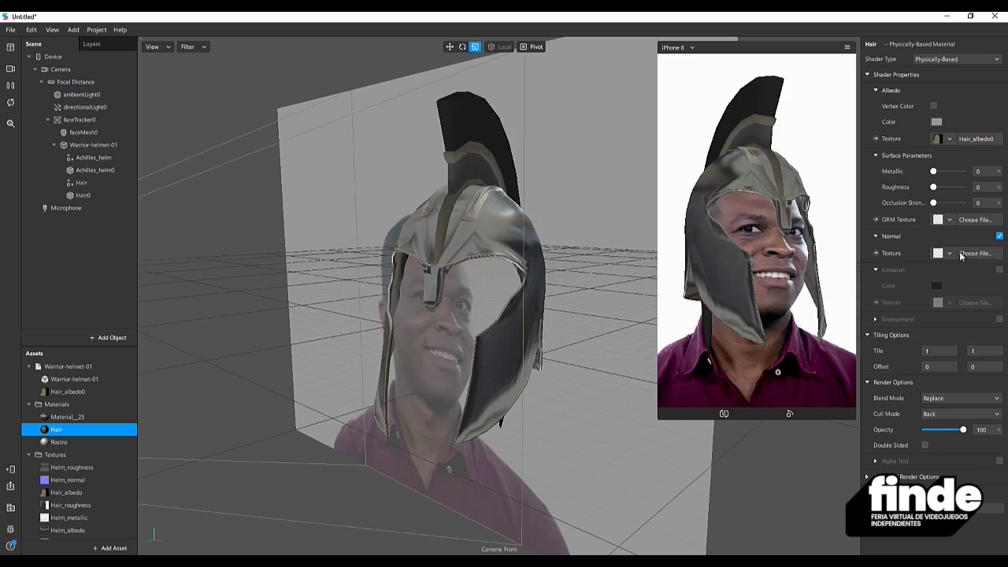
click(949, 253)
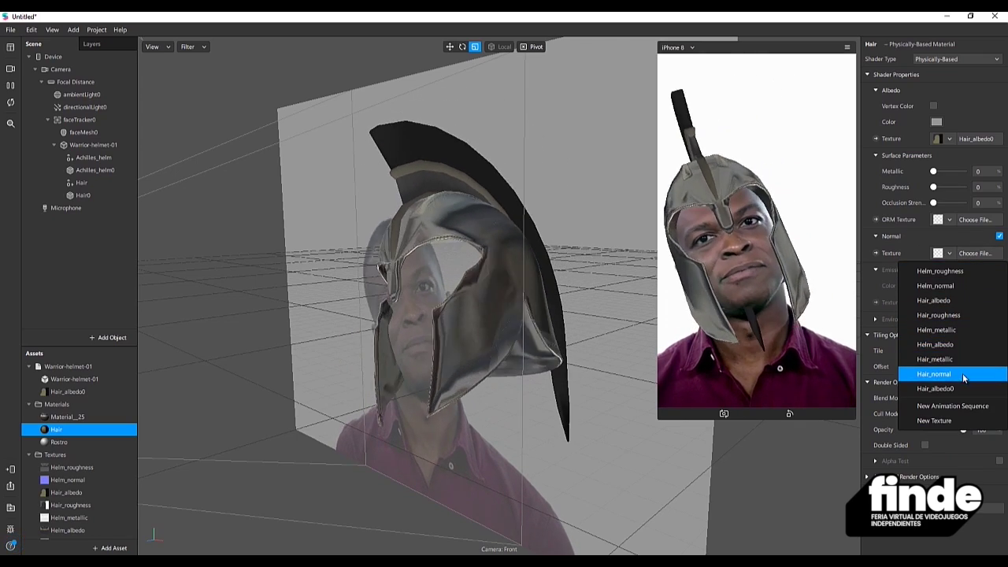
click(962, 375)
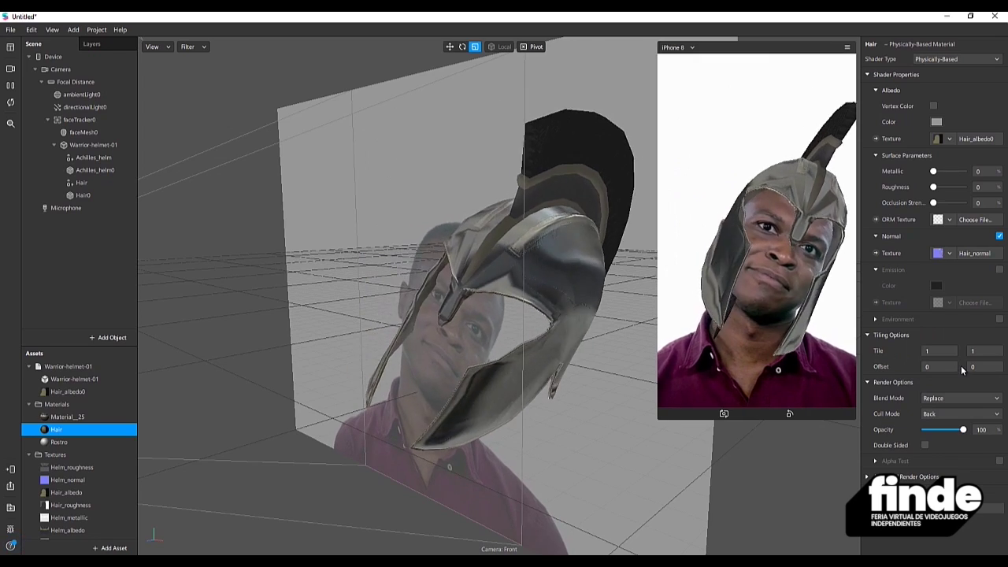
Step: Enable the Hair material's Environment property and assign the 0_office texture to it
click(999, 319)
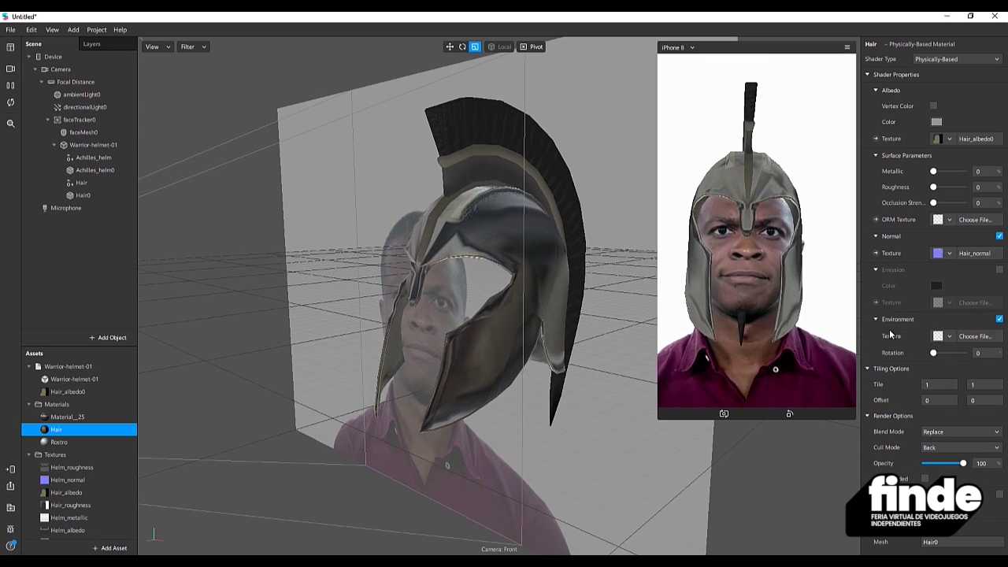
click(948, 336)
click(940, 355)
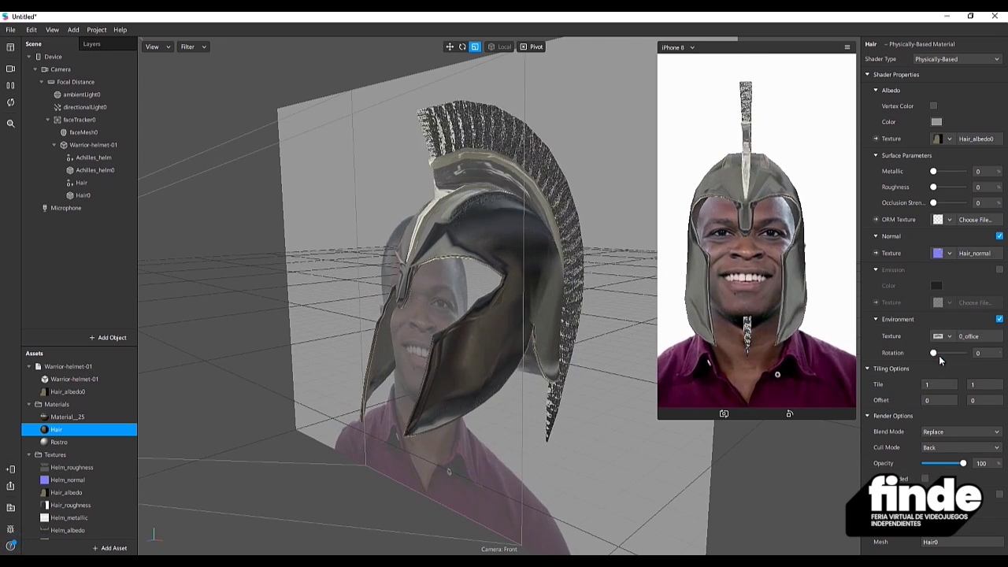
Step: Set the Hair material's Metallic to 19, Roughness to 53 and Occlusion Strength to 47, and darken its albedo color to #5e5e5e
mouse_move(933, 171)
mouse_down()
mouse_move(948, 171)
mouse_move(938, 171)
mouse_move(949, 188)
mouse_move(942, 202)
mouse_move(960, 203)
mouse_move(949, 206)
mouse_up()
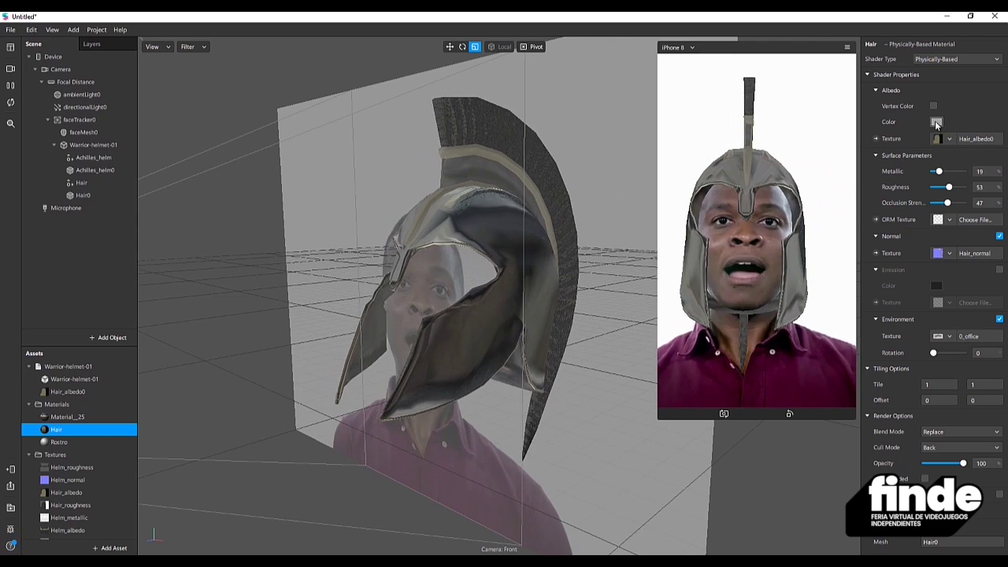
click(935, 121)
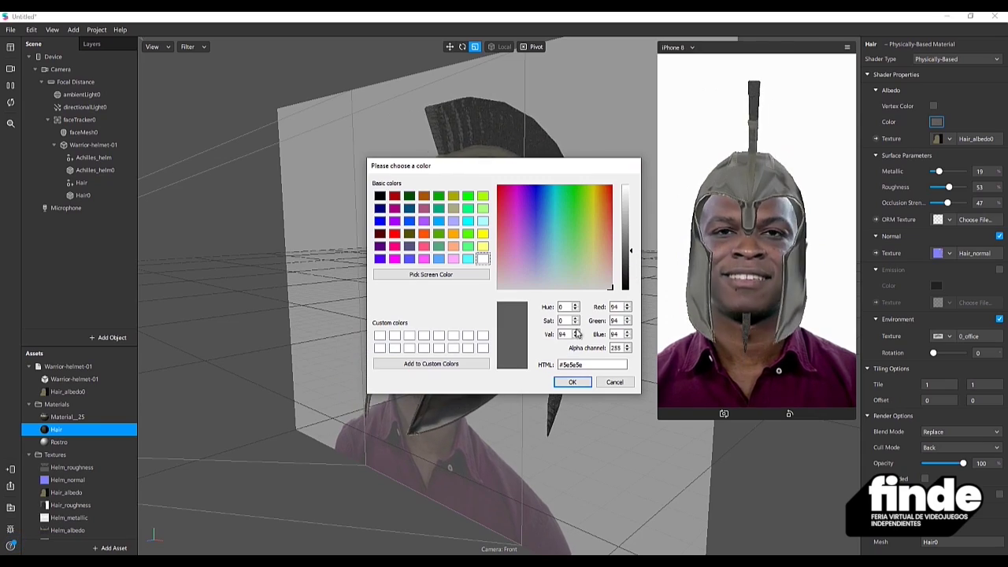
click(572, 381)
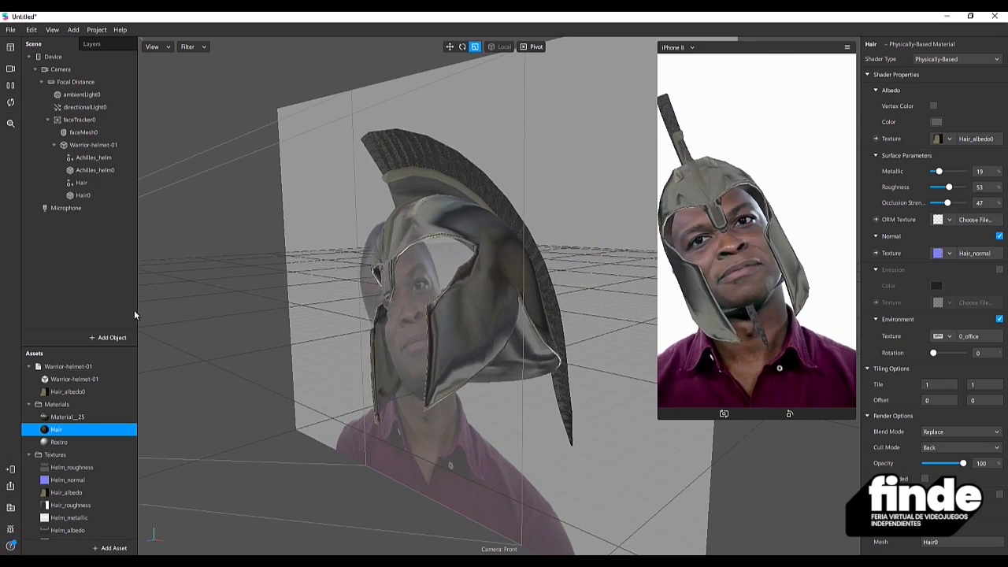
Step: Inspect the textured helmet from several angles, briefly hiding faceMesh0 and showing it again to check how it occludes the helmet
drag(331, 407, 441, 413)
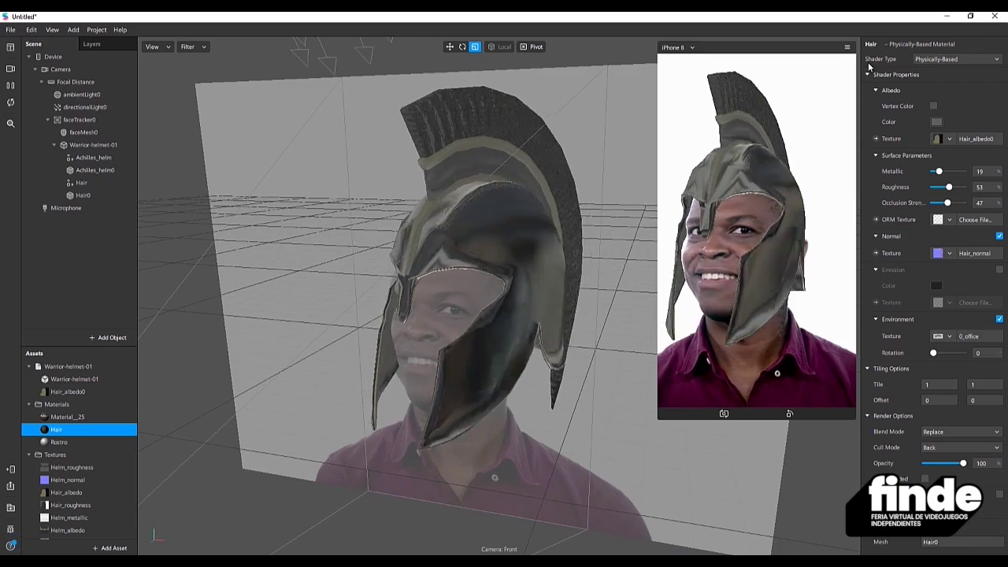
click(867, 74)
drag(510, 379, 510, 400)
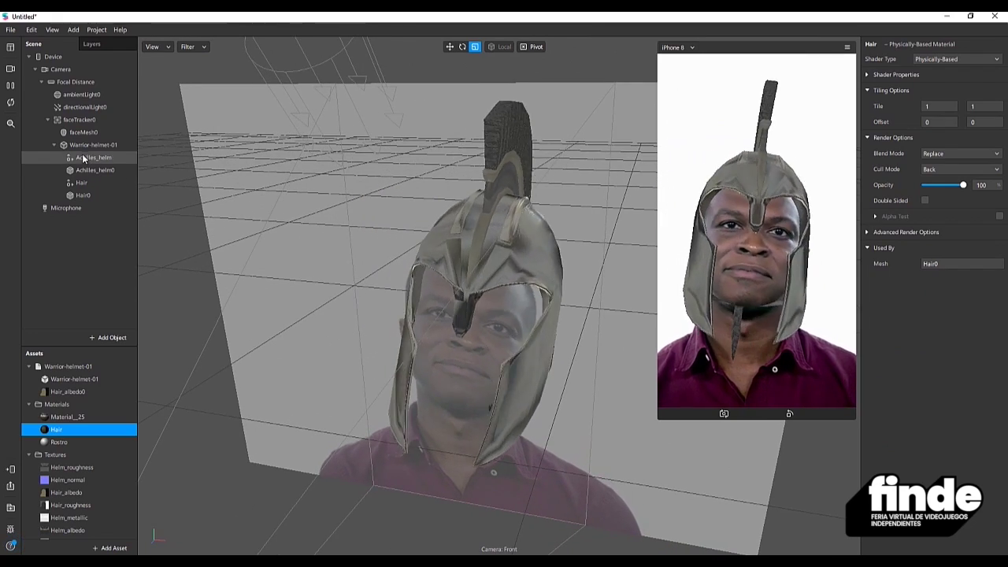
click(91, 145)
click(79, 131)
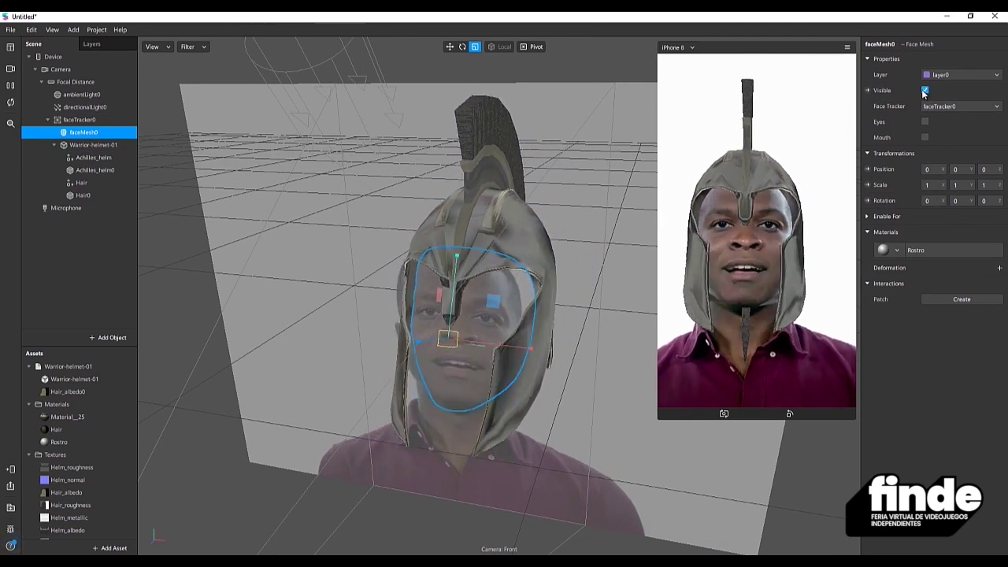
click(924, 90)
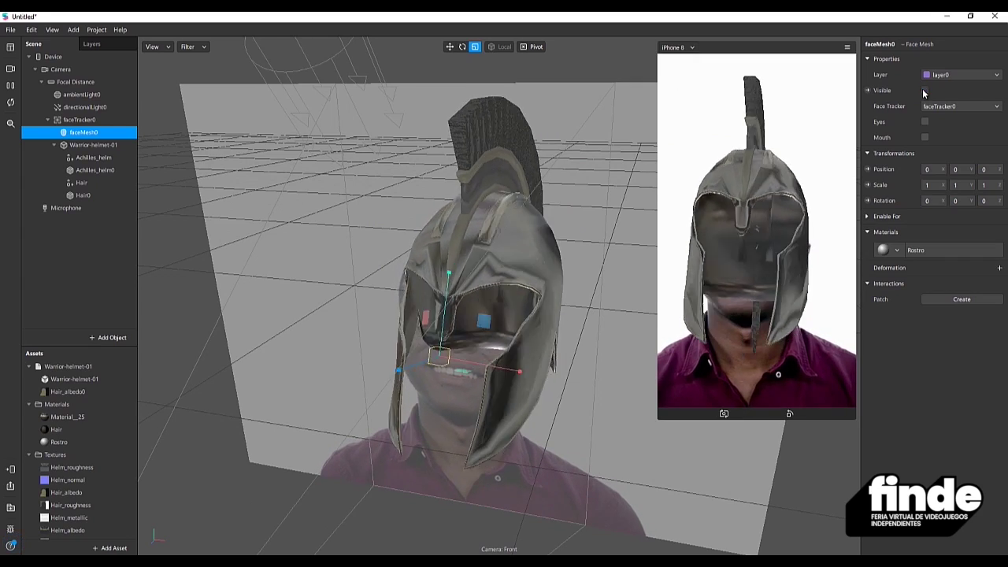
click(924, 91)
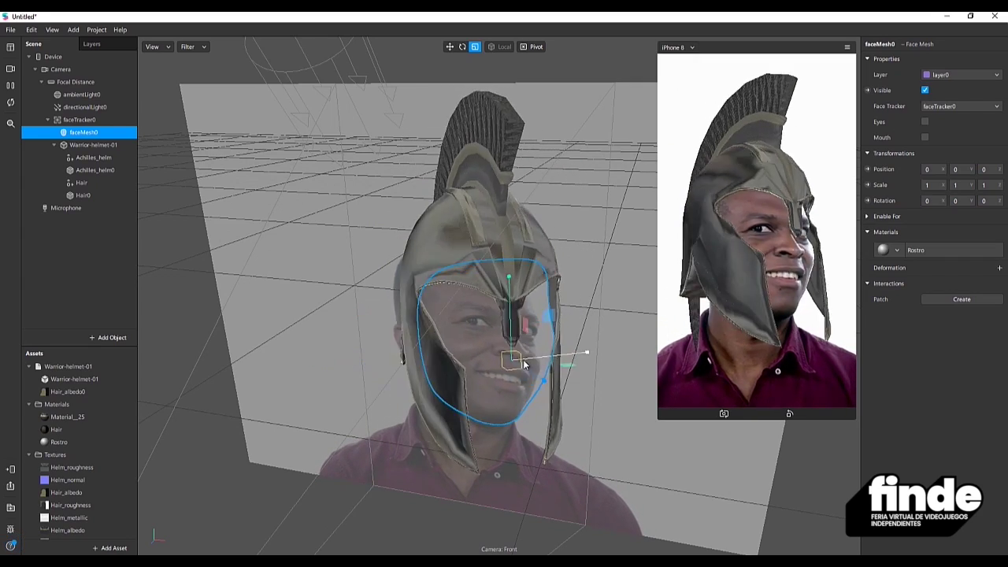
right_drag(434, 404, 418, 381)
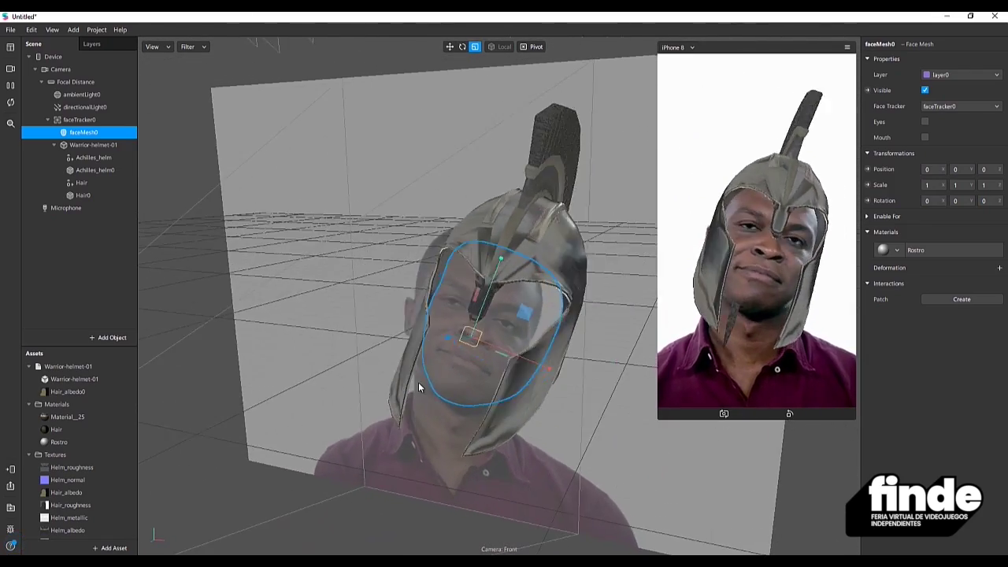
Step: Collapse the Materials and Textures folders and the Warrior-helmet-01 group in the project's assets
scroll(418, 381, down, 3)
right_drag(531, 426, 331, 414)
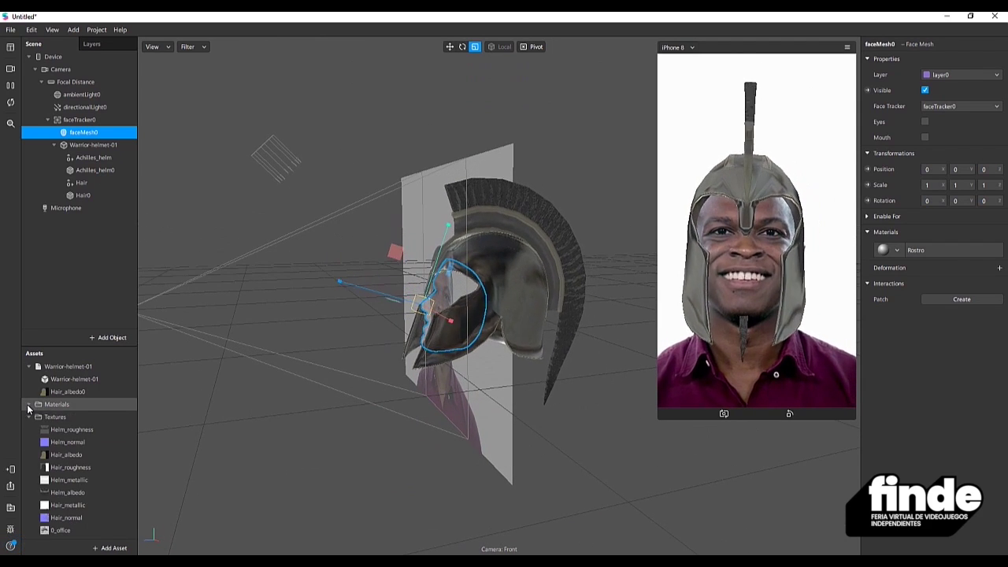
click(28, 404)
click(28, 416)
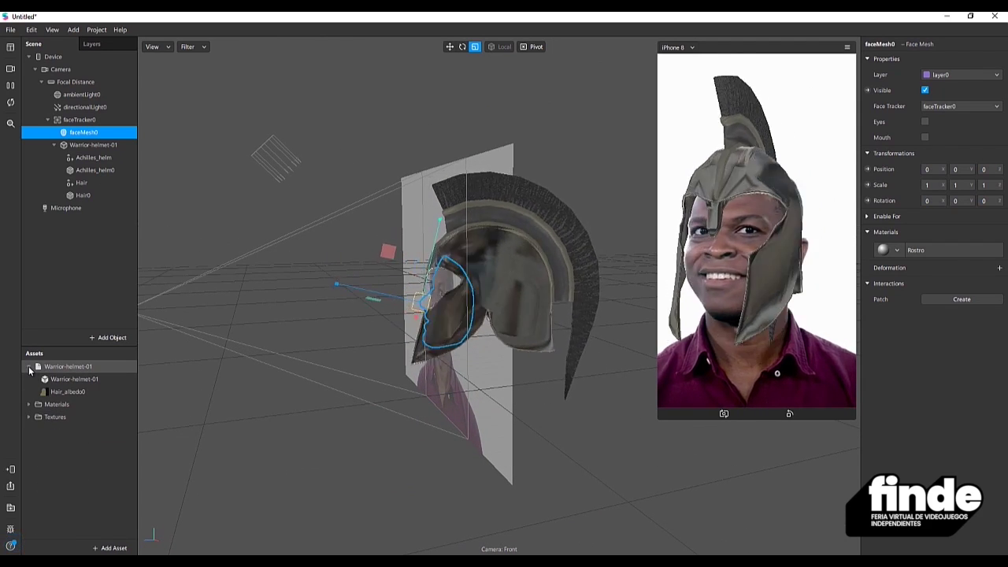
click(29, 367)
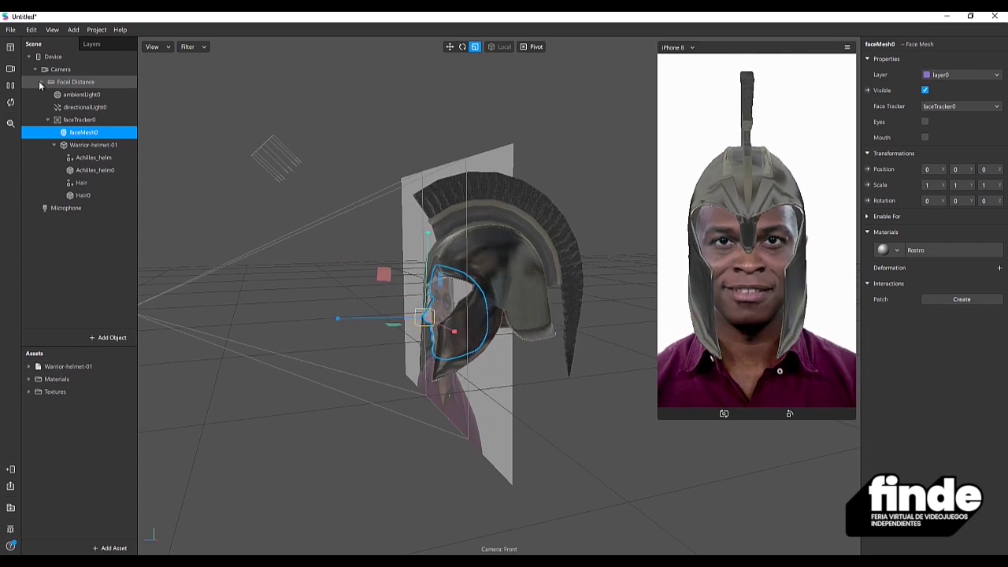
Step: Start exporting the helmet effect from the project
click(12, 30)
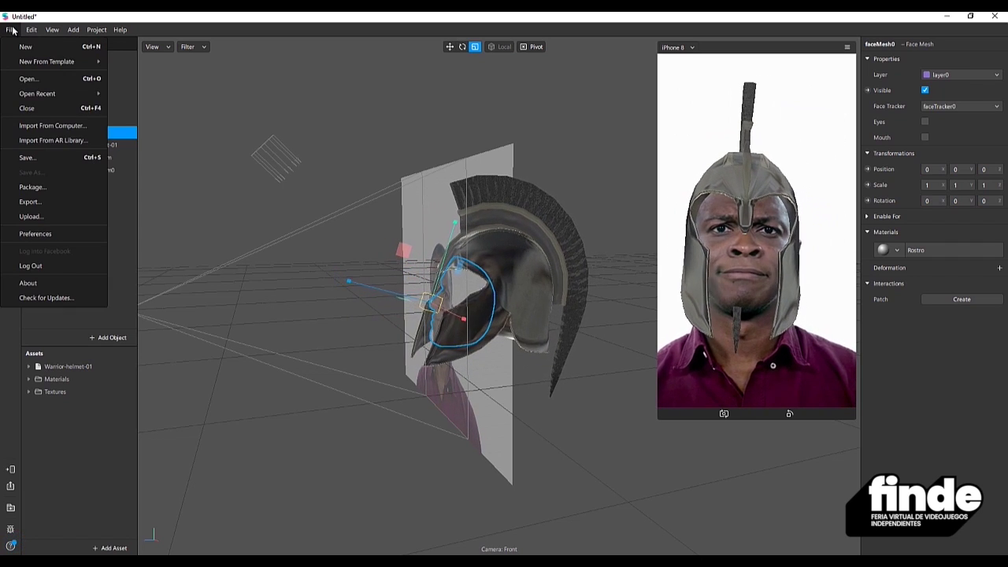
click(45, 203)
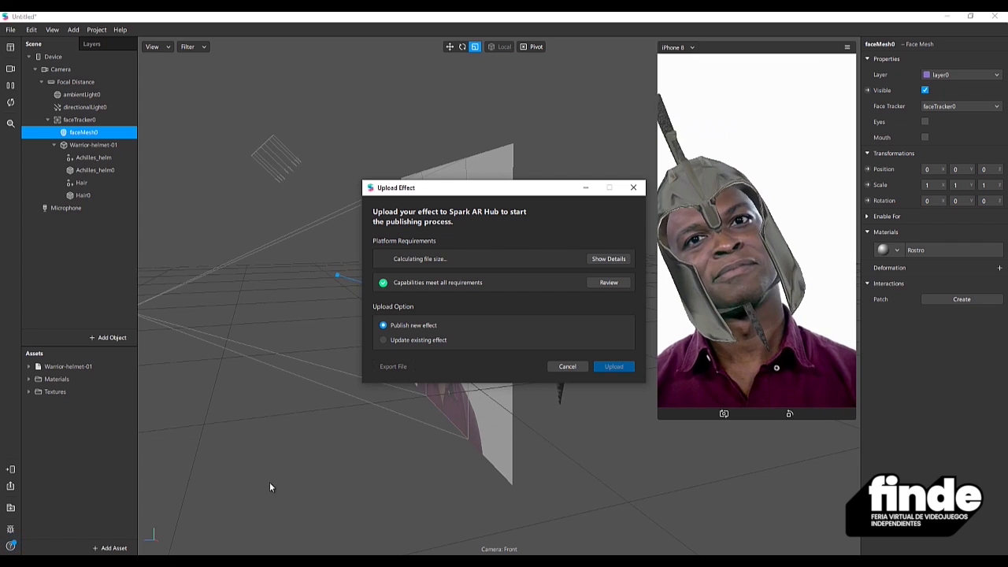
Step: Switch to Google Chrome and search Google for "spark ar hub"
mouse_move(195, 553)
click(193, 520)
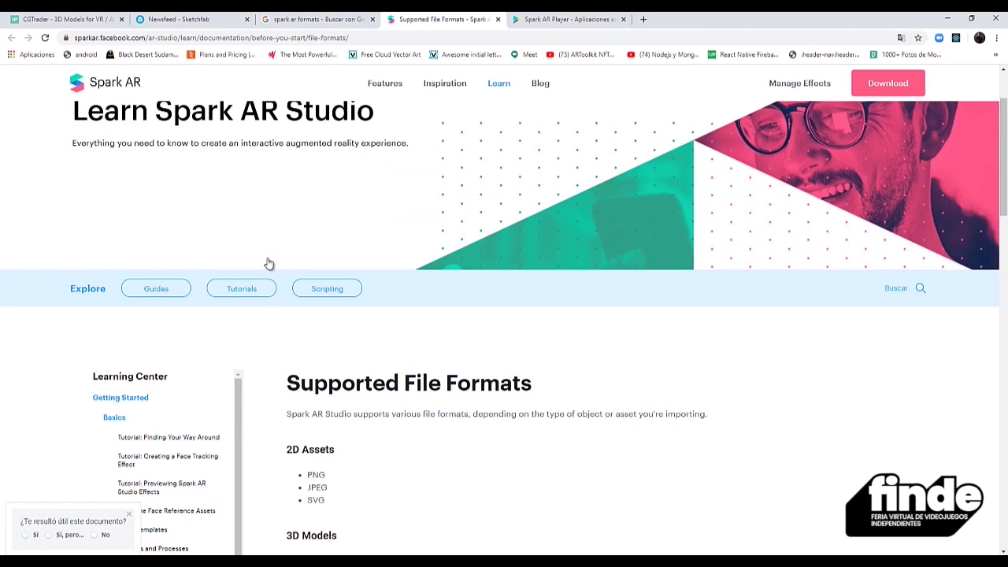
click(378, 33)
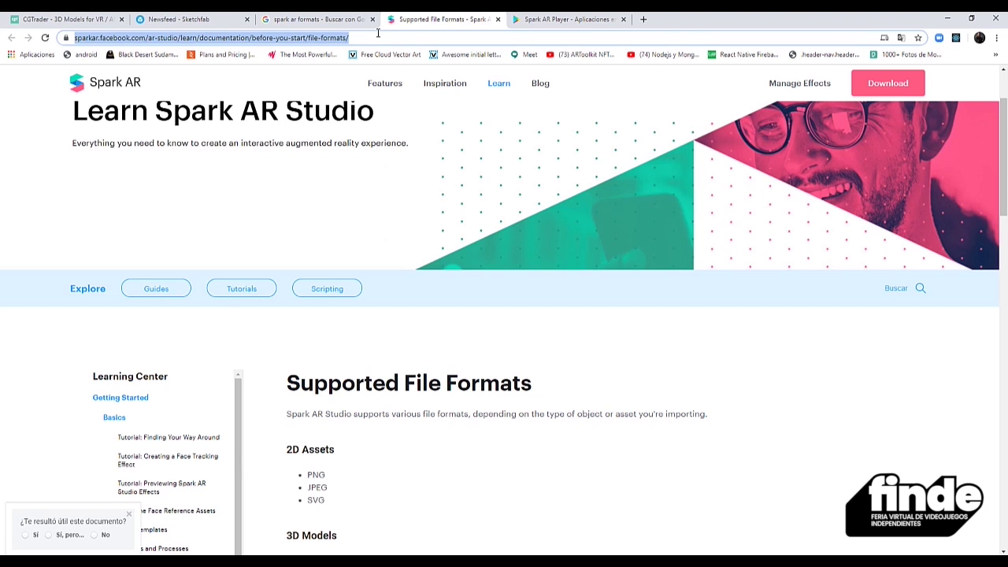
text(google)
key(Return)
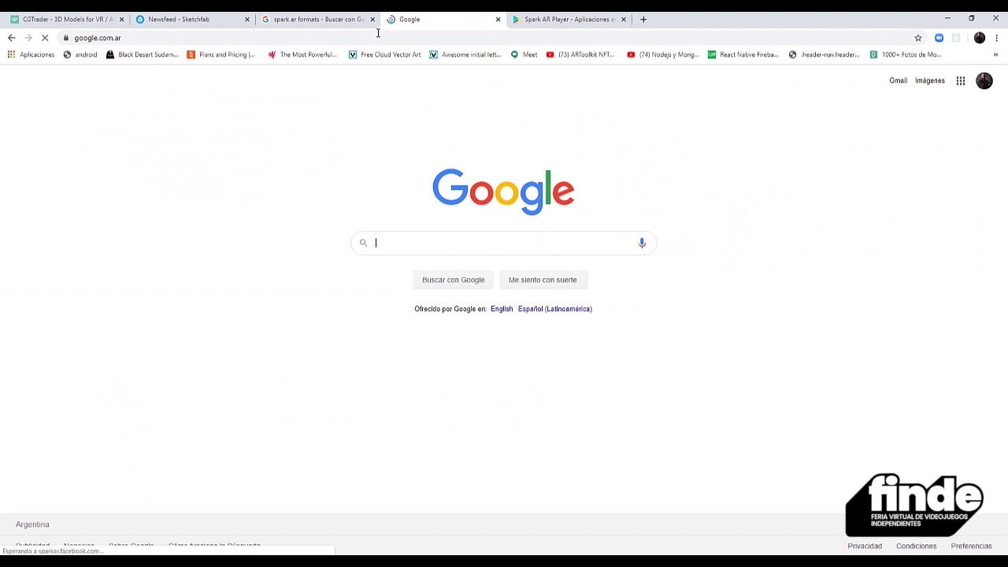
text(sp)
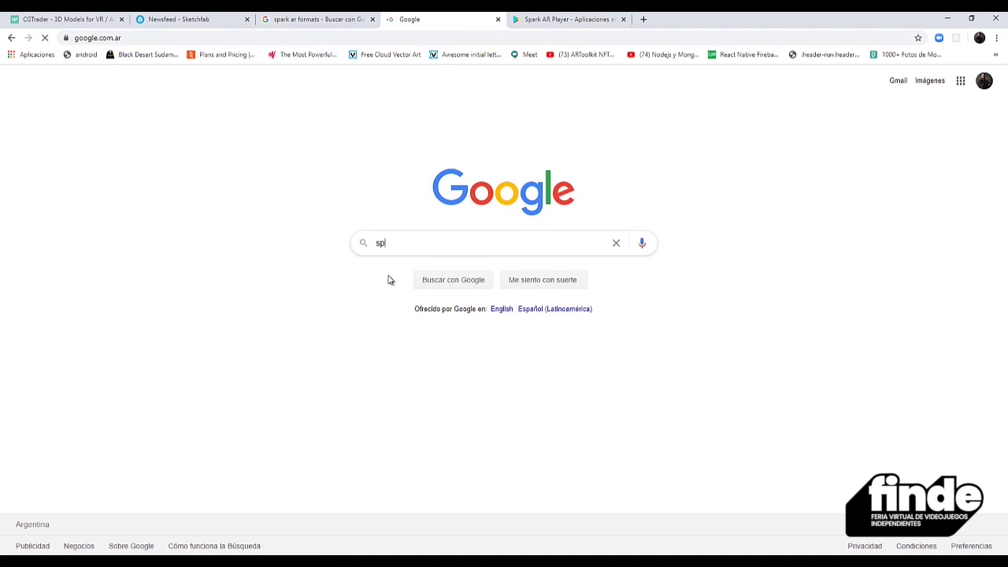
text(ark ar hu)
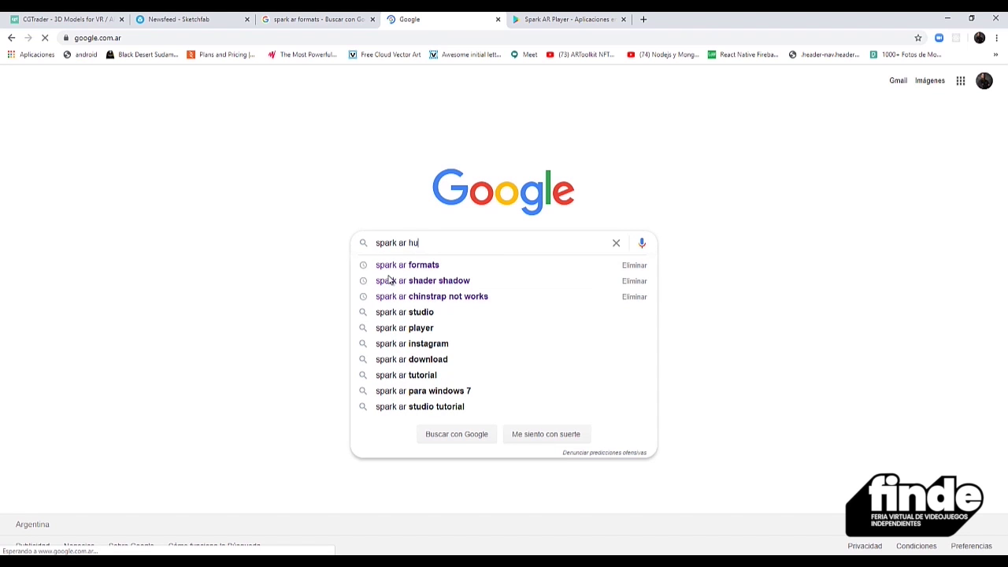
text(b)
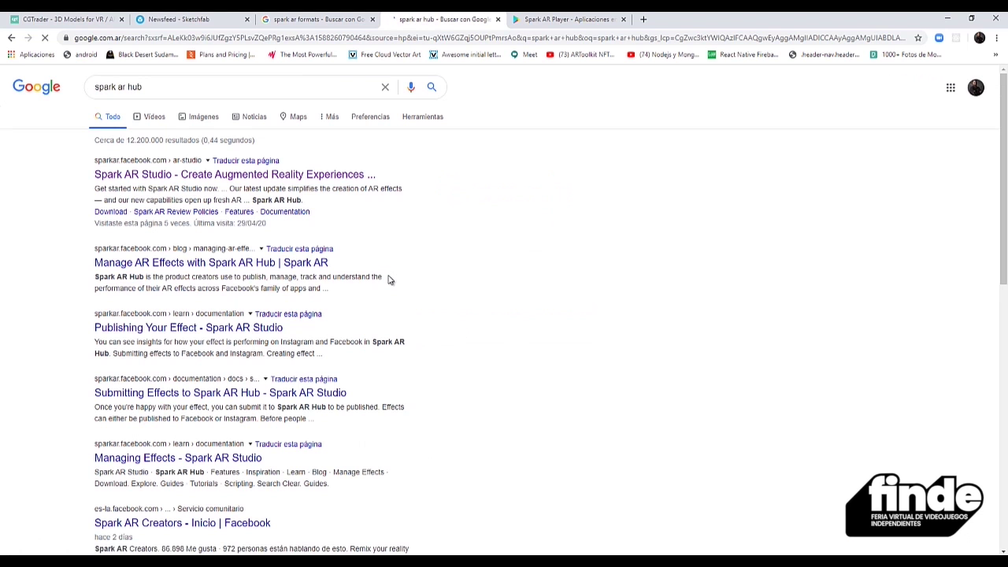
Step: Open the Spark AR Studio website from the search results and go to its Manage Effects page
middle_click(233, 183)
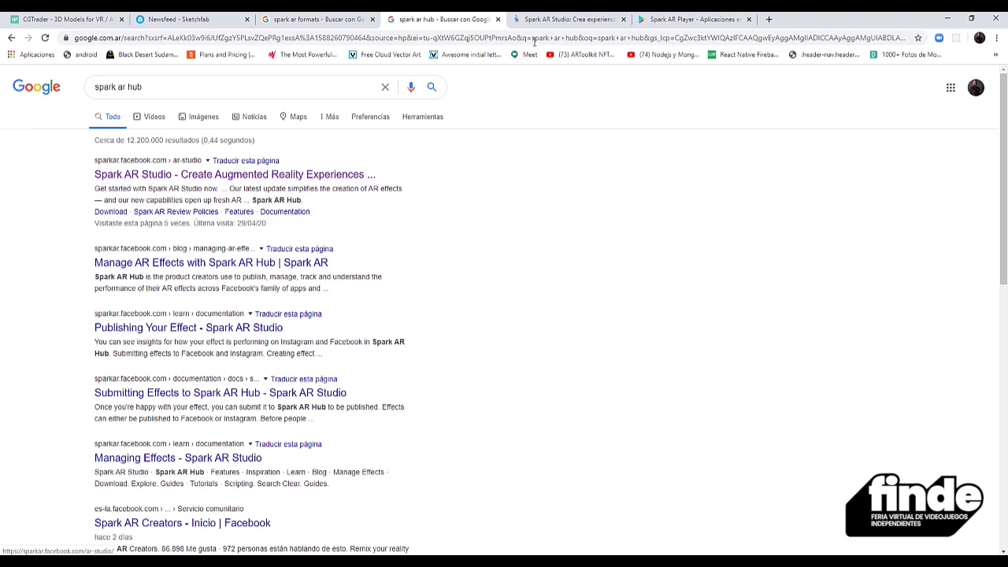
click(551, 20)
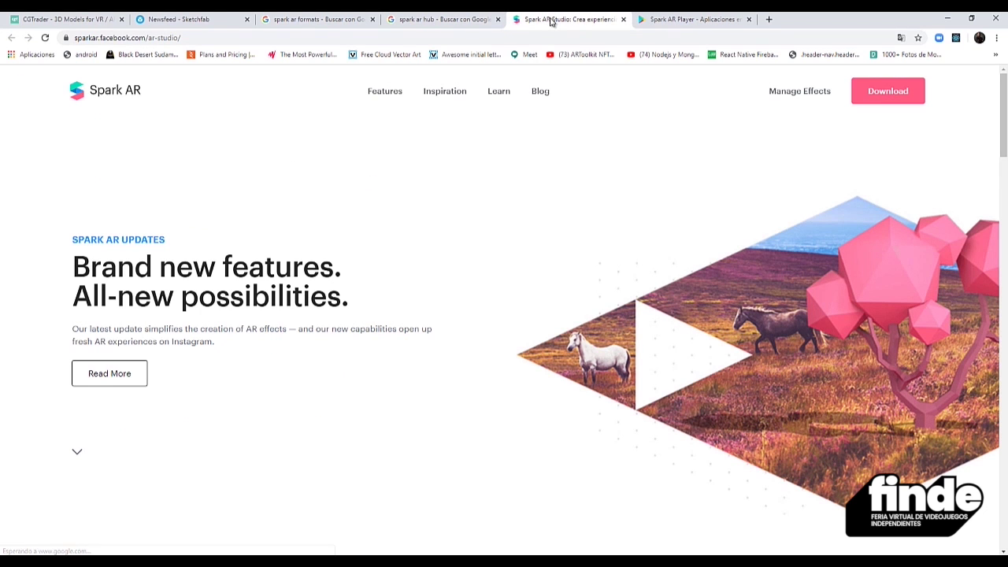
click(798, 95)
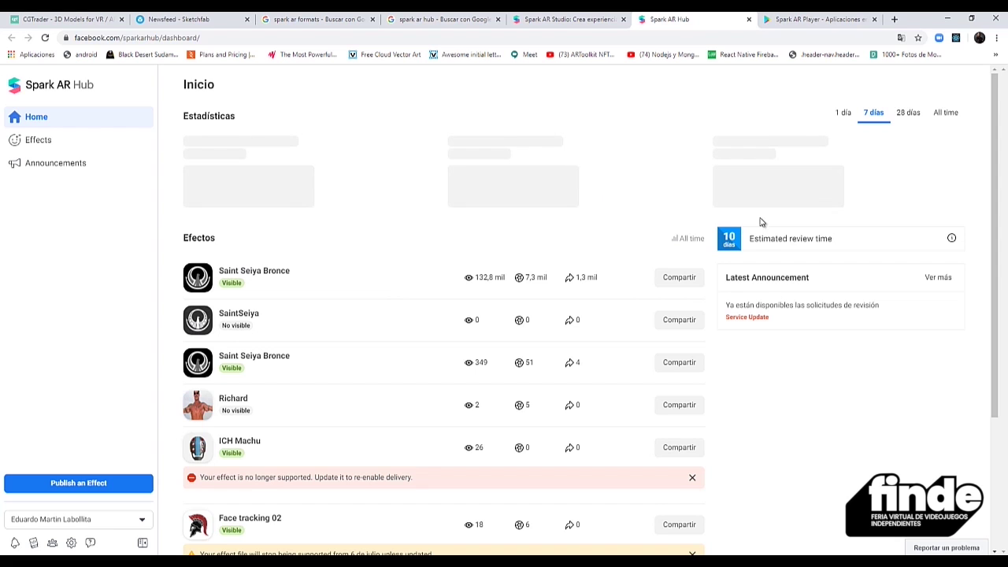
Step: Look over the existing effects on the Spark AR Hub dashboard and start publishing a new effect
scroll(738, 290, down, 3)
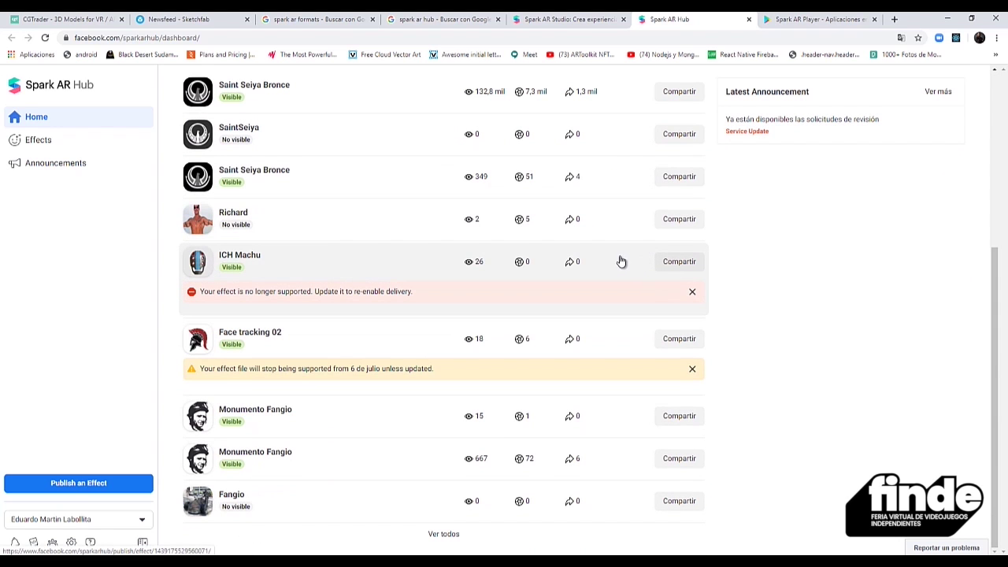
scroll(565, 334, up, 5)
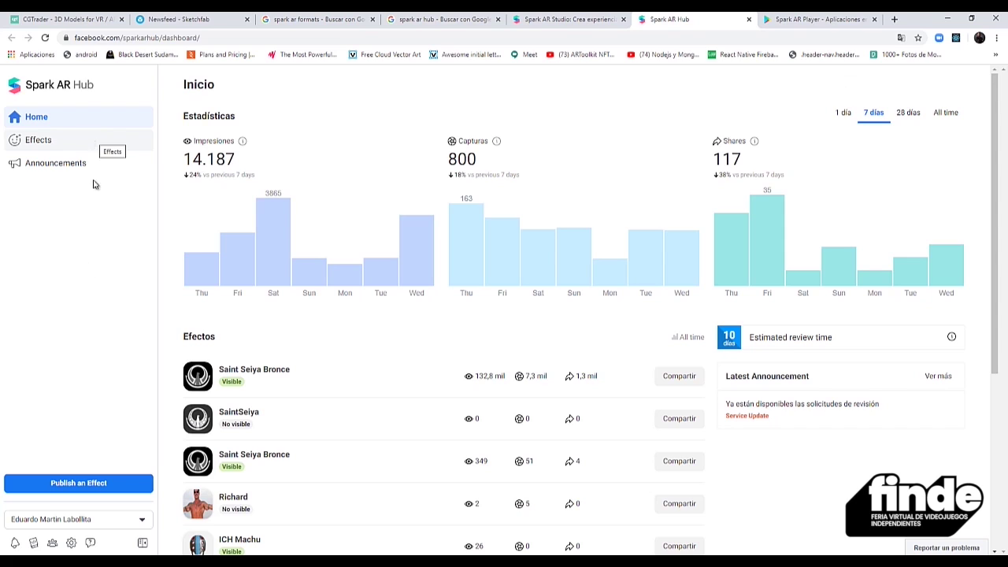
click(104, 484)
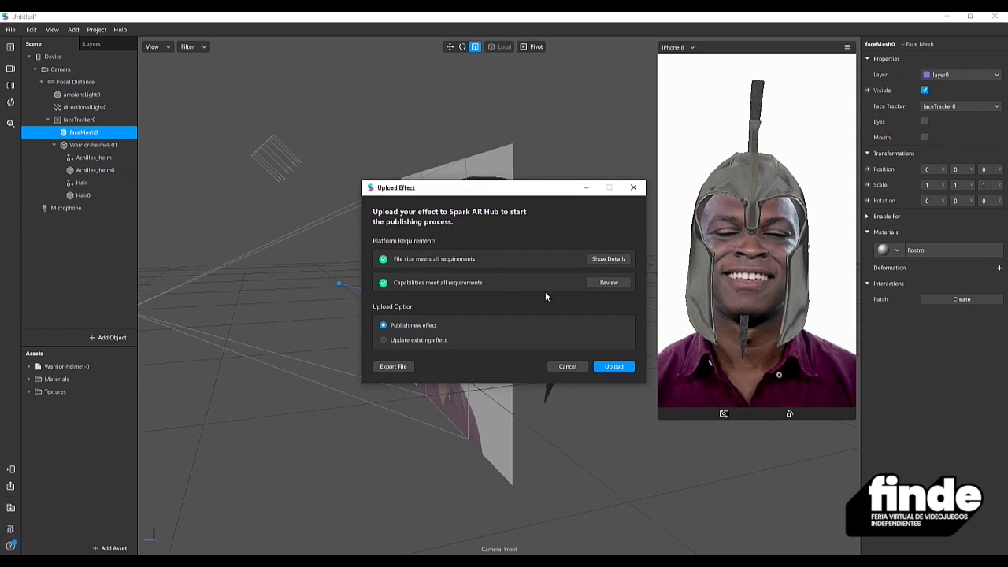
Step: In Spark AR Studio, export the effect file as filtro-rostro.arexport into the Curso-Spark/Materiales/Contenidos/Reconocimiento Facial folder
drag(515, 193, 436, 134)
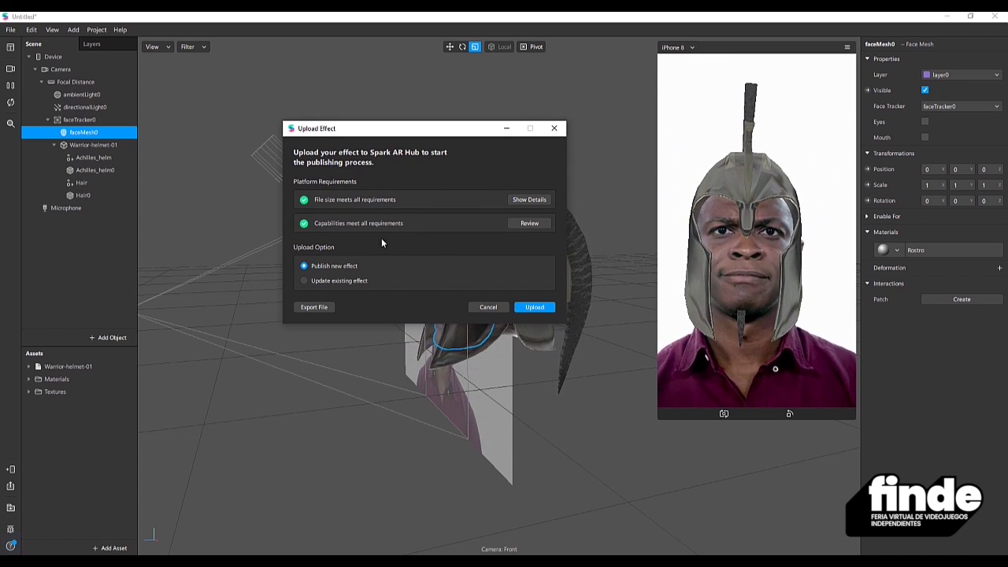
click(314, 307)
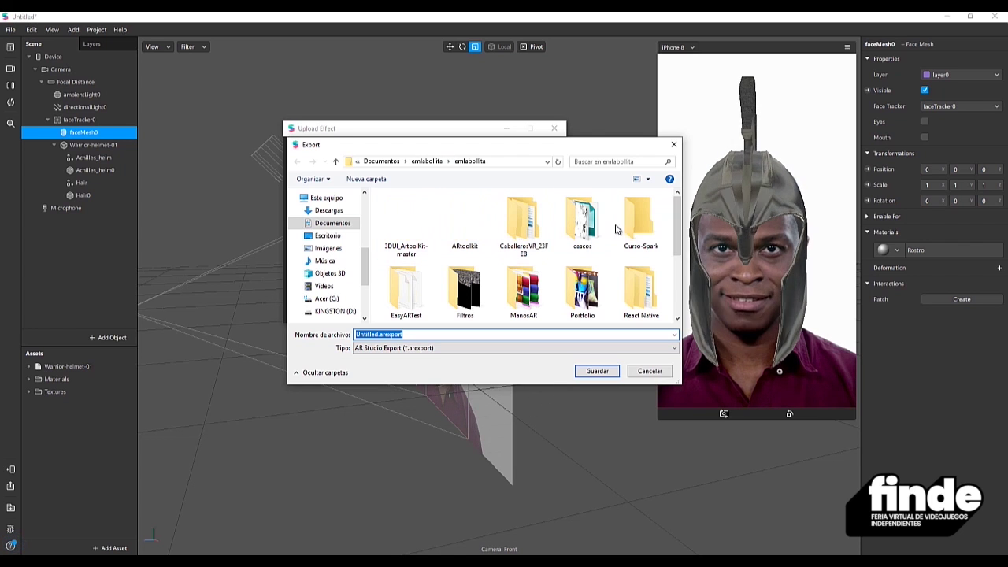
double_click(641, 219)
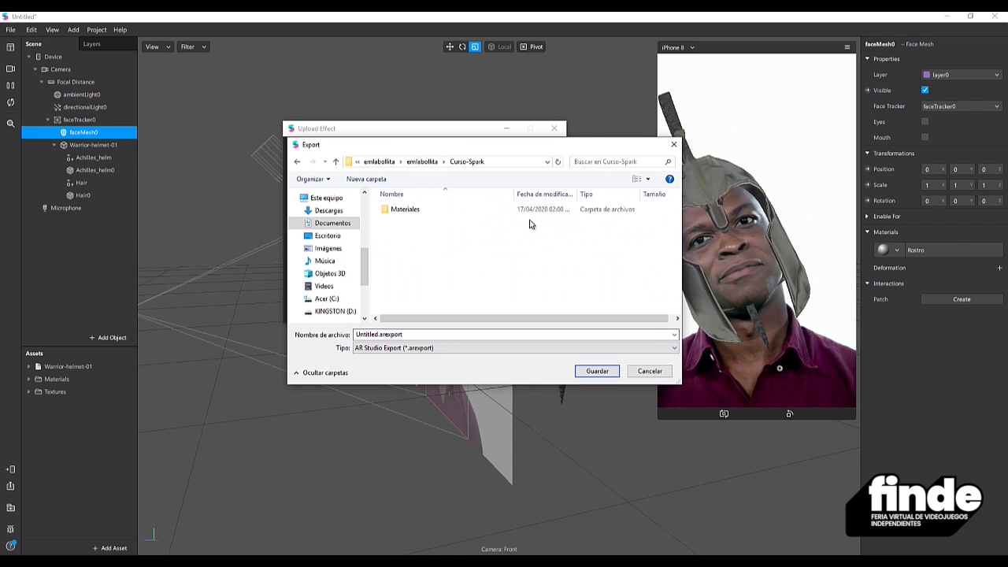
double_click(406, 210)
double_click(410, 210)
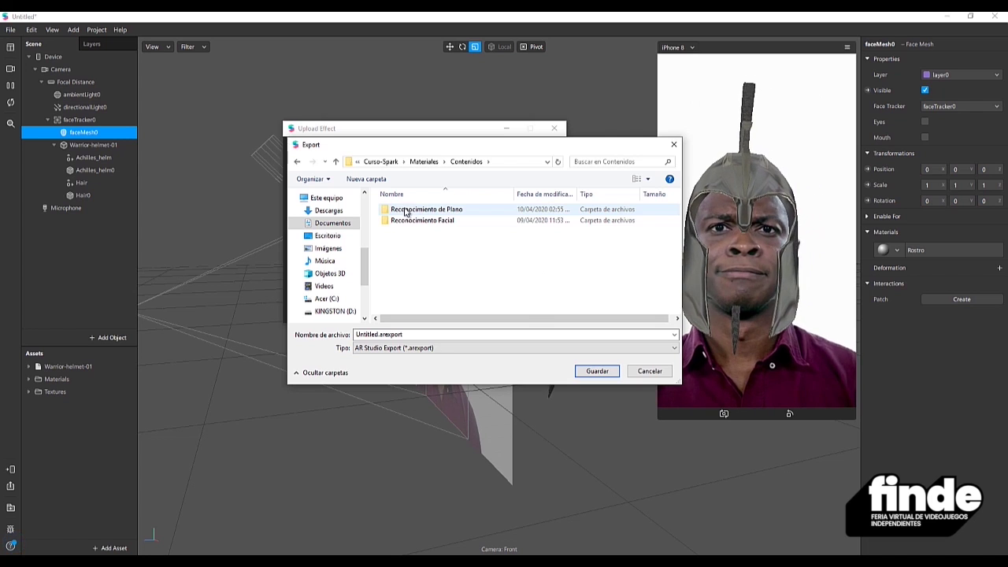
double_click(406, 220)
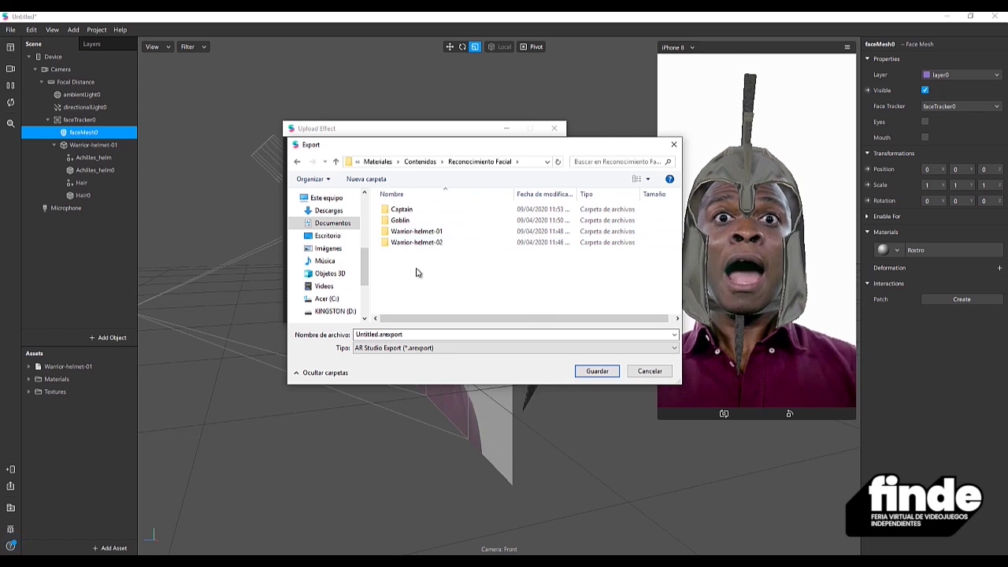
double_click(376, 335)
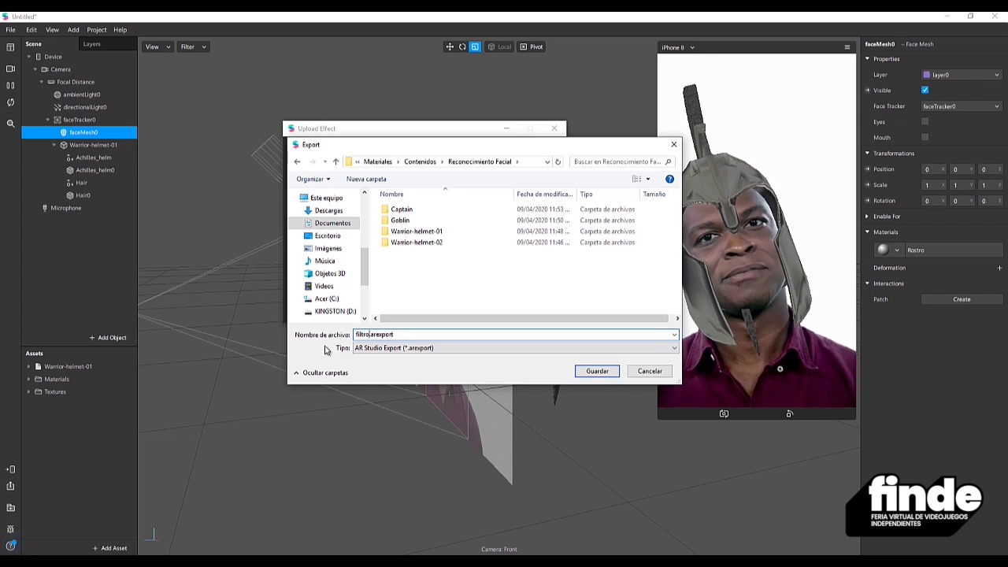
text(rostro)
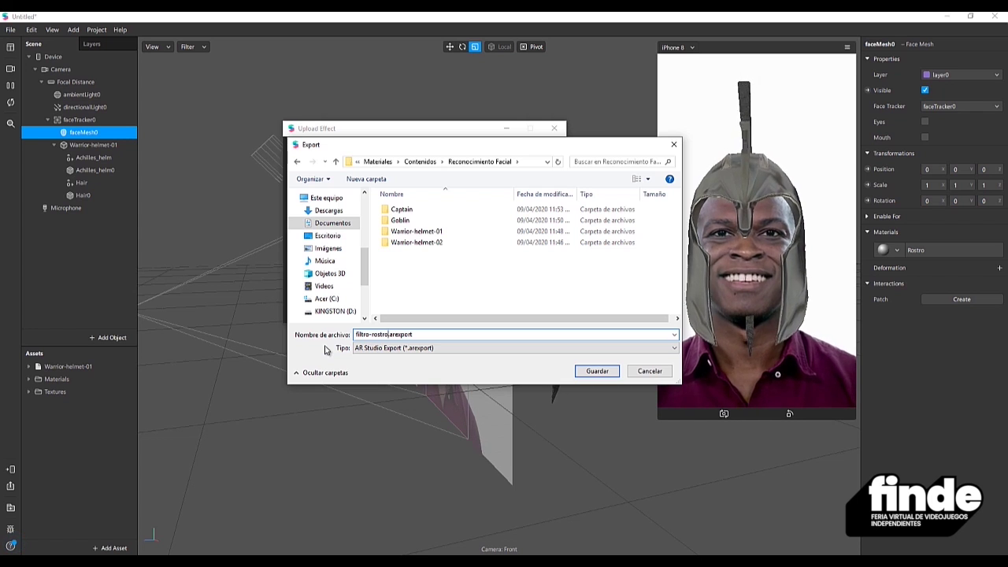
key(Return)
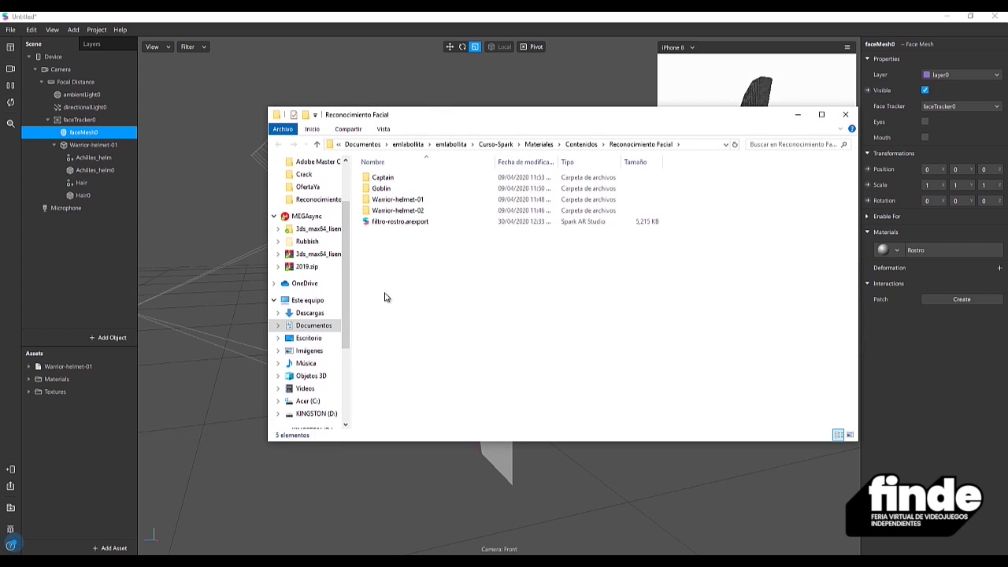
Step: In the Spark AR Hub publishing form, choose Instagram as the platform and upload filtro-rostro.arexport as the effect file
click(394, 223)
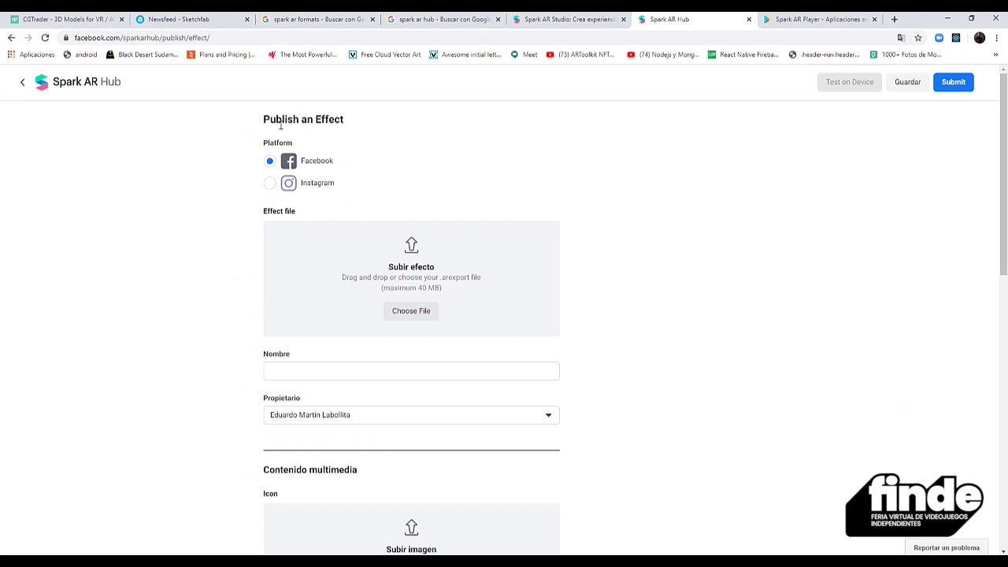
click(269, 186)
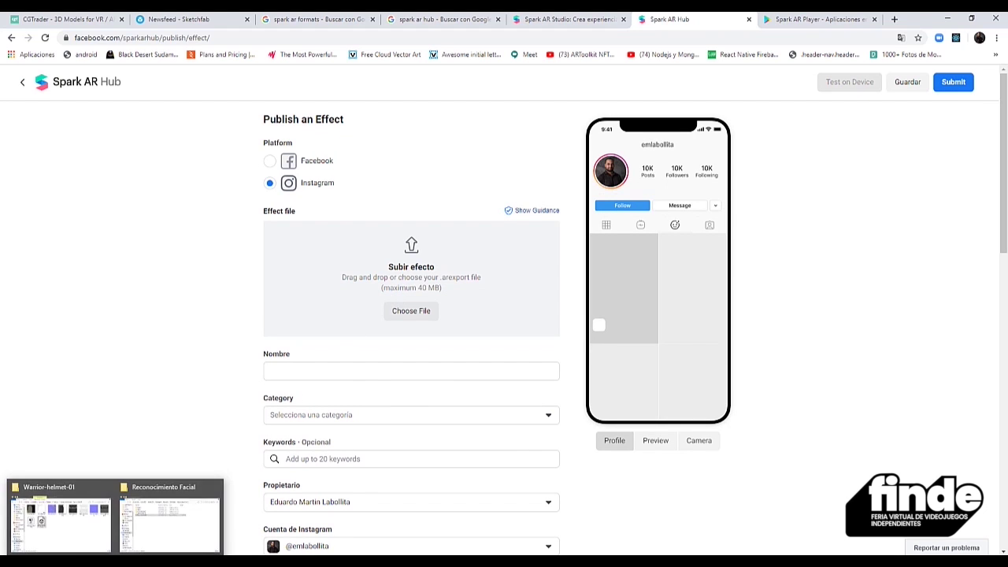
click(165, 529)
drag(423, 117, 683, 113)
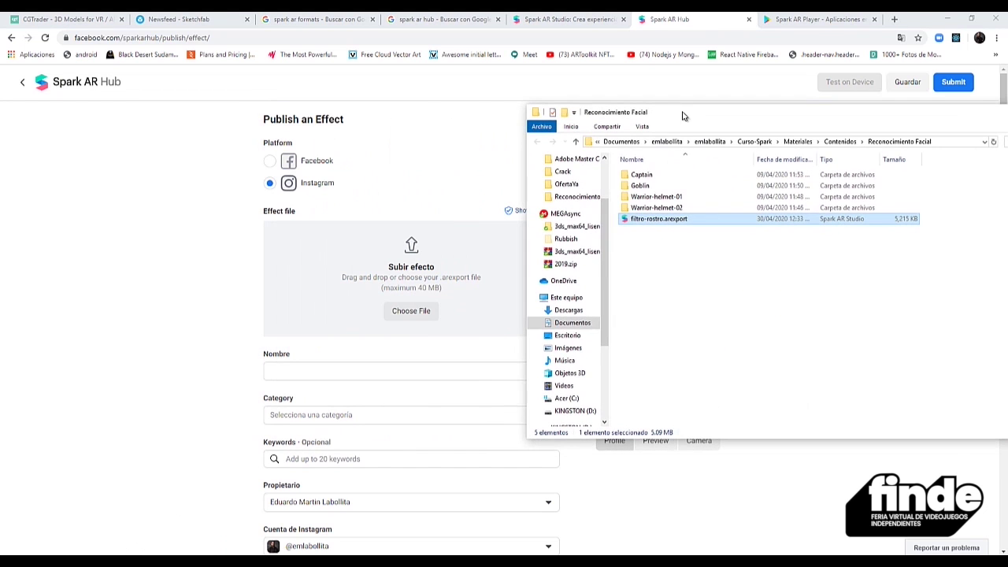
drag(654, 219, 406, 279)
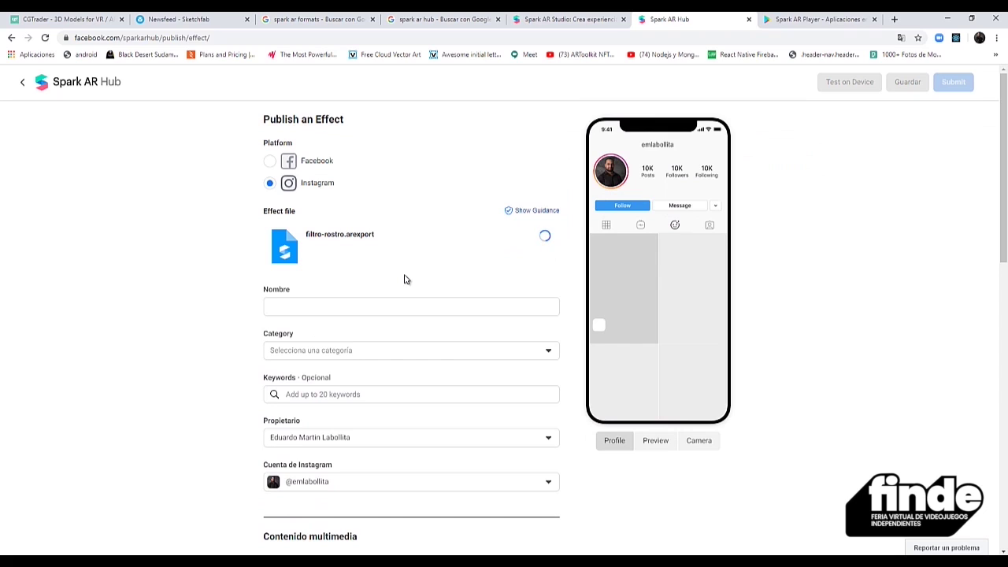
Step: Enter "Ejemplo de filtro" as the name of the effect
click(367, 306)
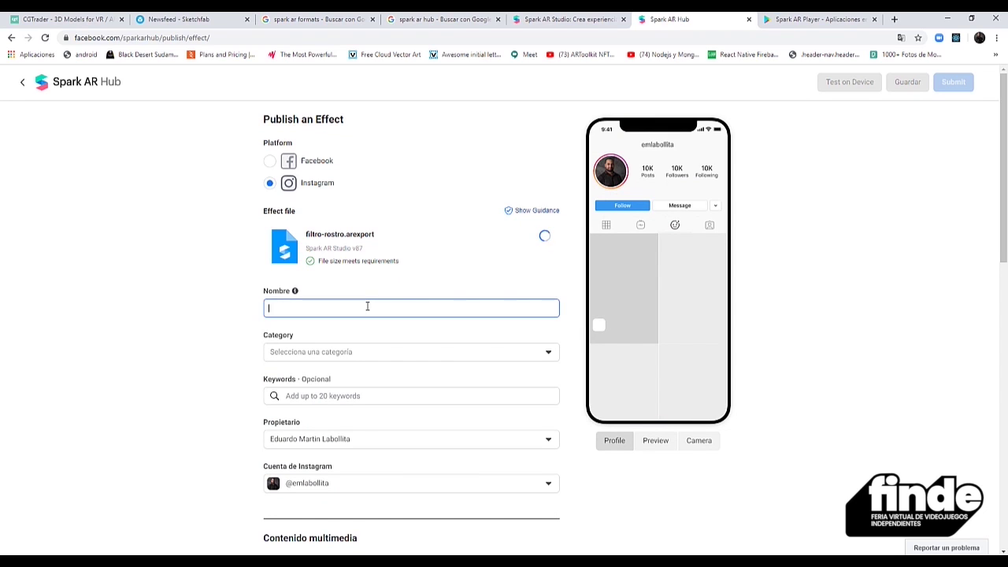
text(Ejemplo)
Step: Set the effect's category to Divertidos in the publishing form
scroll(249, 351, down, 2)
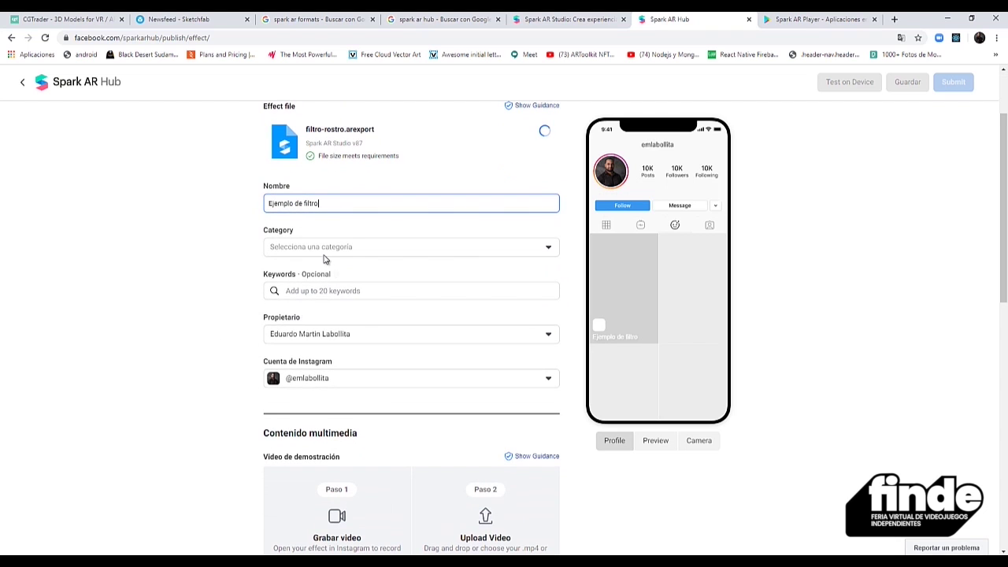
click(322, 250)
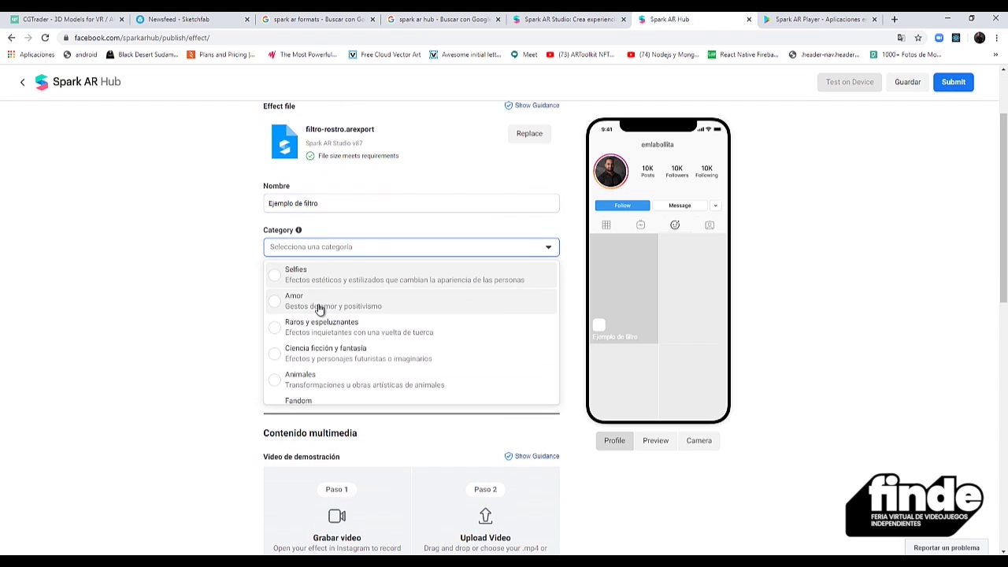
scroll(323, 288, down, 2)
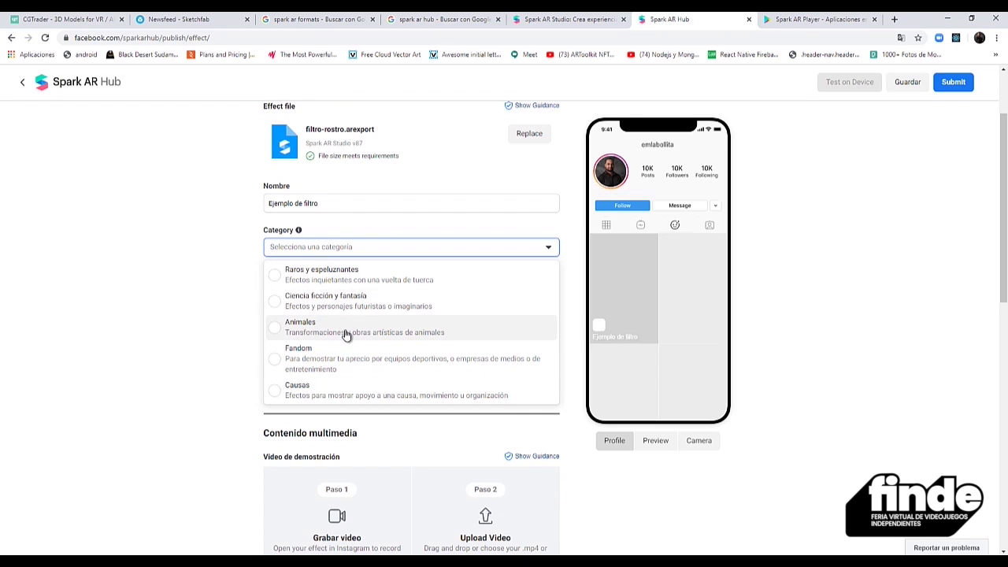
scroll(353, 362, down, 2)
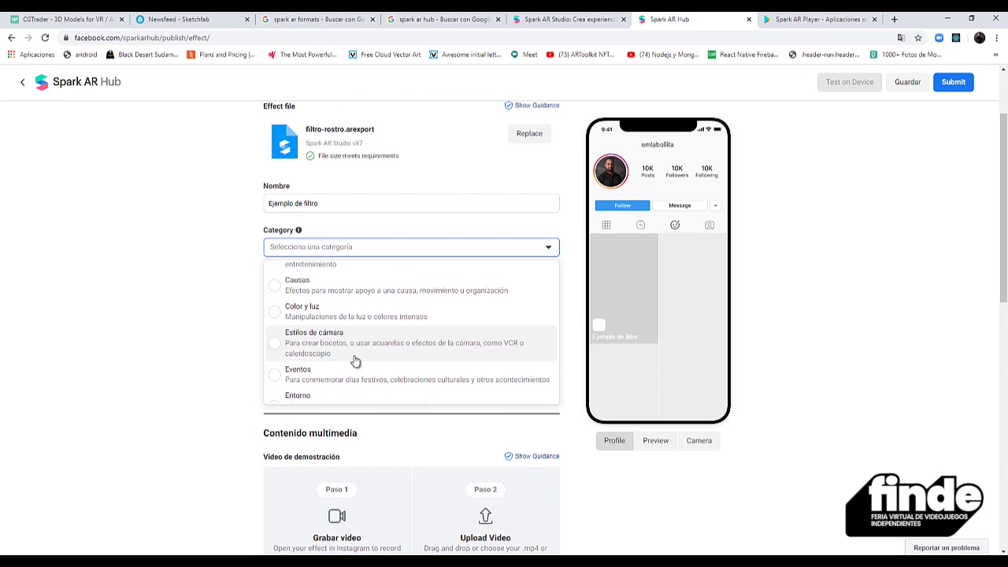
scroll(354, 360, down, 2)
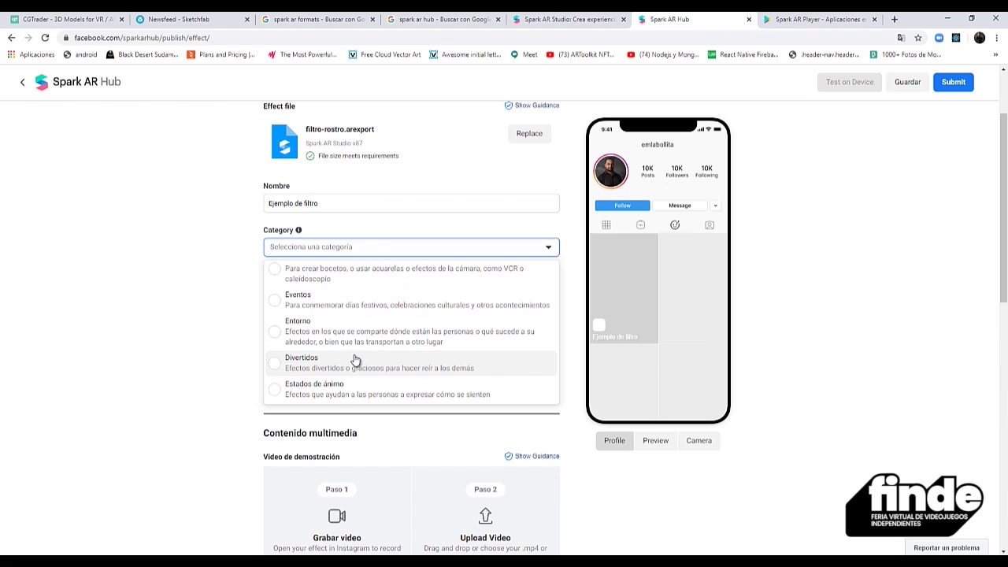
click(354, 360)
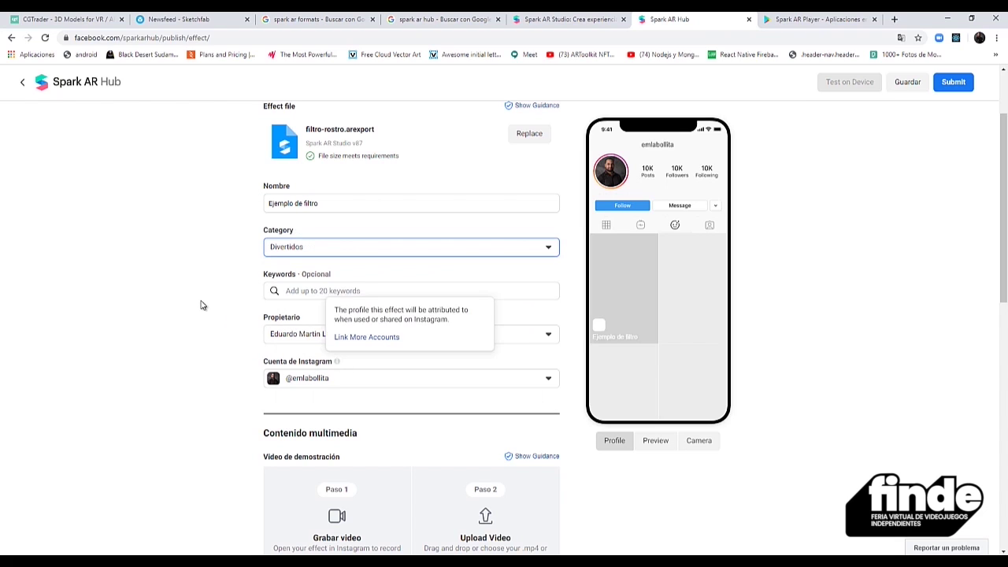
Step: Look over the optional keywords, owner, Instagram account, demo video and icon sections of the publishing form
click(329, 290)
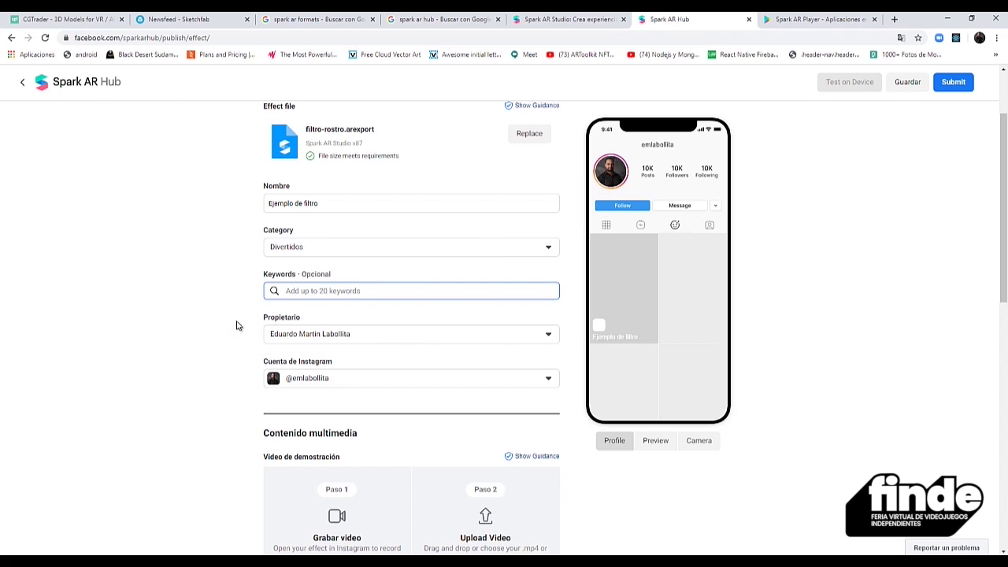
scroll(232, 318, down, 2)
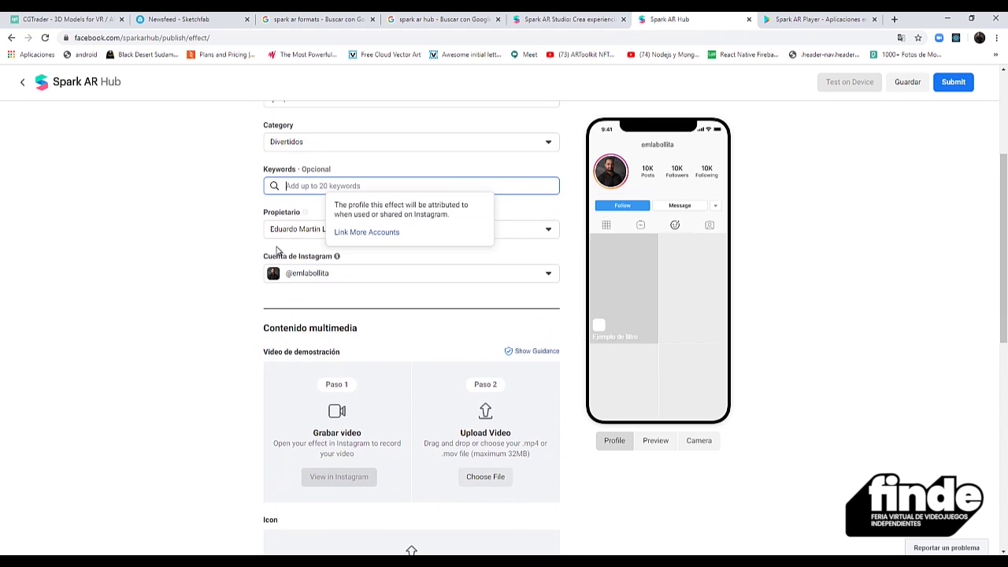
scroll(198, 303, down, 2)
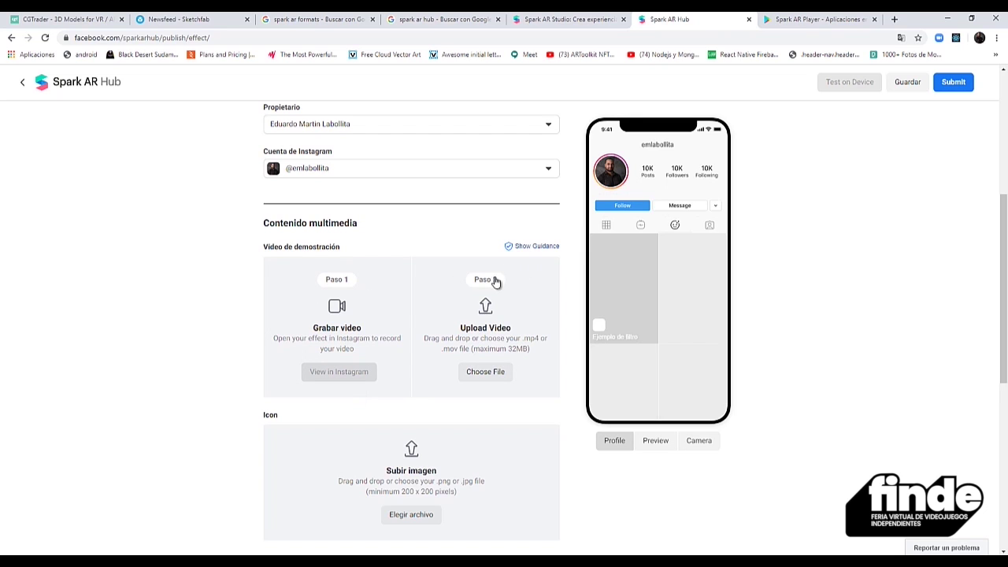
scroll(516, 323, down, 1)
scroll(516, 322, down, 2)
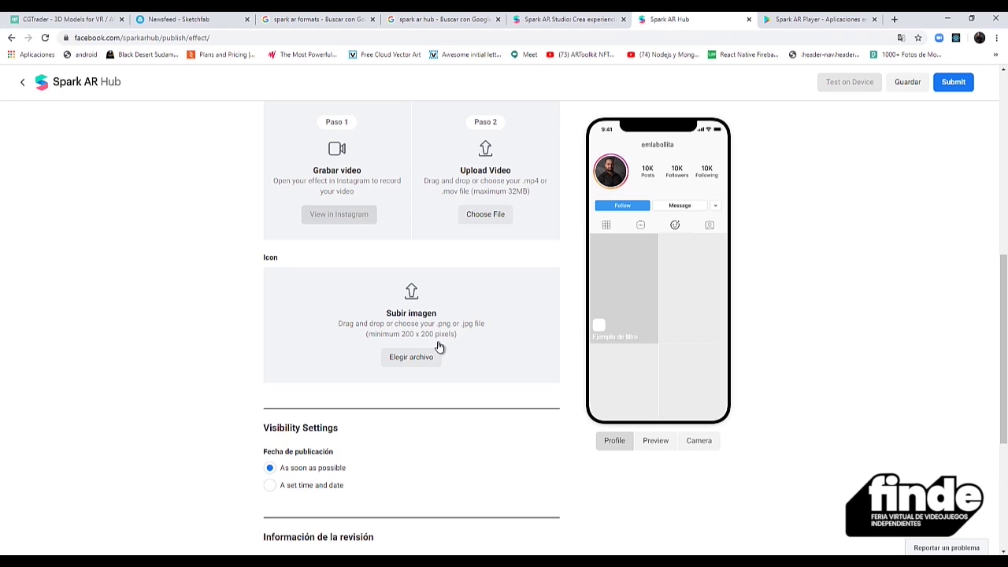
scroll(446, 344, down, 2)
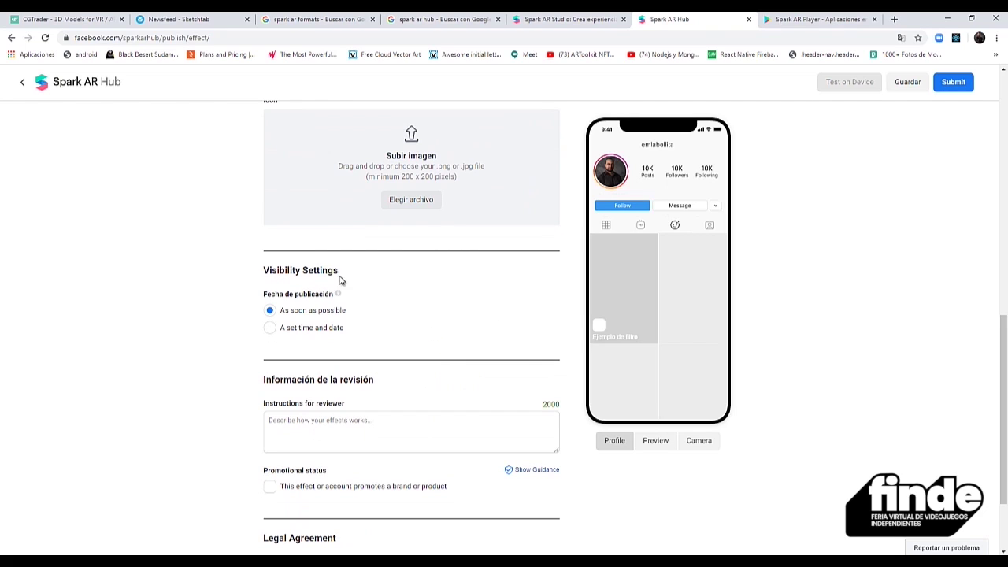
Step: Try a set time and date for publication, restore As soon as possible, and check the instructions for the reviewer
click(269, 329)
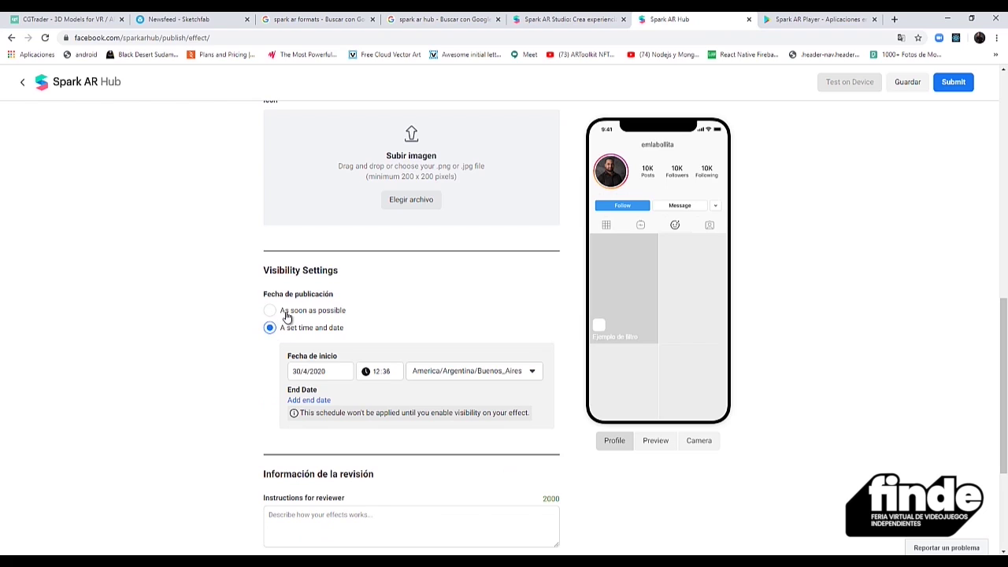
click(270, 312)
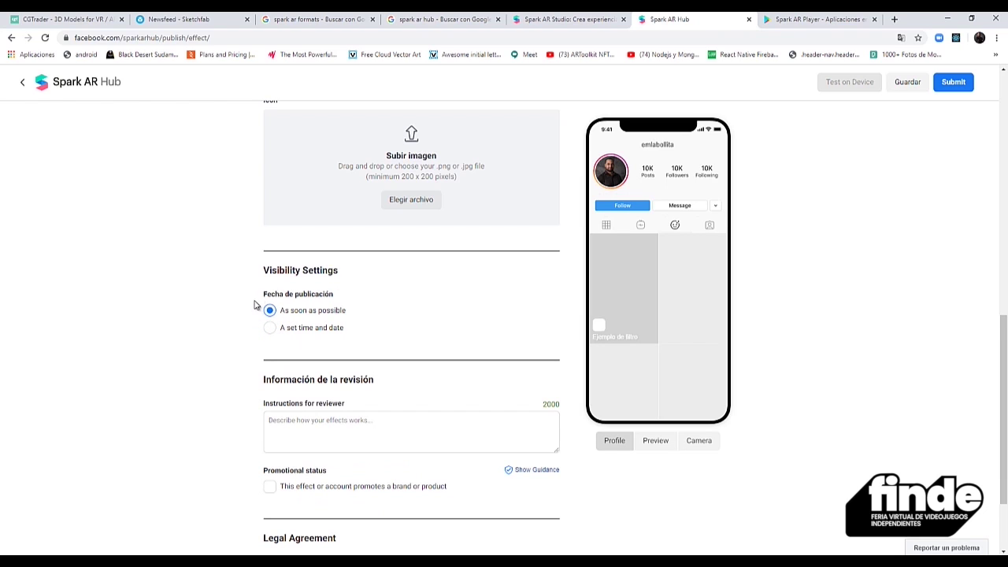
scroll(212, 333, down, 1)
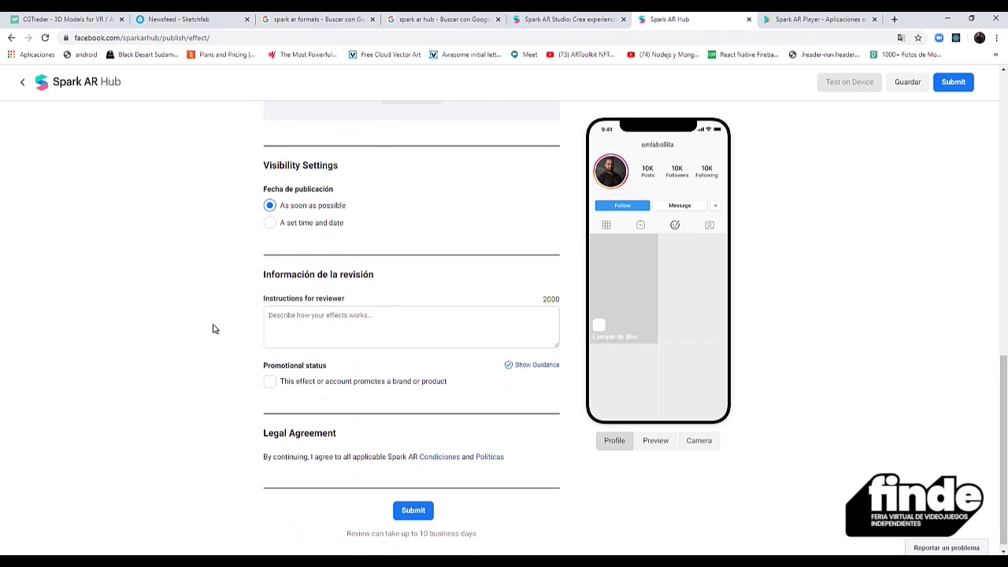
click(287, 325)
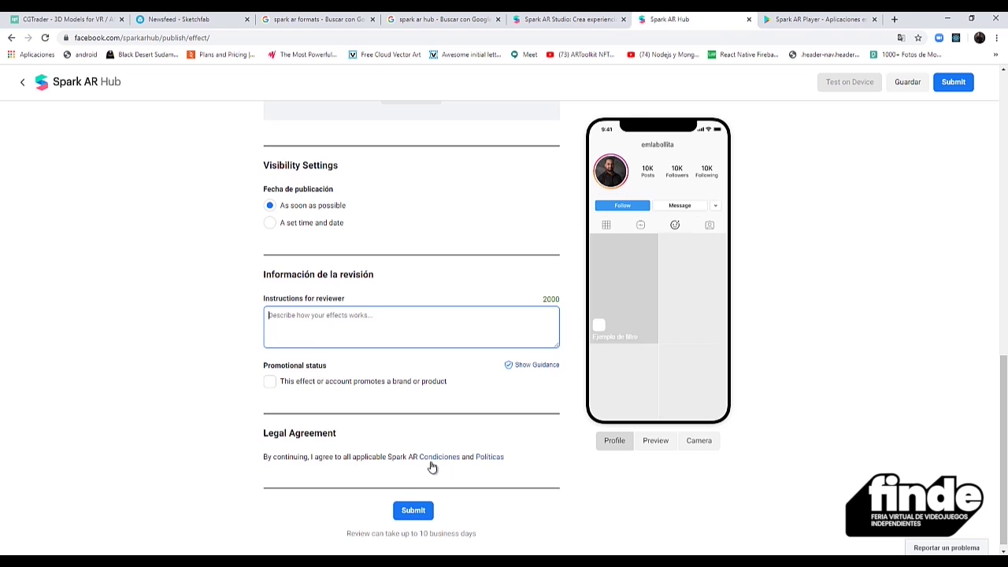
Step: Compare the Profile, Preview and Camera views of the effect in the phone mock-up
click(652, 442)
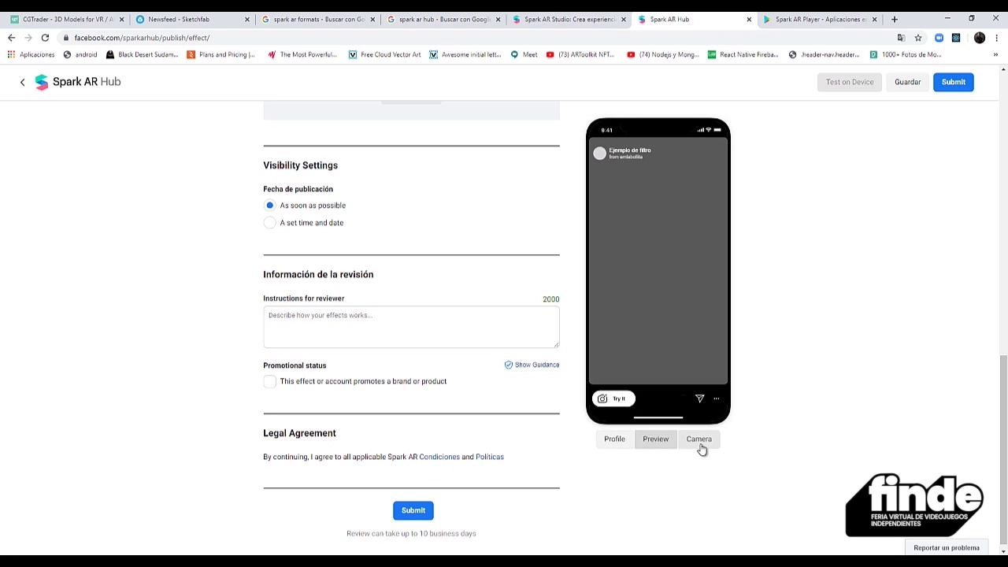
click(622, 441)
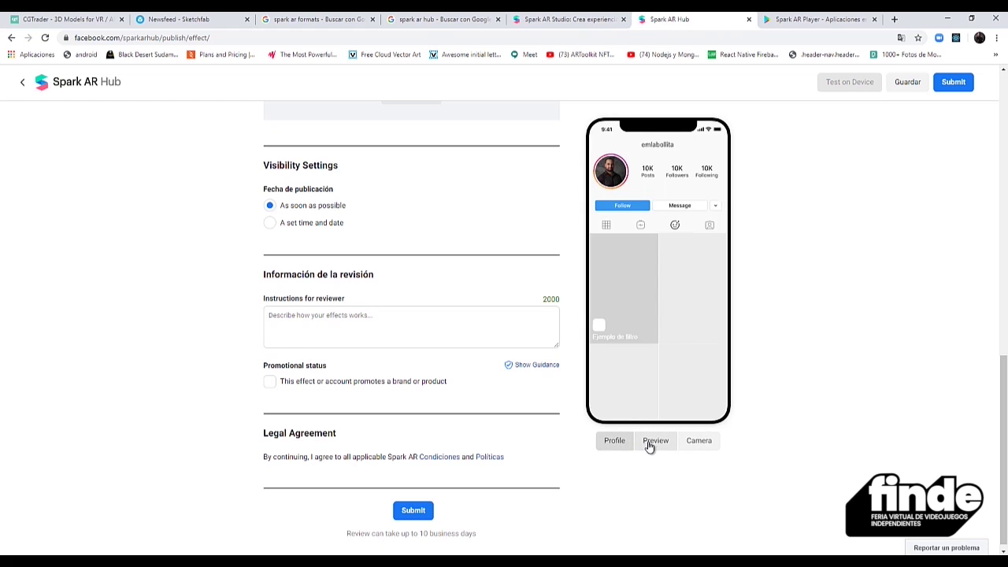
click(649, 442)
click(614, 442)
click(656, 442)
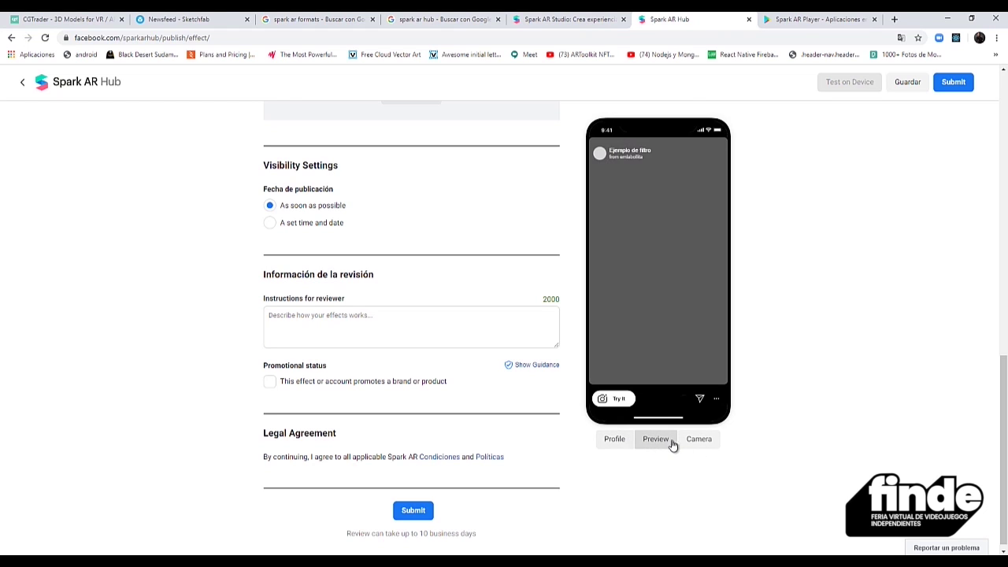
click(692, 445)
click(618, 446)
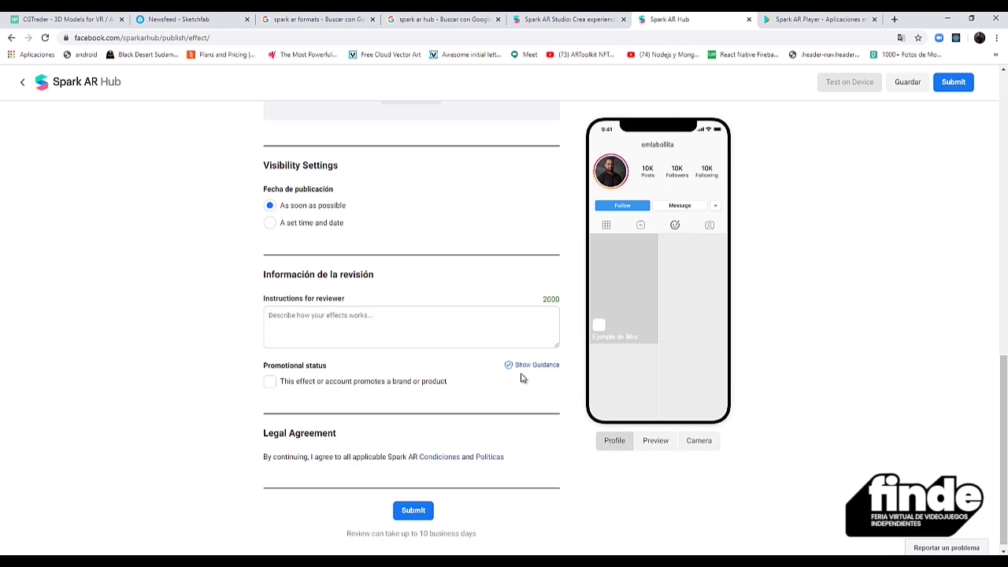
Step: Review the whole publishing form from start to end and return to the dashboard without saving it
scroll(523, 379, up, 10)
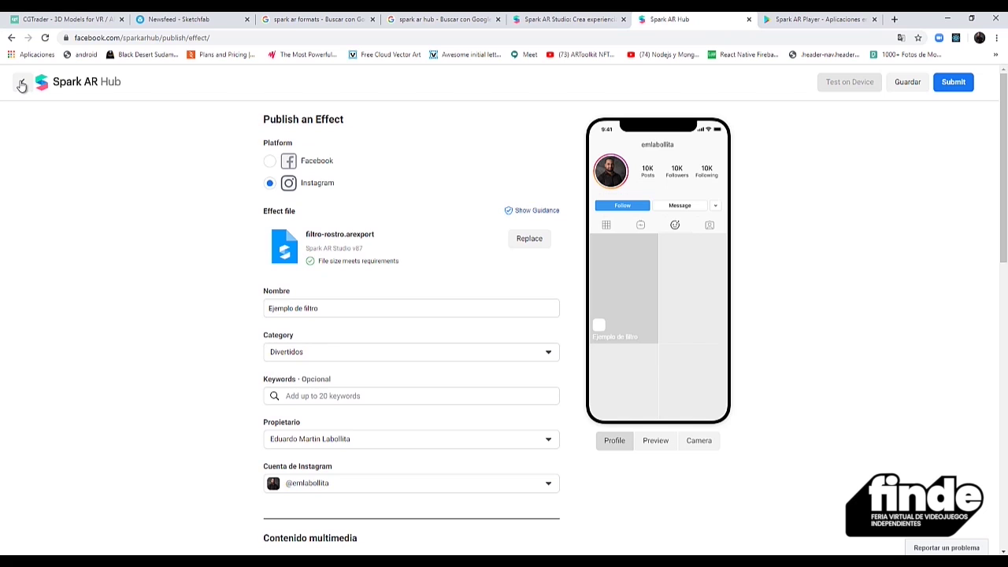
scroll(362, 274, down, 10)
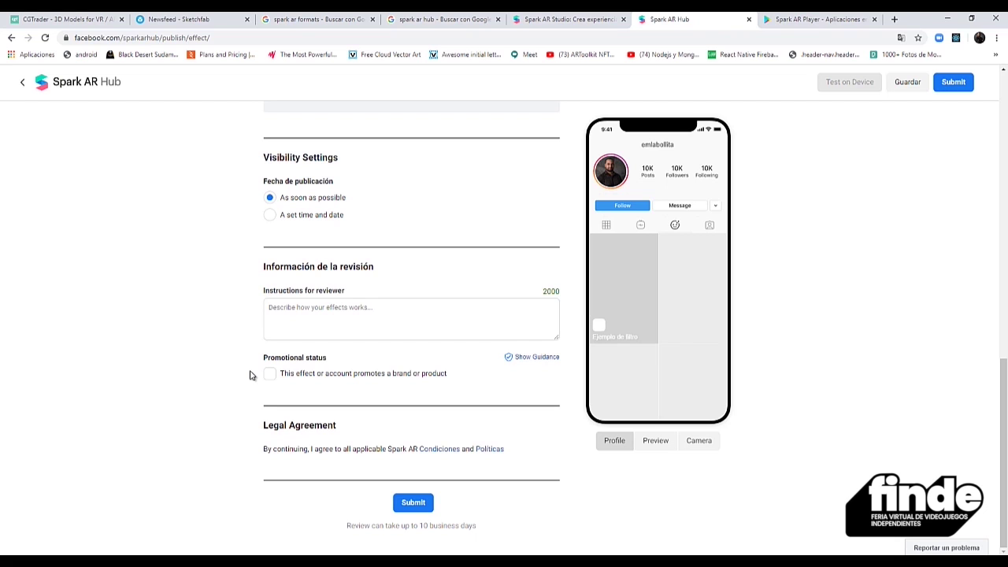
scroll(249, 375, up, 12)
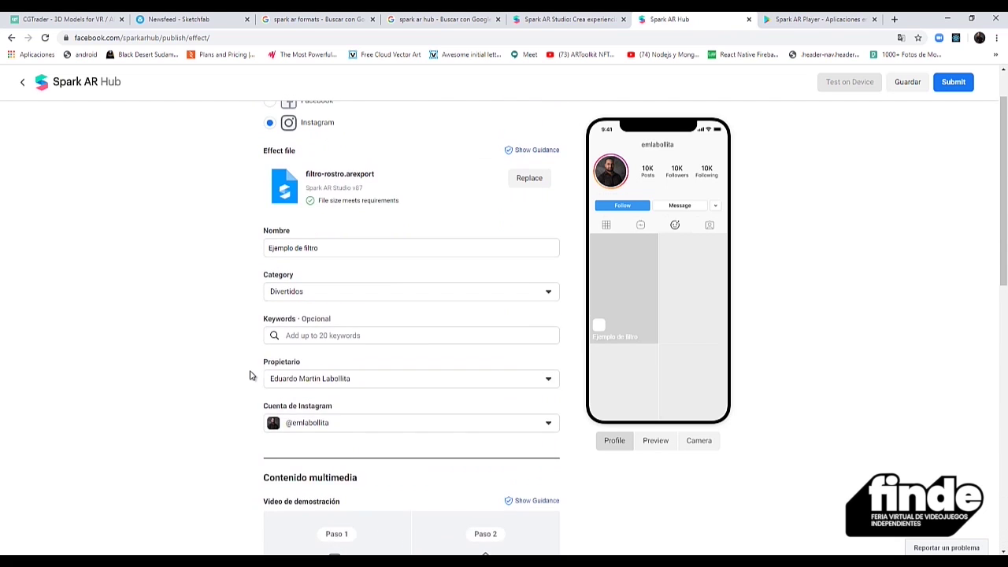
click(23, 83)
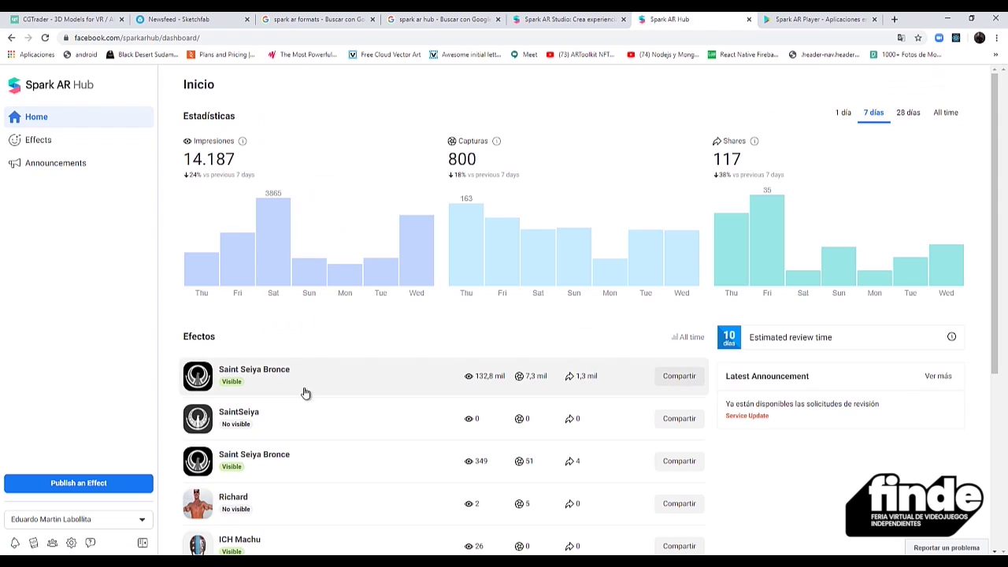
Step: View the Saint Seiya Bronce effect from the dashboard, return home, and open the full list of effects
click(284, 376)
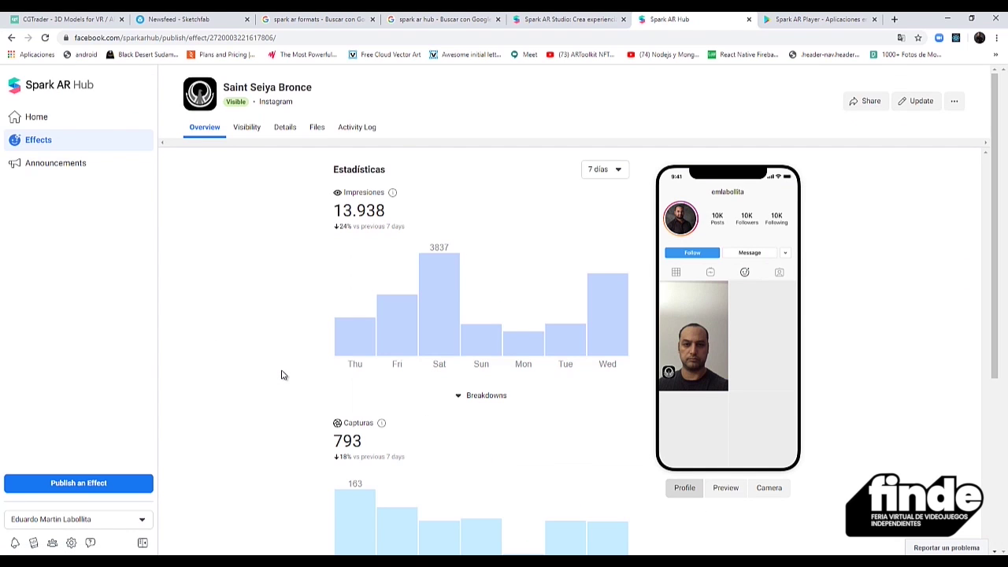
click(56, 123)
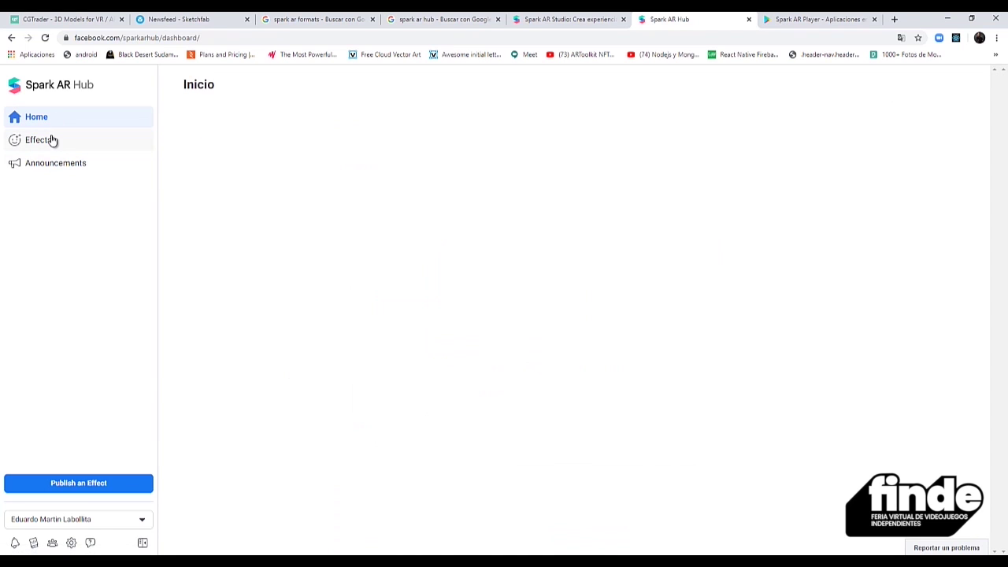
click(52, 140)
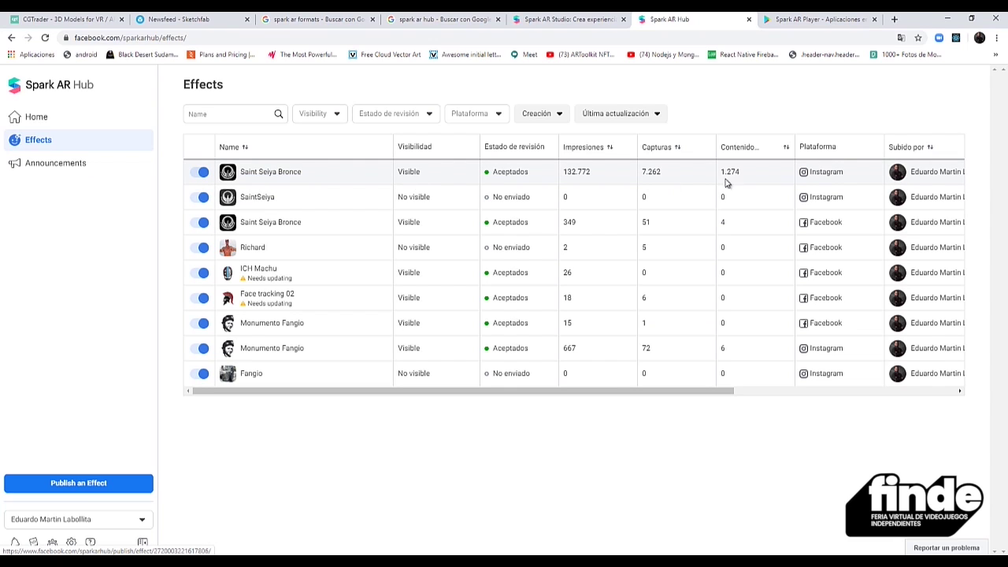
Step: Examine the impressions, captures and shares statistics of the Instagram effect Saint Seiya Bronce
click(263, 172)
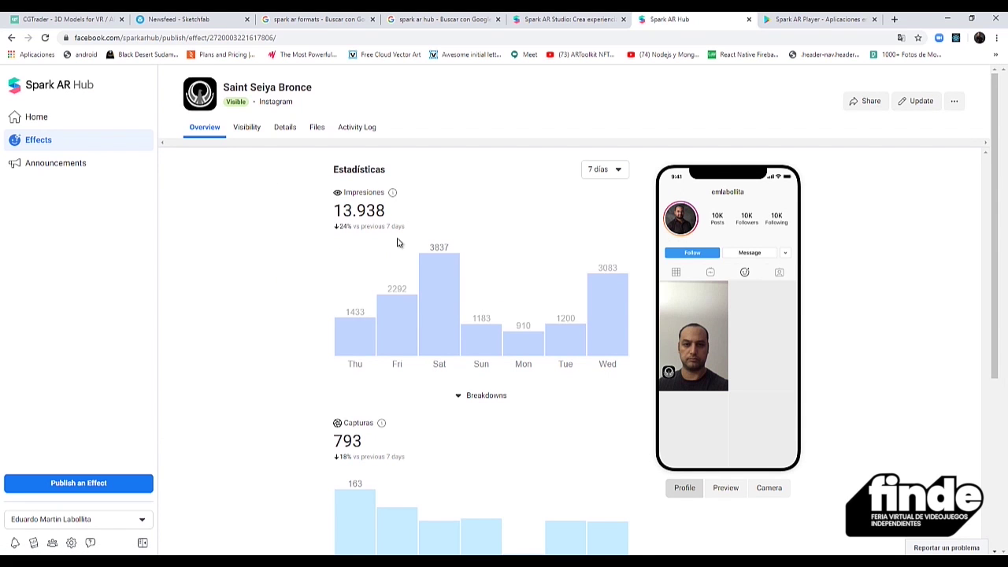
scroll(327, 370, down, 3)
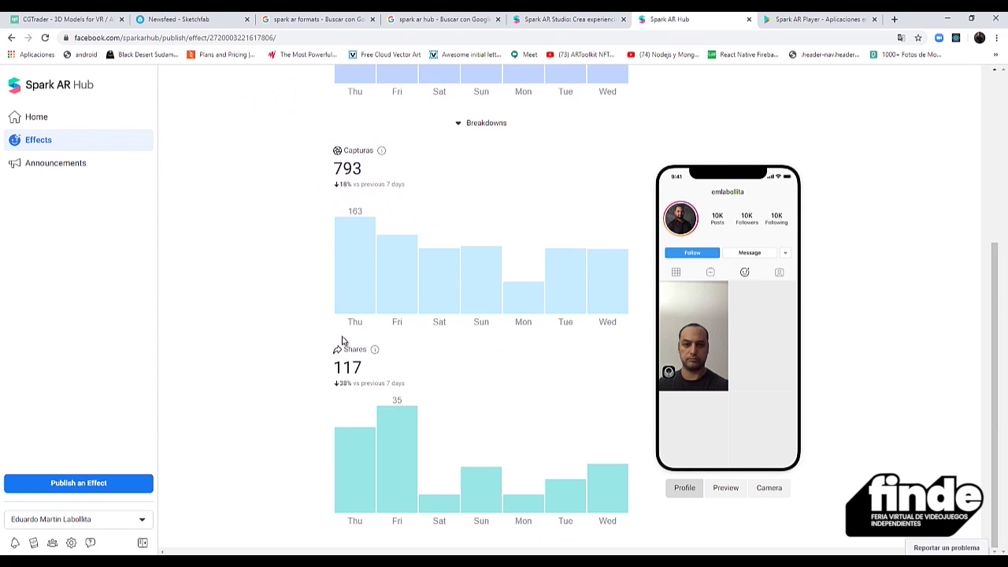
scroll(342, 340, up, 3)
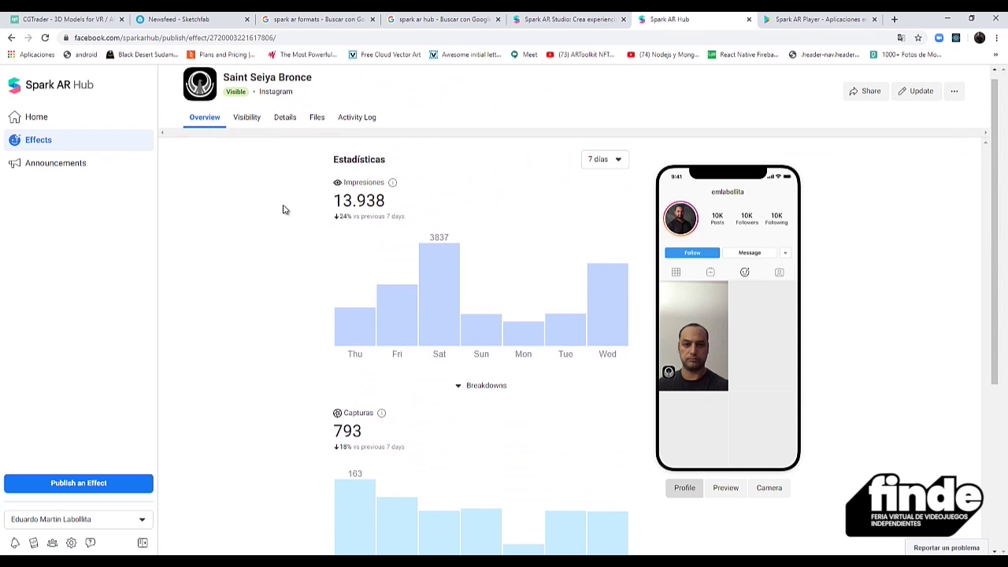
Step: Examine the visibility settings and the publication details of the Saint Seiya Bronce effect
click(245, 118)
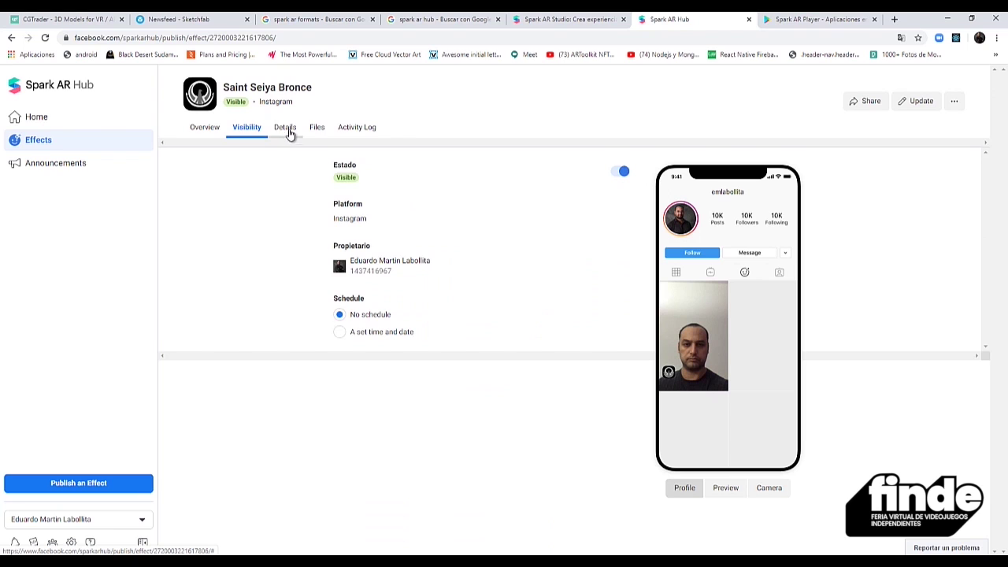
click(286, 130)
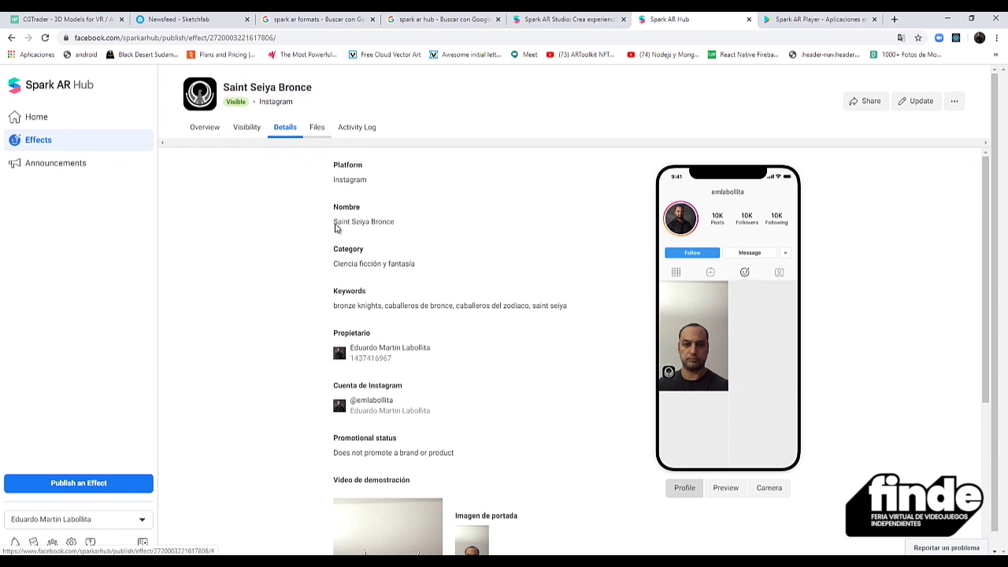
scroll(380, 266, down, 3)
scroll(381, 268, up, 3)
scroll(382, 265, down, 3)
scroll(383, 266, up, 3)
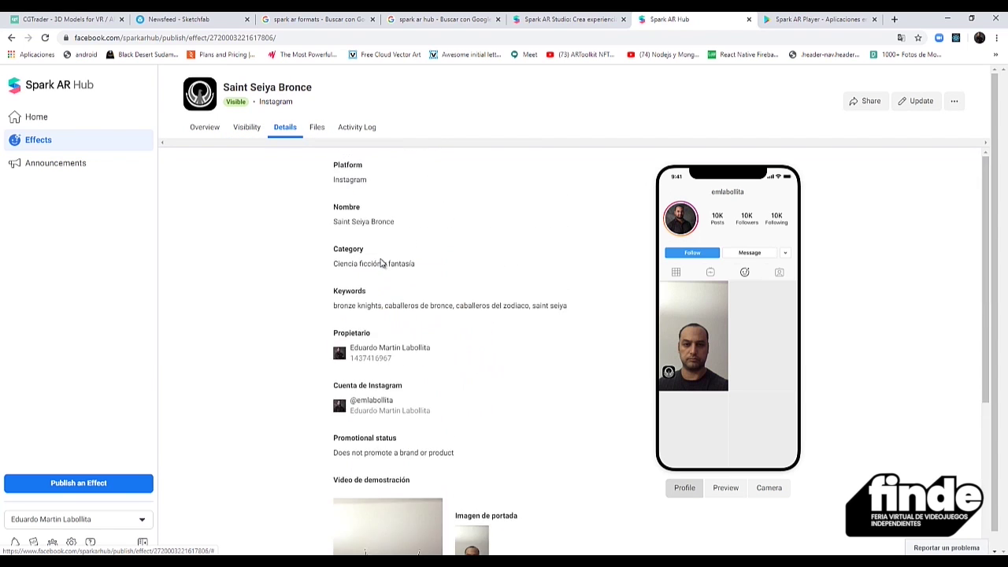
Step: Check the uploaded file of Saint Seiya Bronce and view the effect in the Preview and Camera mock-ups
click(317, 128)
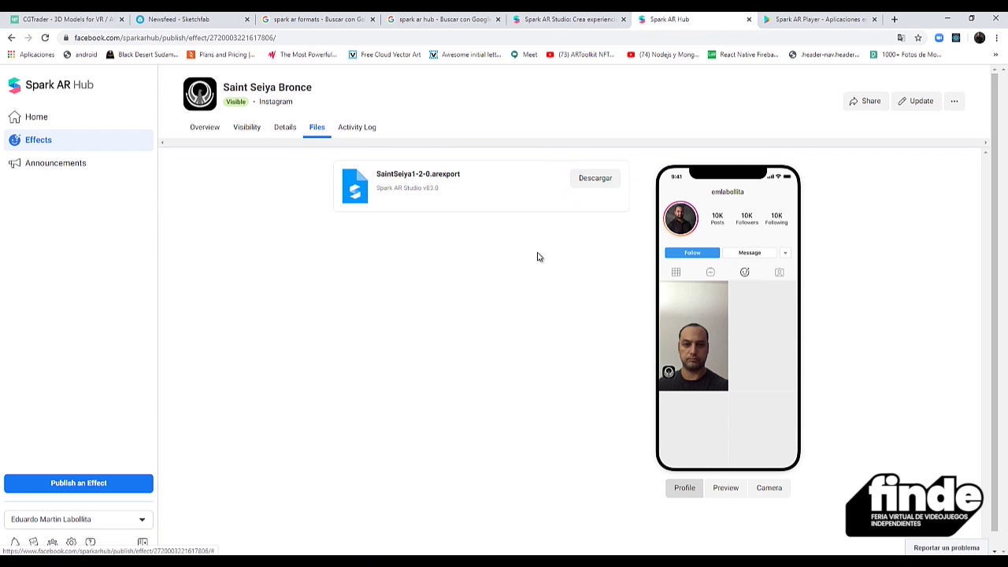
click(721, 489)
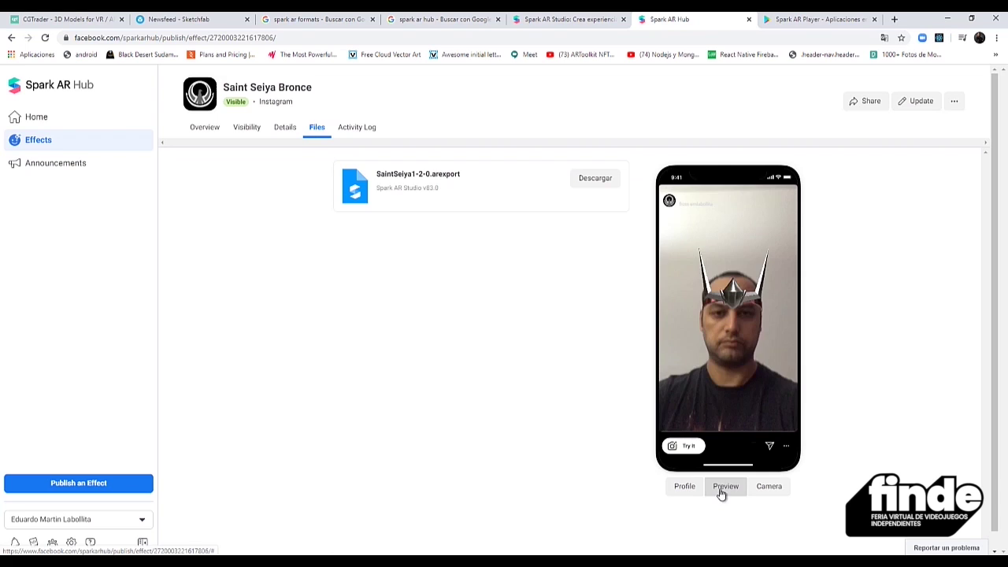
click(765, 489)
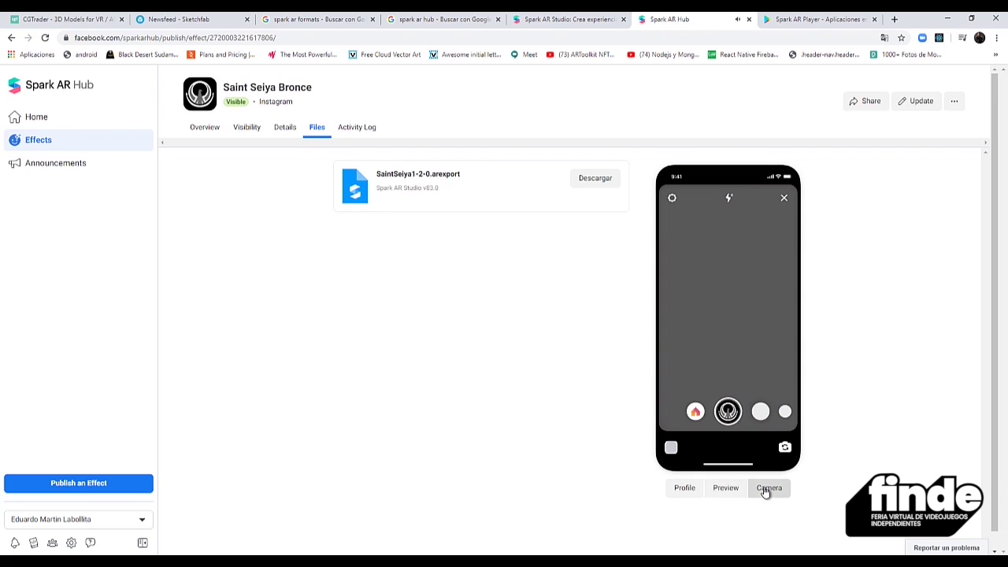
Step: Check the Profile mock-up and the activity log of the Saint Seiya Bronce effect
click(684, 489)
click(356, 129)
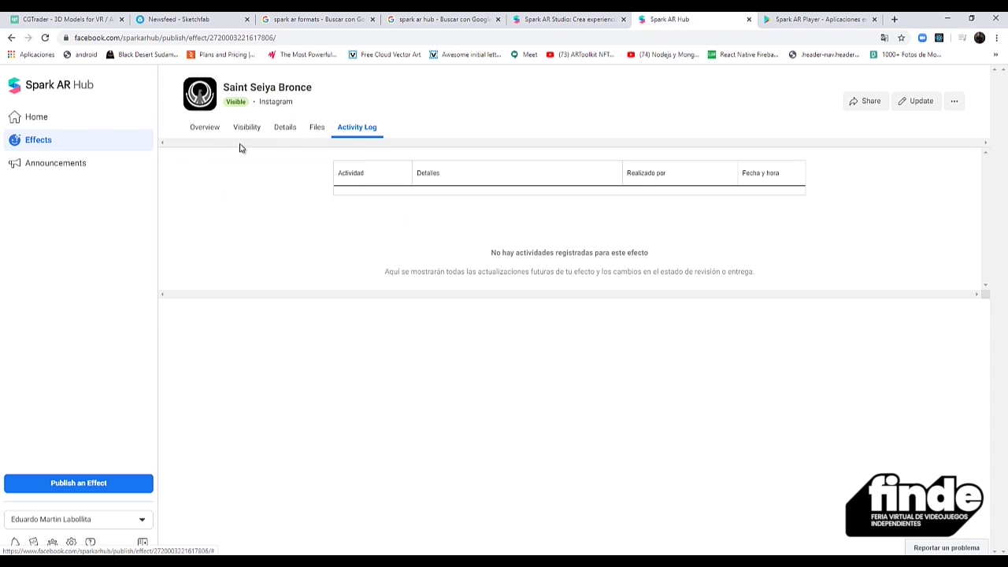
Step: Read the Spark AR Hub announcements, return home, and reopen the statistics overview of the visible Saint Seiya Bronce effect
click(71, 170)
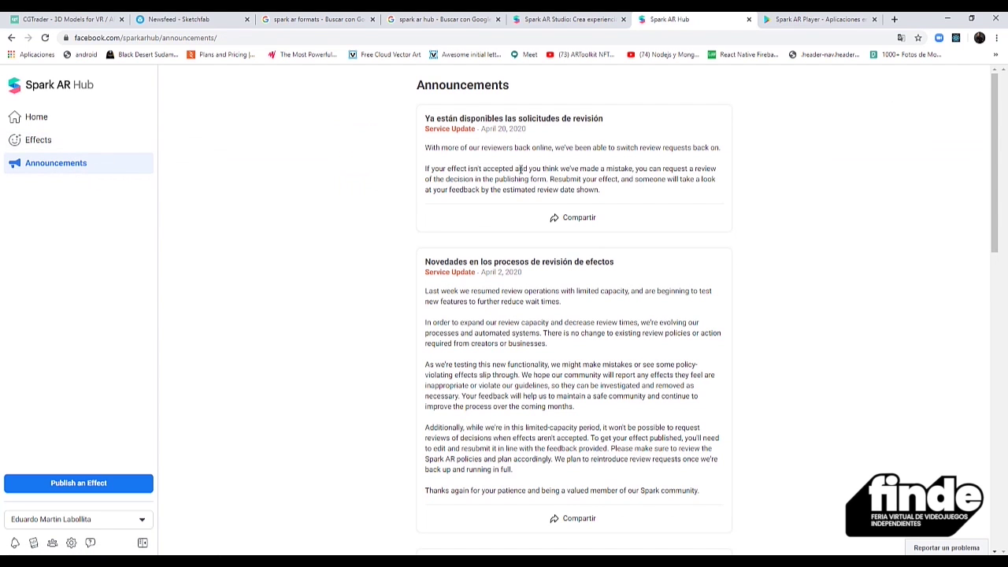
click(50, 123)
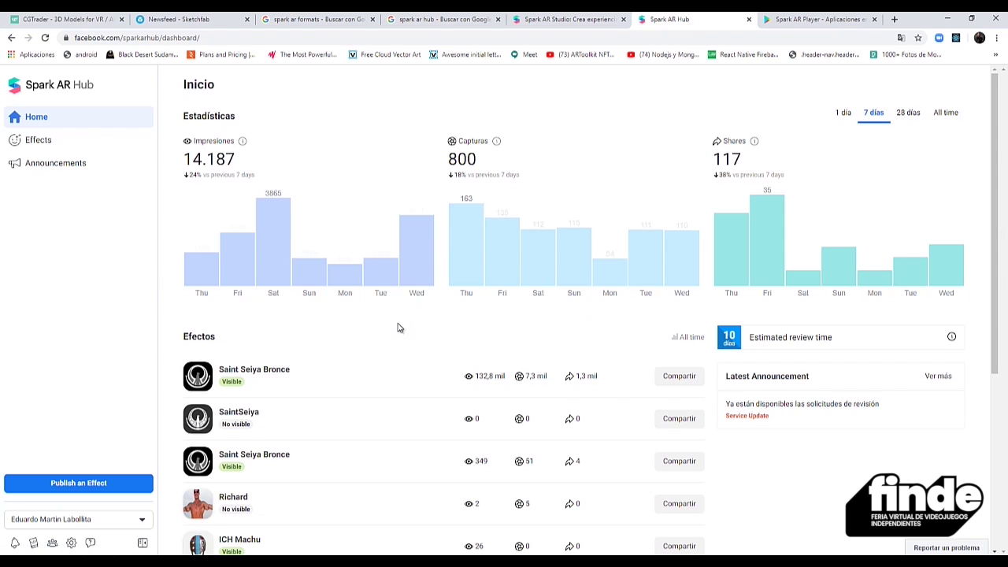
click(261, 372)
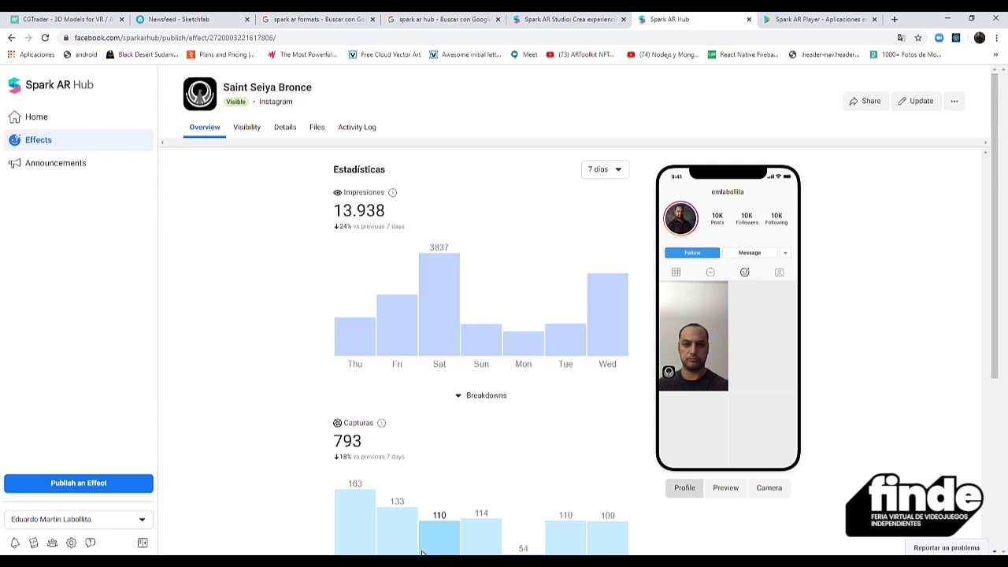
Step: Switch to Spark AR Studio and cancel the effect upload to return to the helmet scene
mouse_move(356, 541)
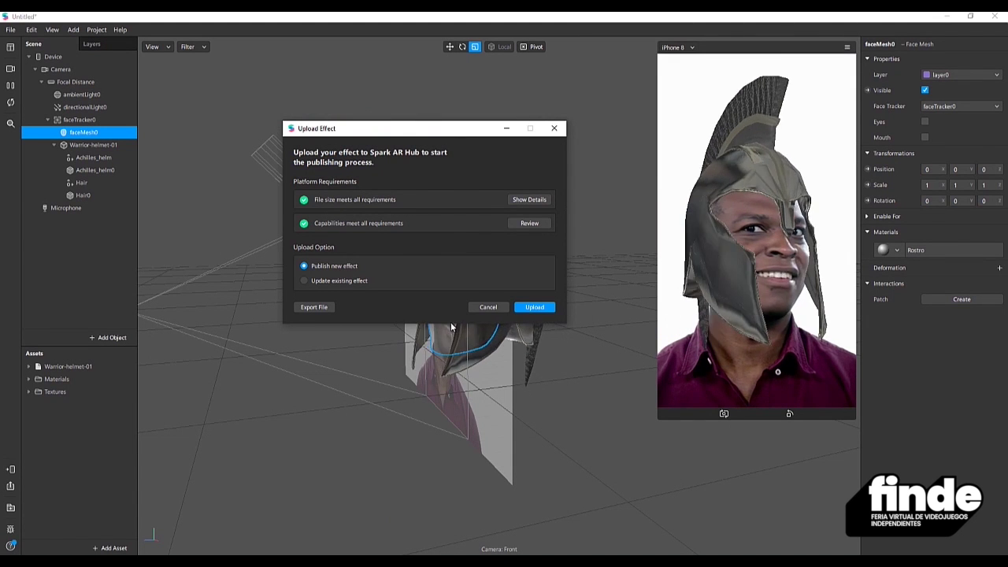
click(489, 307)
drag(485, 312, 583, 396)
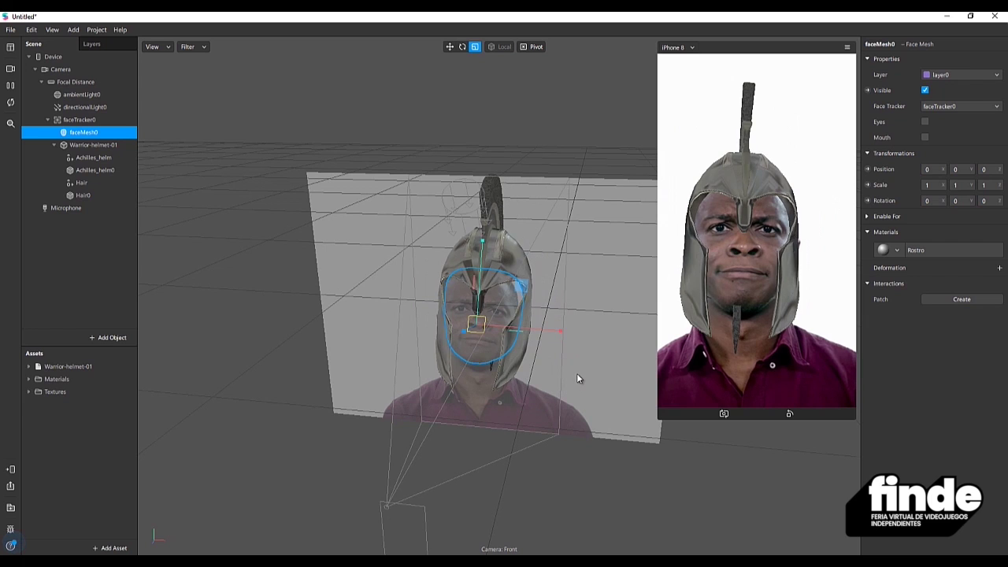
drag(451, 405, 473, 395)
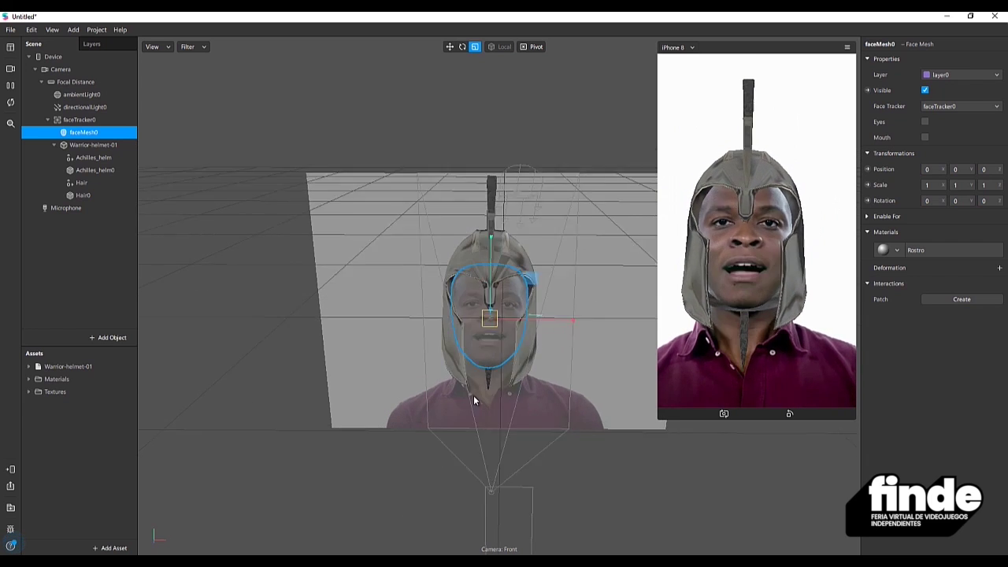
Step: Show the Patch Editor and enlarge its area below the viewport
click(51, 30)
click(50, 32)
click(52, 31)
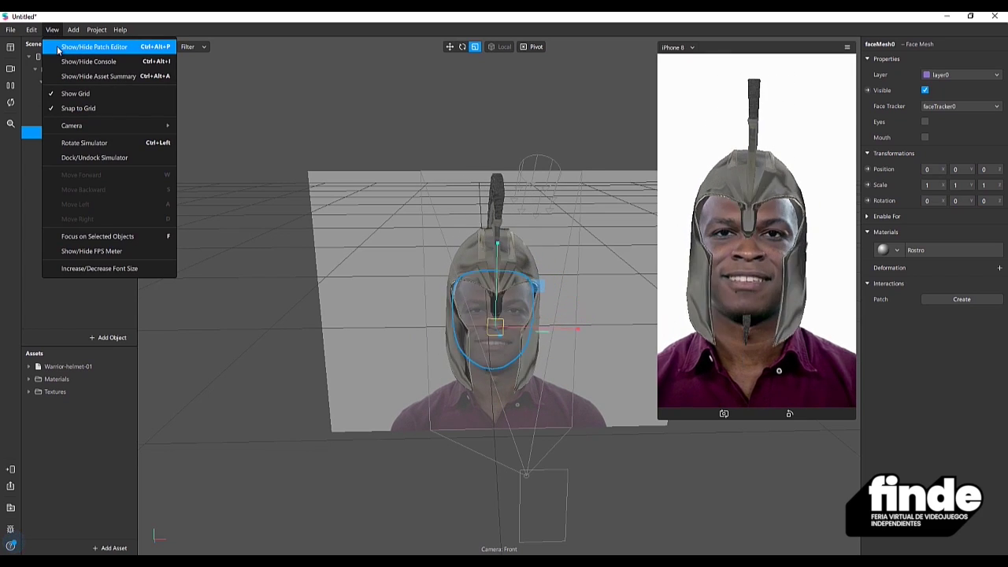
click(63, 48)
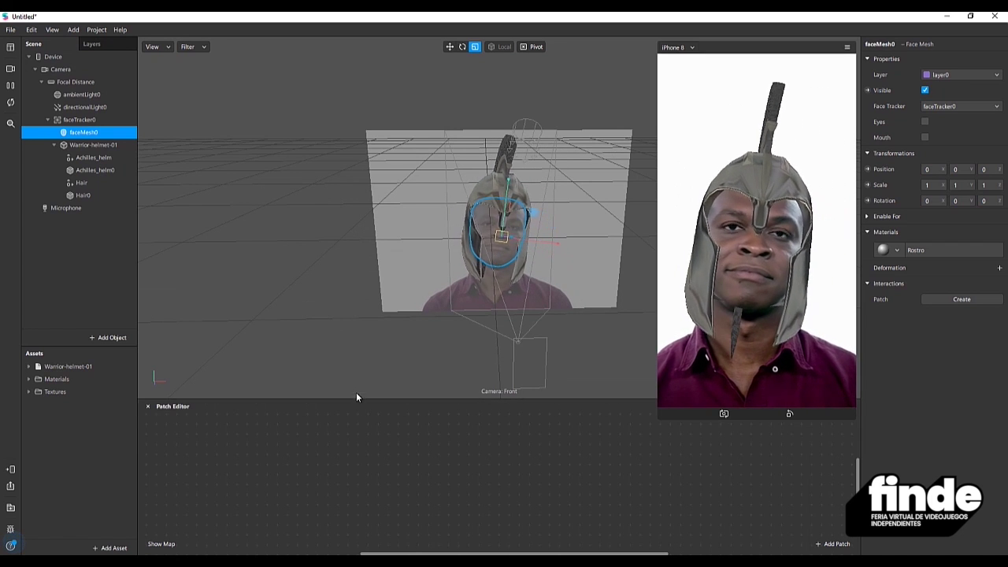
drag(349, 397, 355, 344)
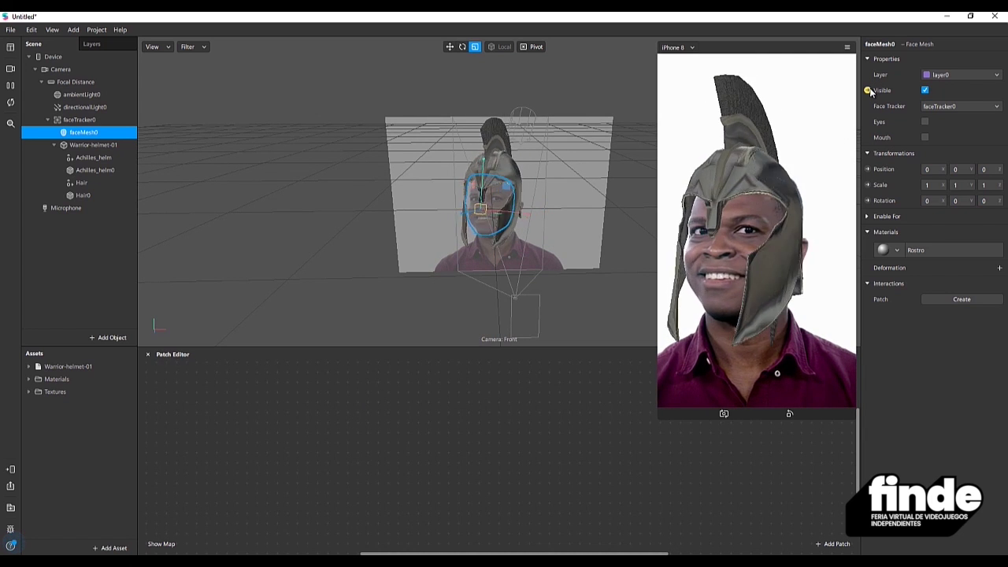
Step: Create a patch for the Visible property of faceMesh0 and reposition it in the Patch Editor
click(85, 145)
click(88, 132)
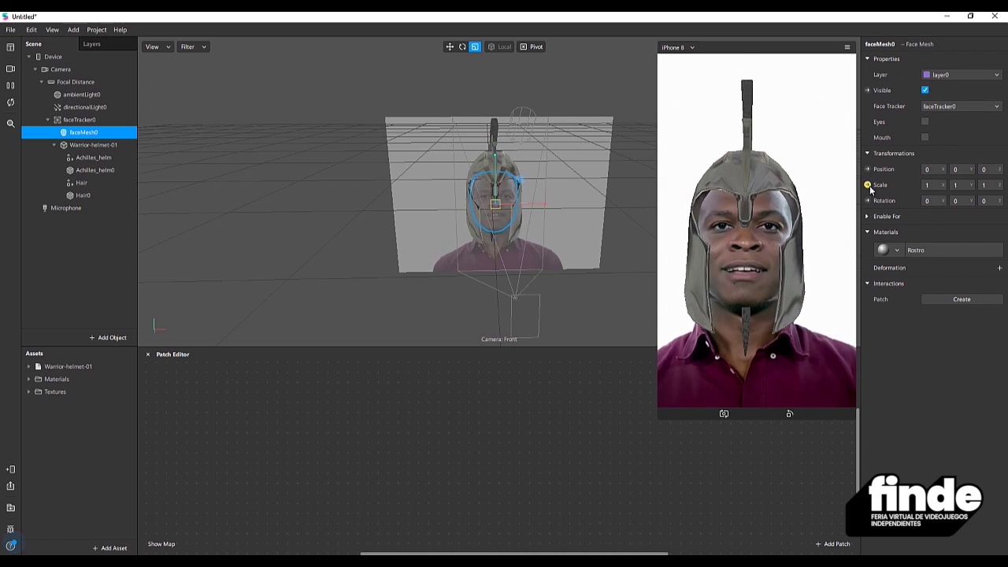
click(867, 89)
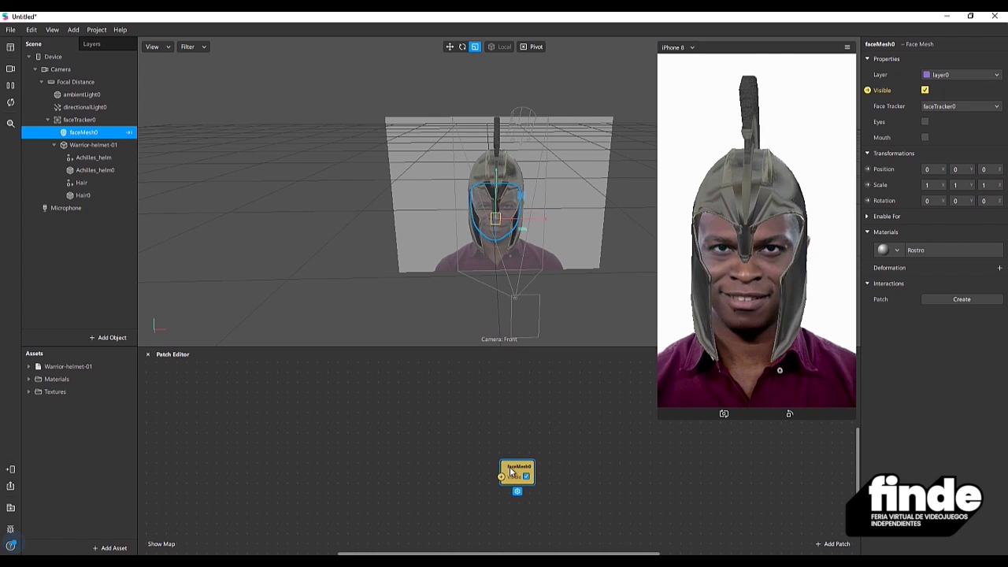
drag(512, 471, 480, 411)
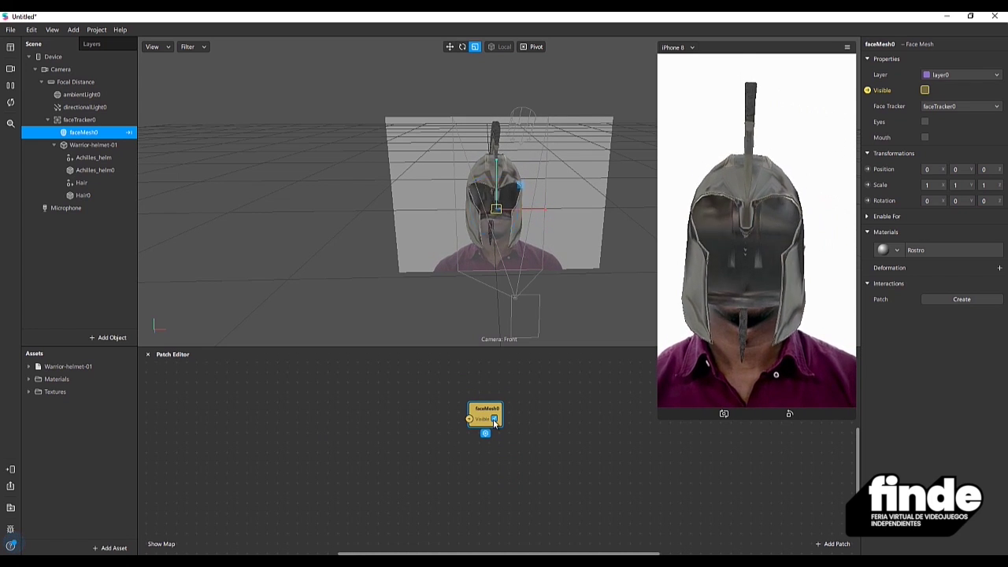
Step: Examine the available patch categories, including Device, Face Landmarks and Interaction patches such as Happy Face, Head Rotation and Mouth Open
right_click(304, 432)
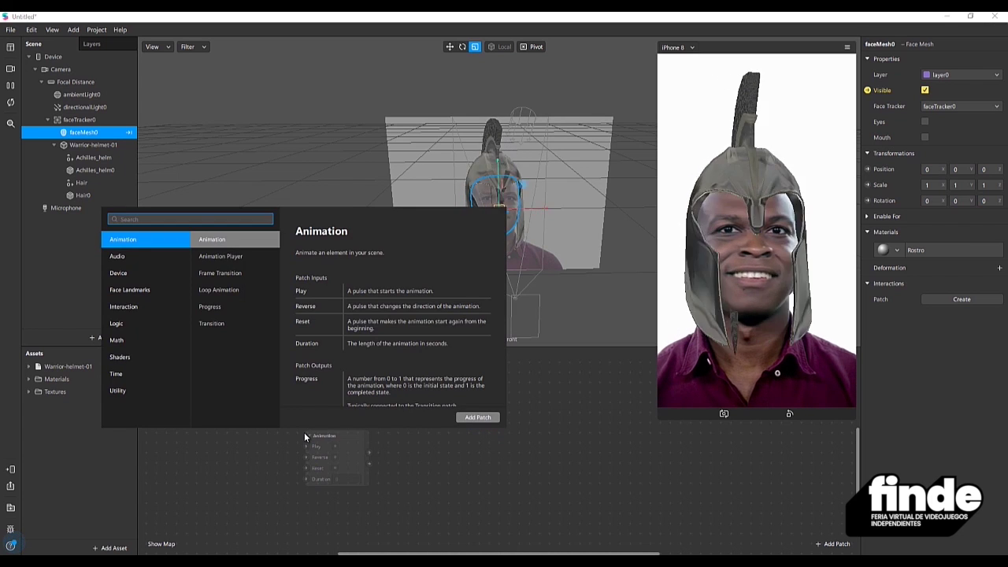
click(278, 450)
right_click(285, 435)
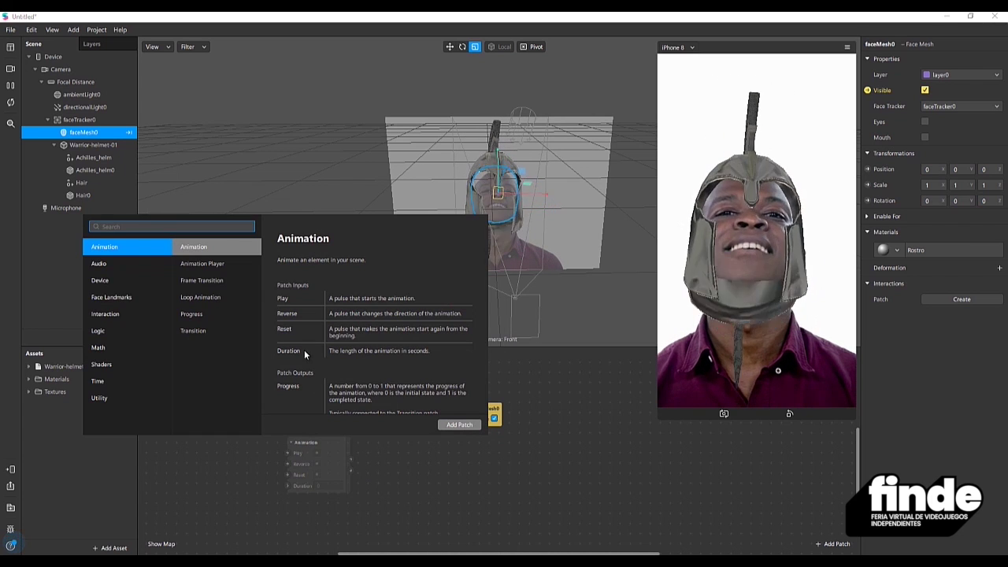
click(138, 263)
click(137, 281)
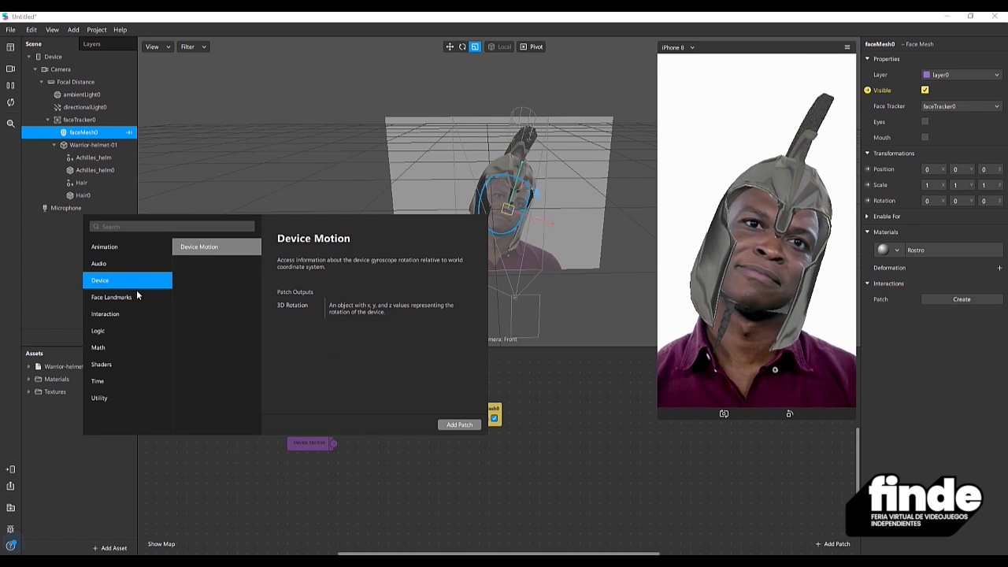
click(125, 298)
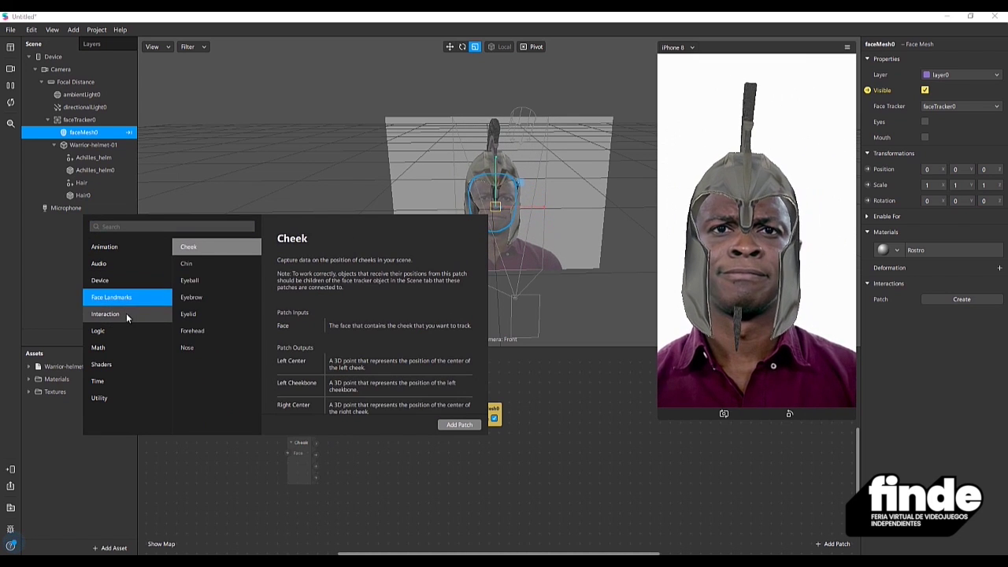
click(126, 312)
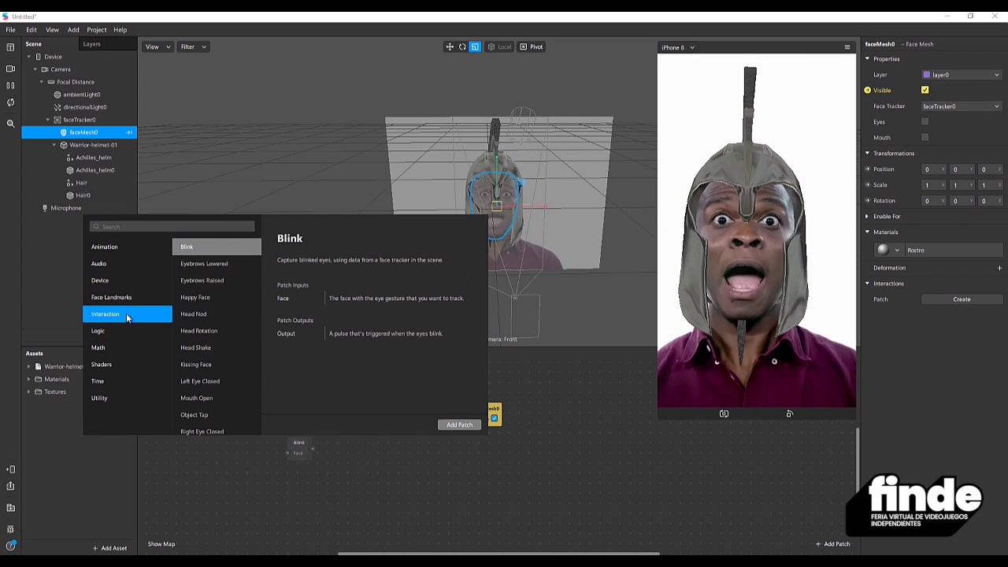
click(219, 298)
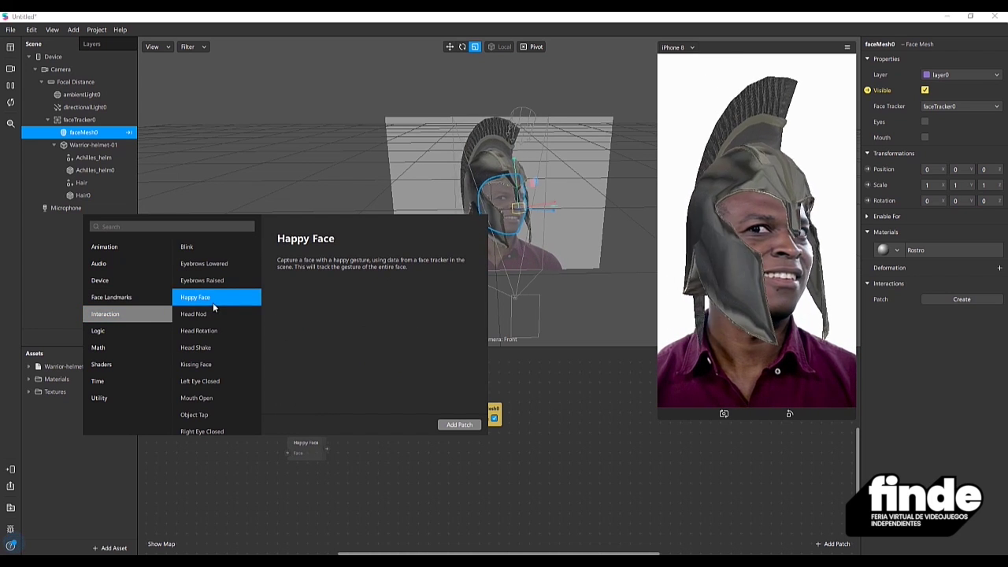
click(221, 332)
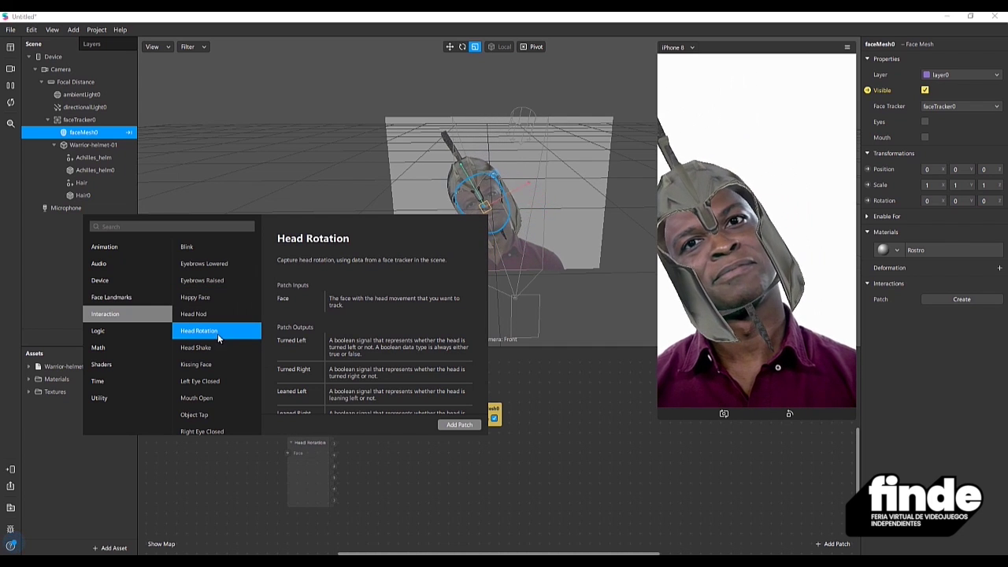
scroll(225, 374, down, 2)
scroll(225, 374, down, 2)
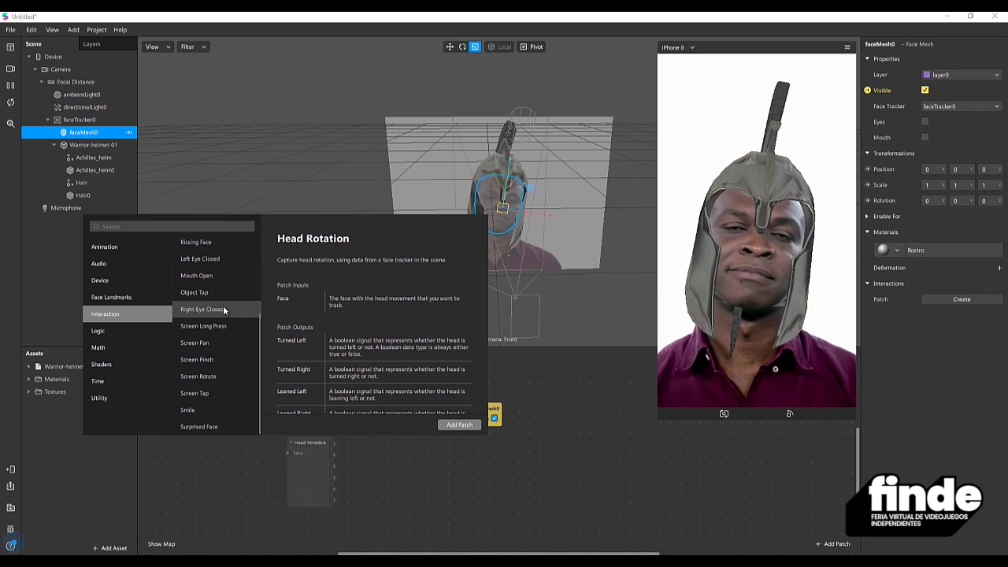
click(213, 277)
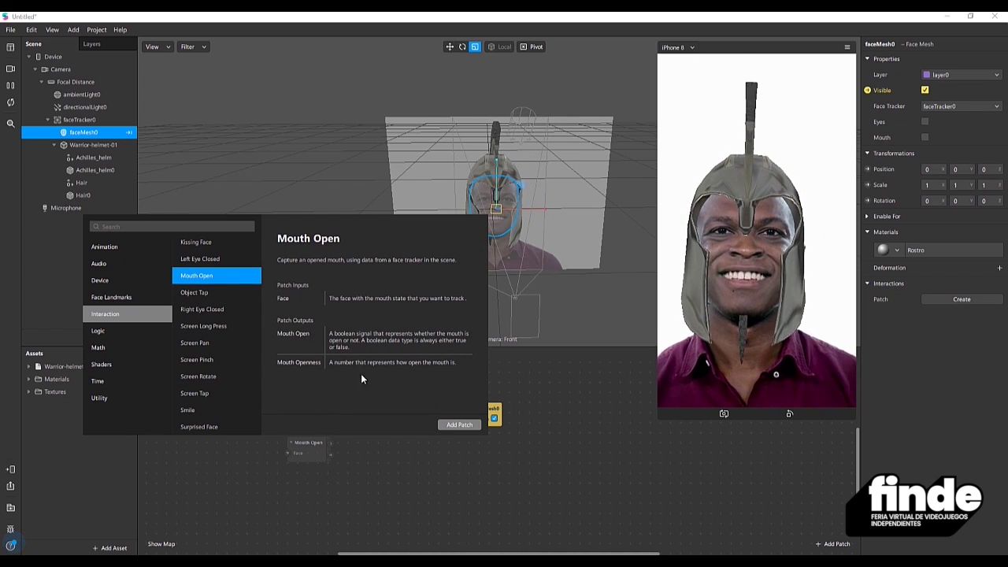
click(214, 497)
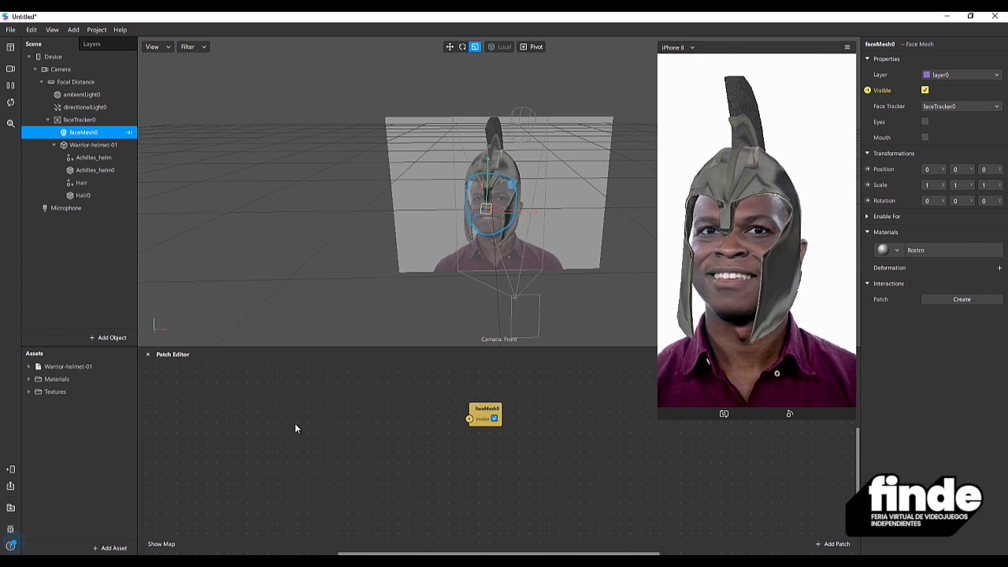
Step: Delete the faceMesh0 visibility patch from the Patch Editor
click(483, 413)
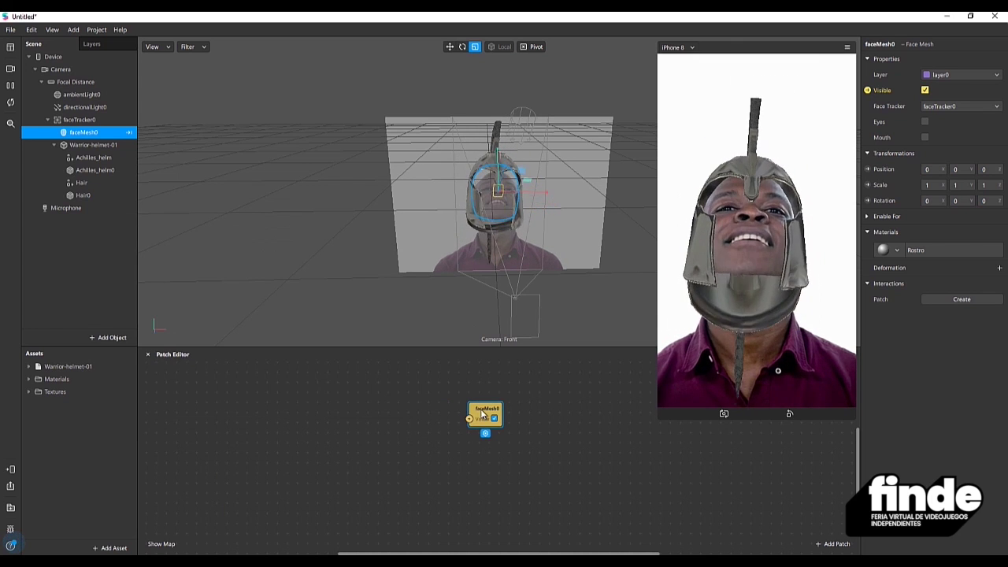
key(Delete)
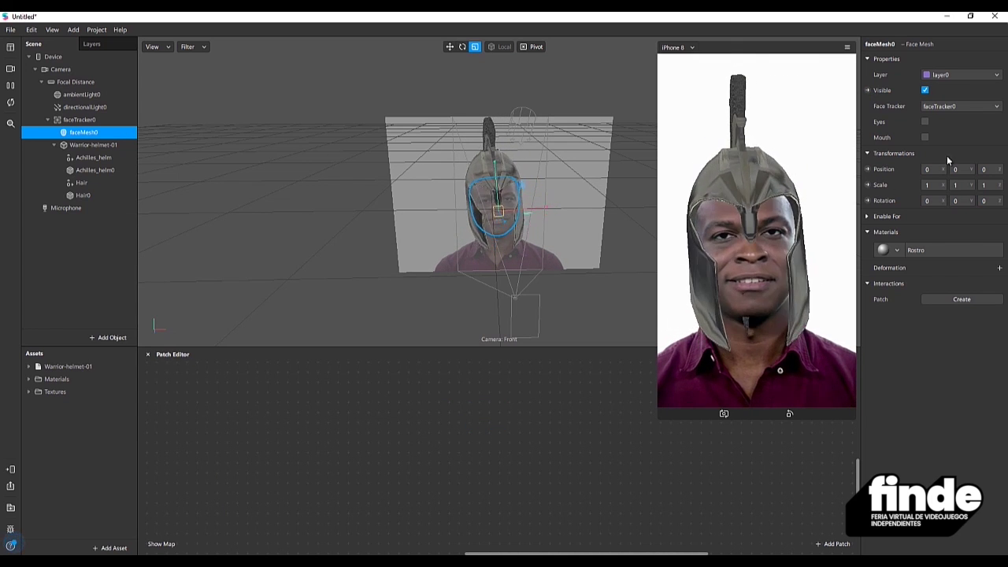
Step: Check the asset types that can be added, such as Script, and reduce the height of the Patch Editor
click(111, 547)
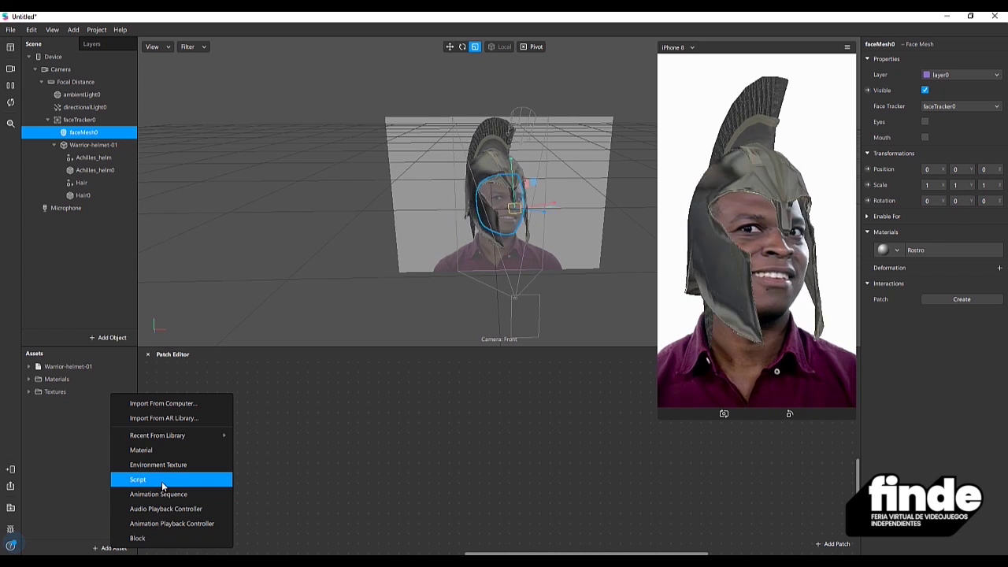
click(354, 450)
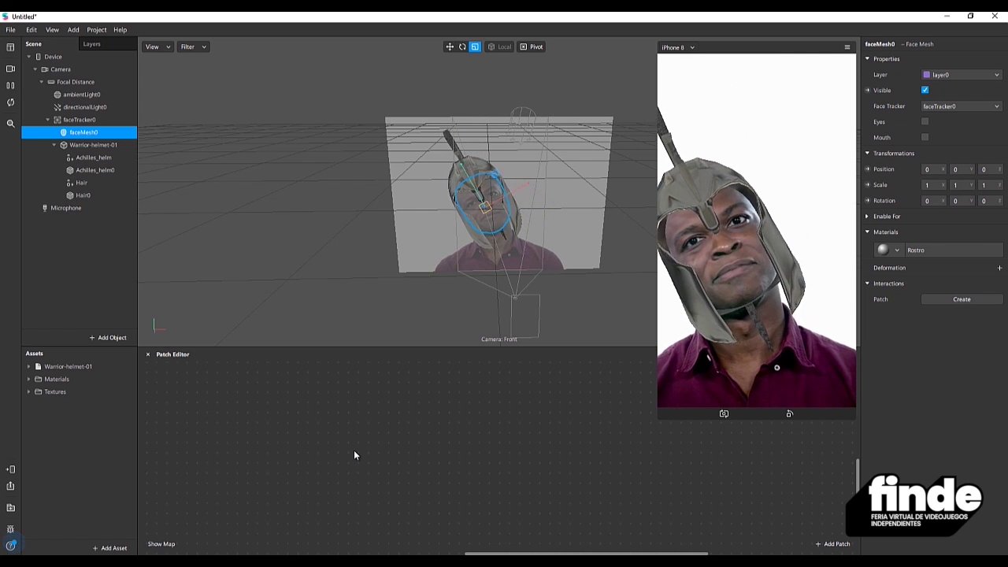
drag(381, 354, 386, 393)
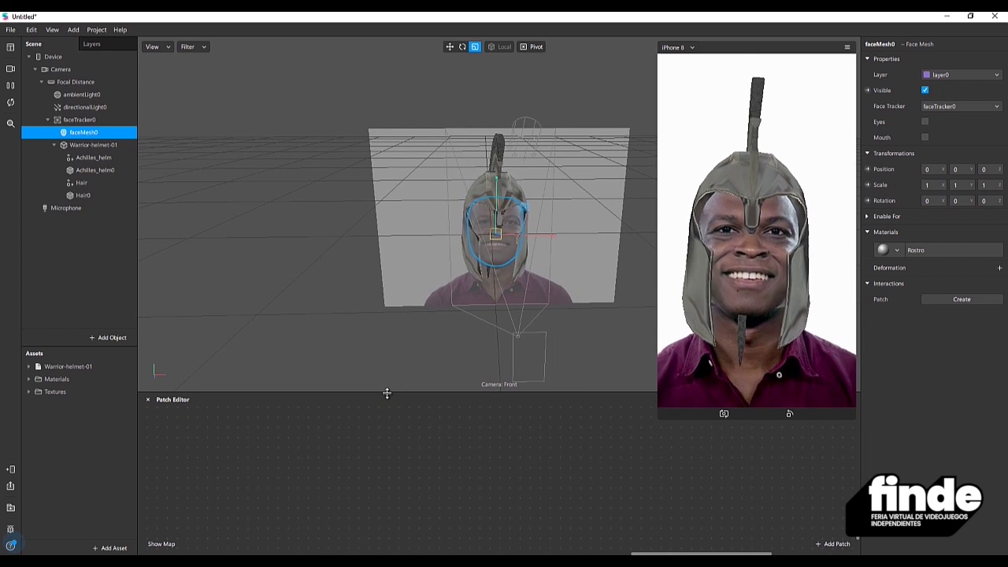